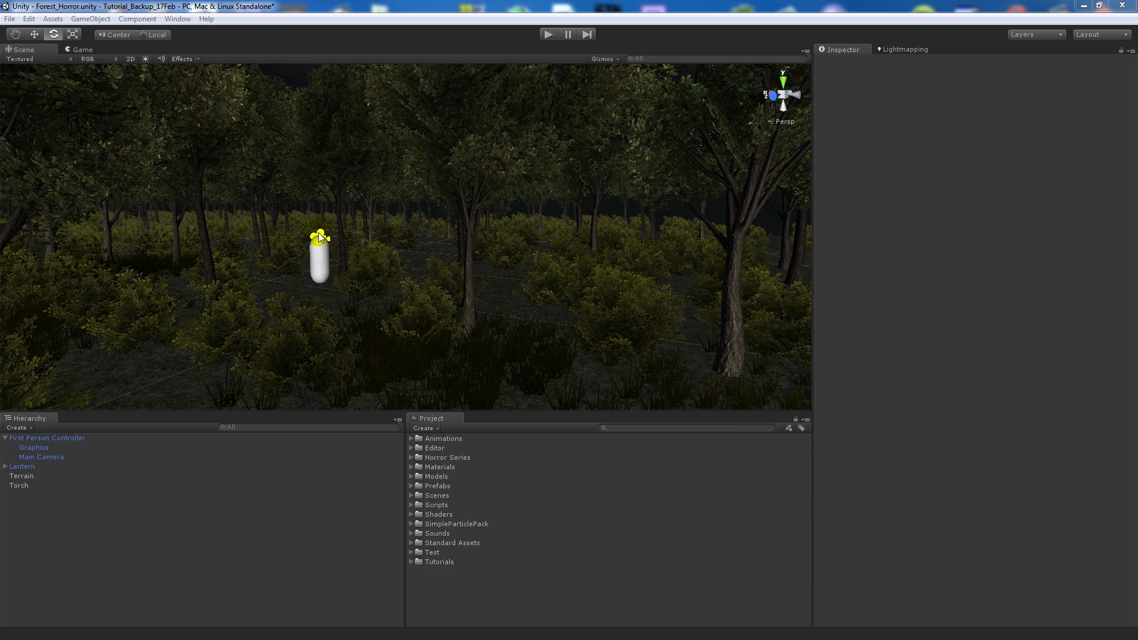
Preview the forest in the scene's own dark lighting, then restore the bright default lighting.
middle_click_drag(319, 237, 354, 238)
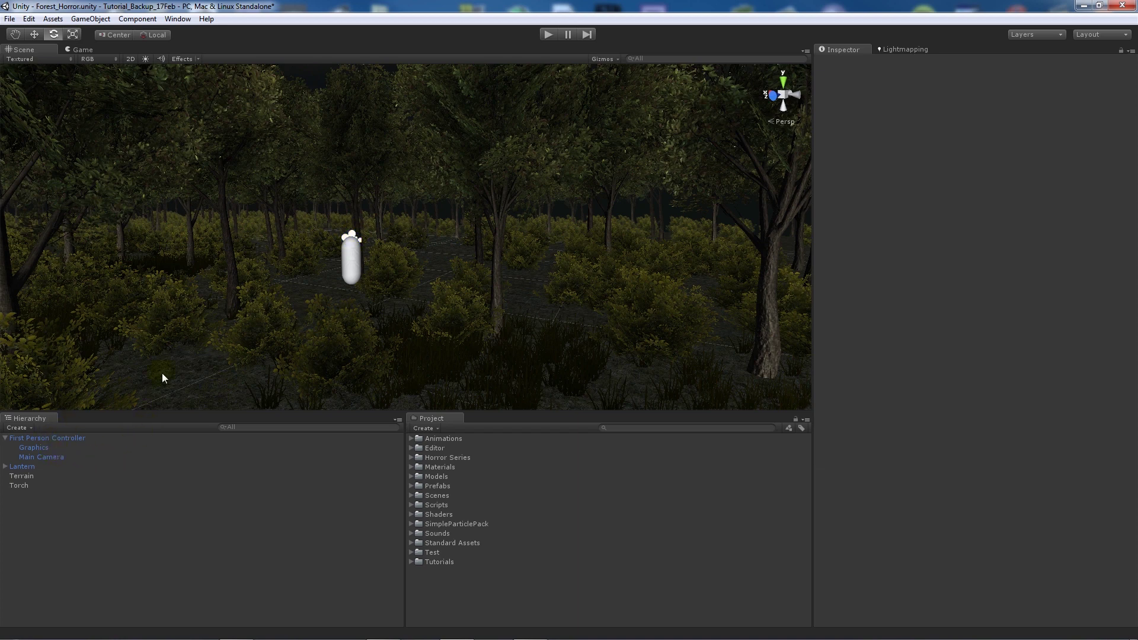
right_click_drag(402, 268, 324, 227)
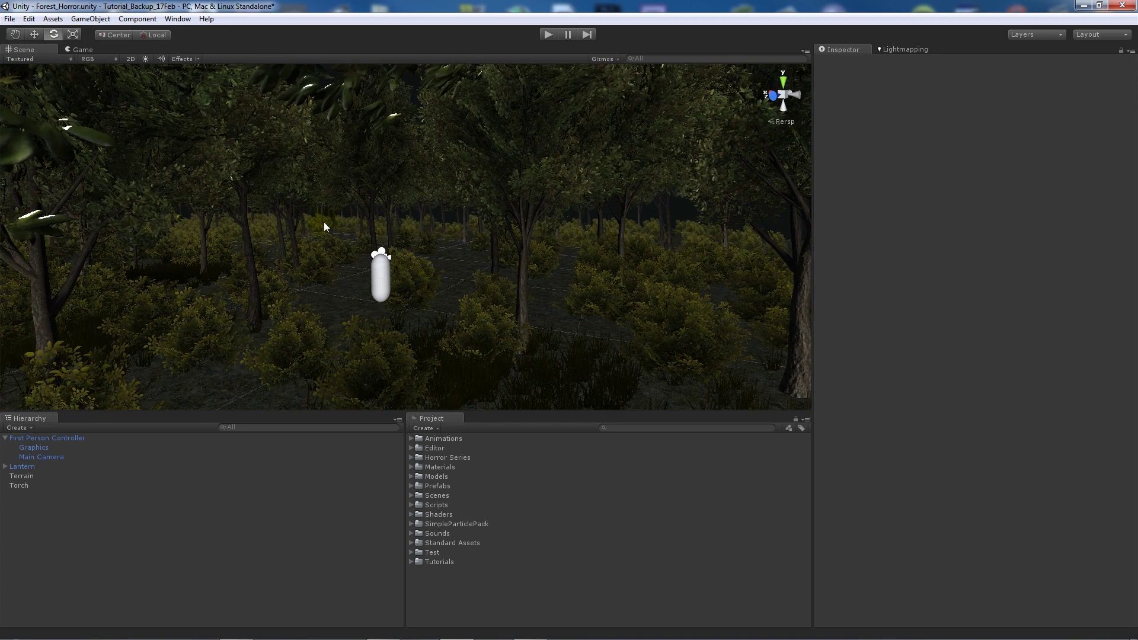
left_click(145, 60)
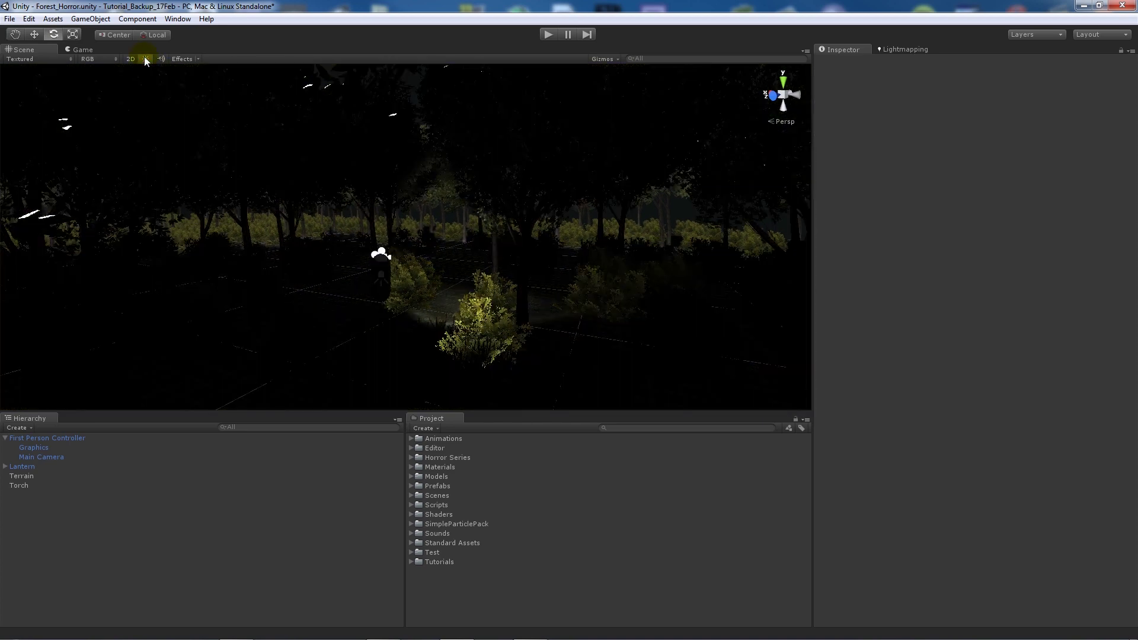
left_click(145, 58)
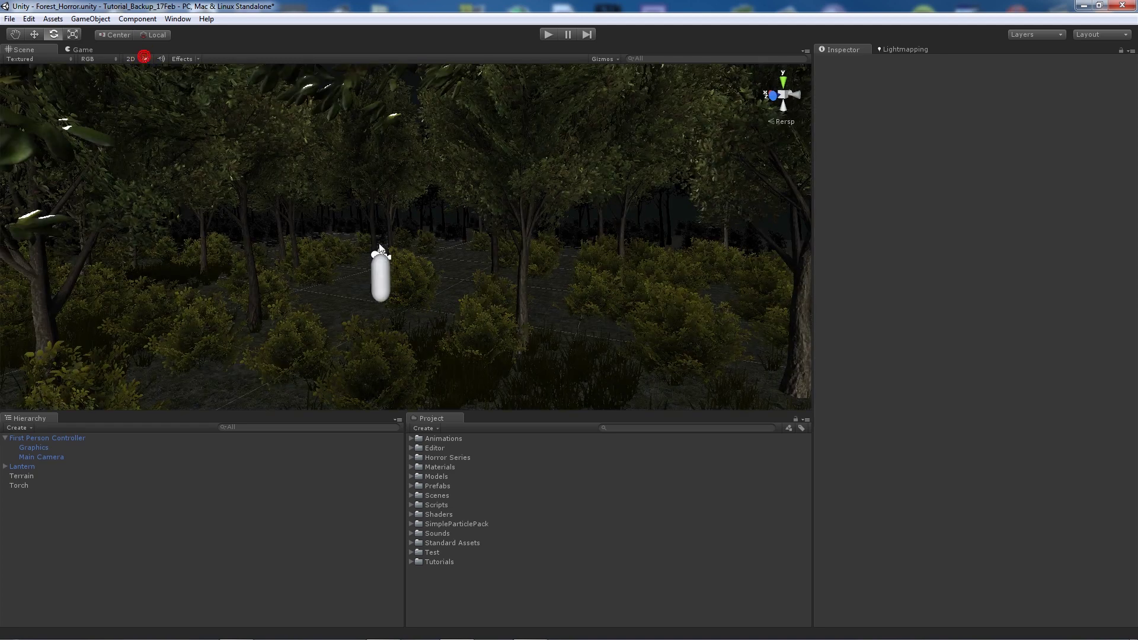
scroll(432, 275, "up", 2)
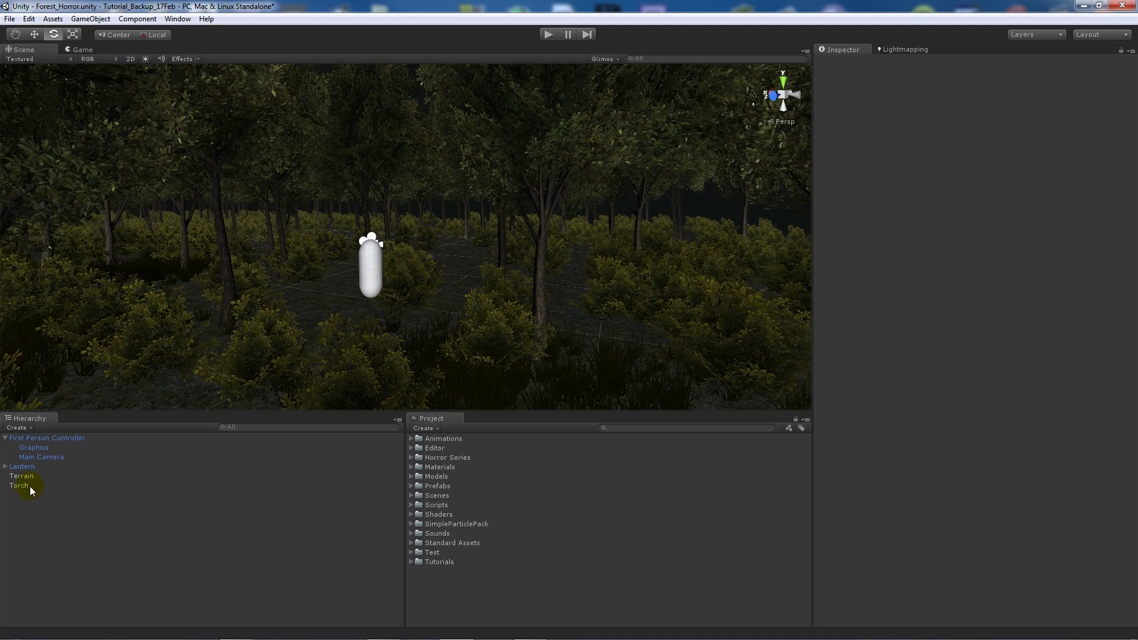
Inspect Torch's spot light (range 18.4604, Flashlight cookie) and the First Person Controller, centring the beam.
left_click(90, 19)
mouse_move(108, 45)
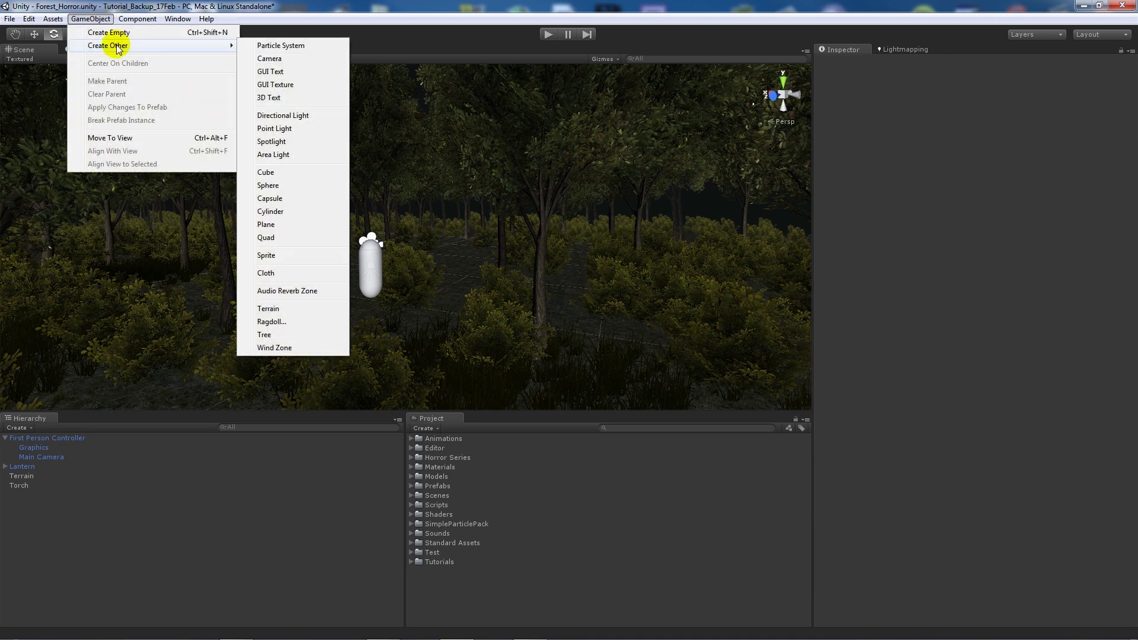
left_click(321, 9)
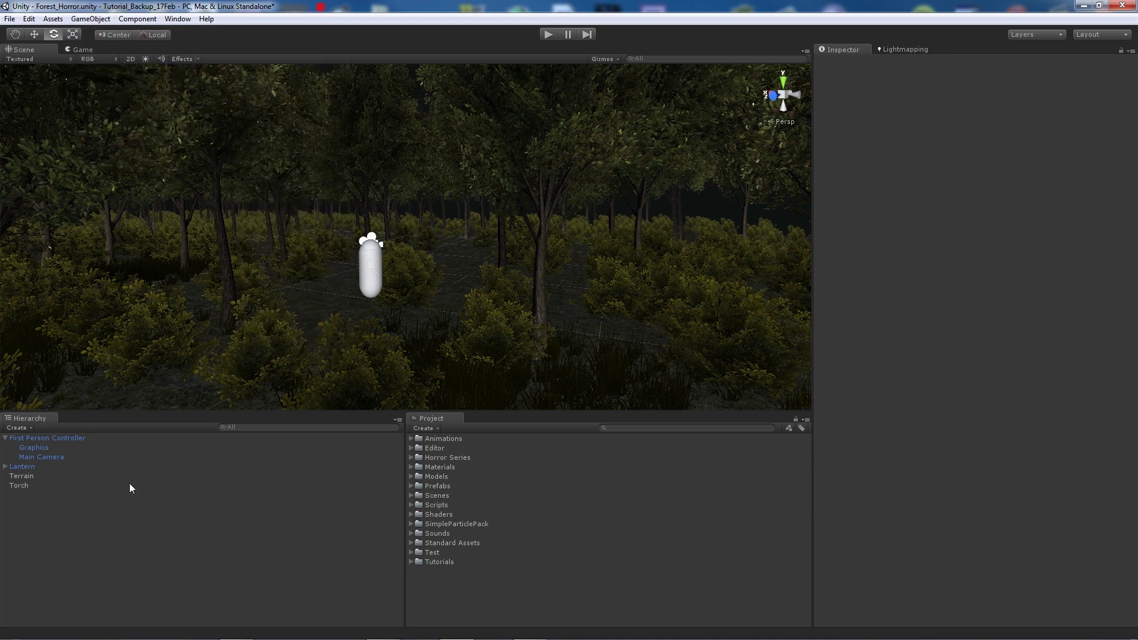
left_click(29, 487)
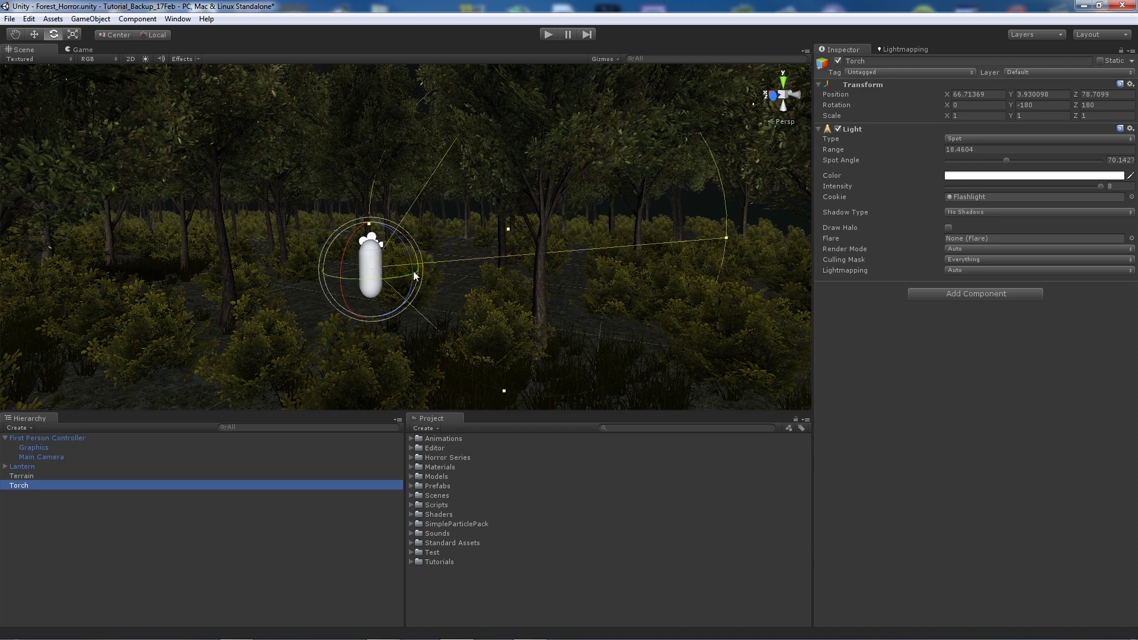
left_click(76, 438)
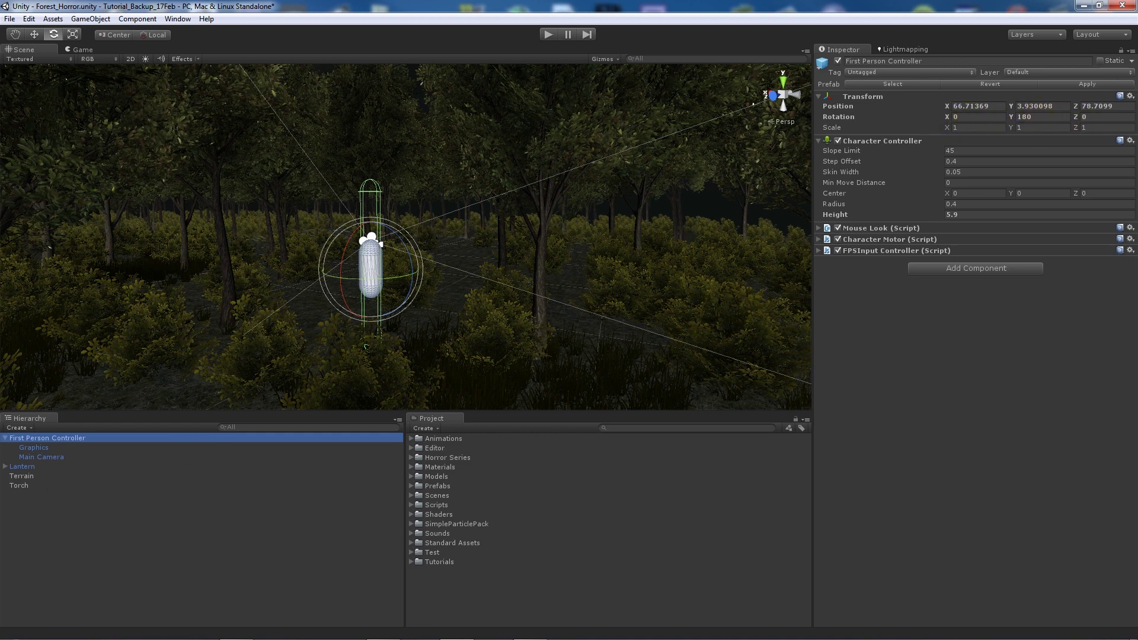
left_click(22, 486)
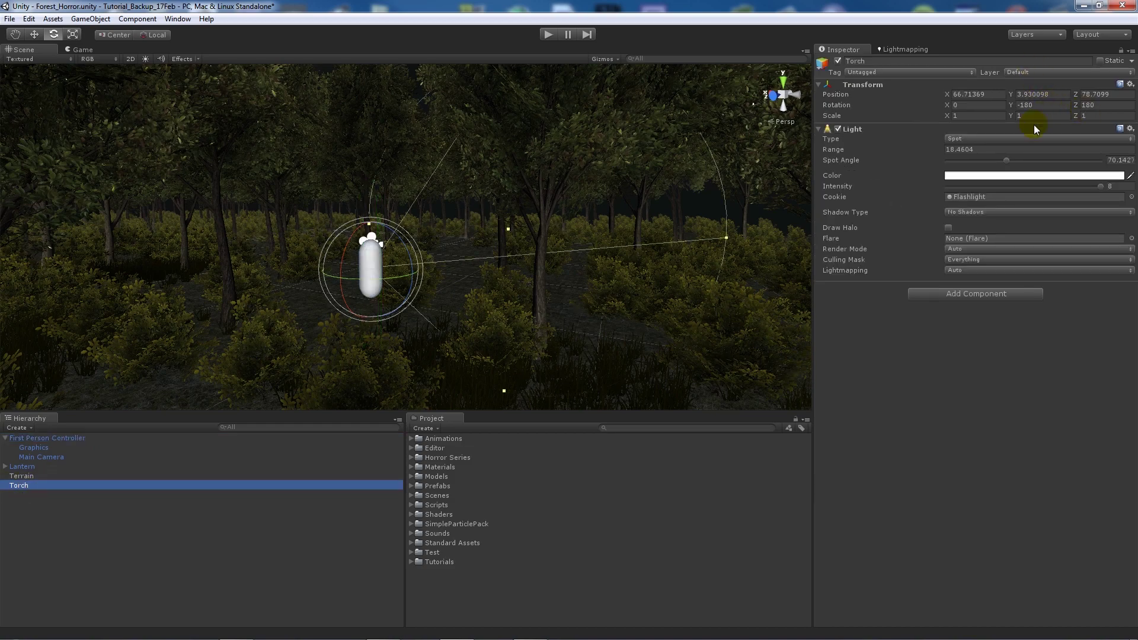
mouse_move(510, 217)
middle_mouse_down()
mouse_move(448, 262)
mouse_move(438, 245)
middle_mouse_up()
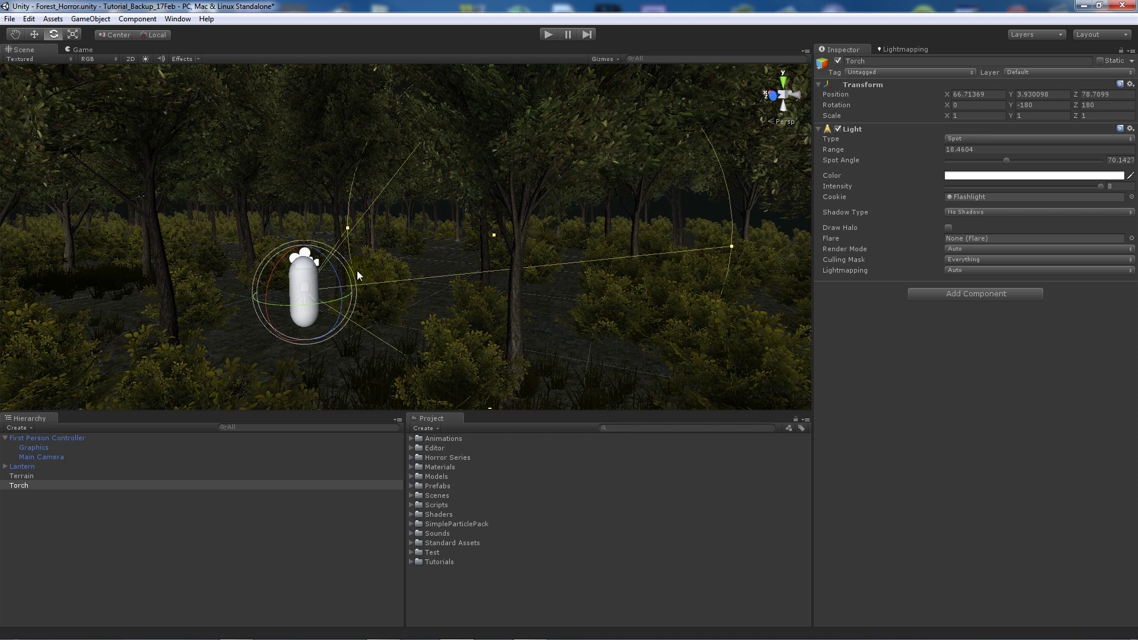
left_click(84, 51)
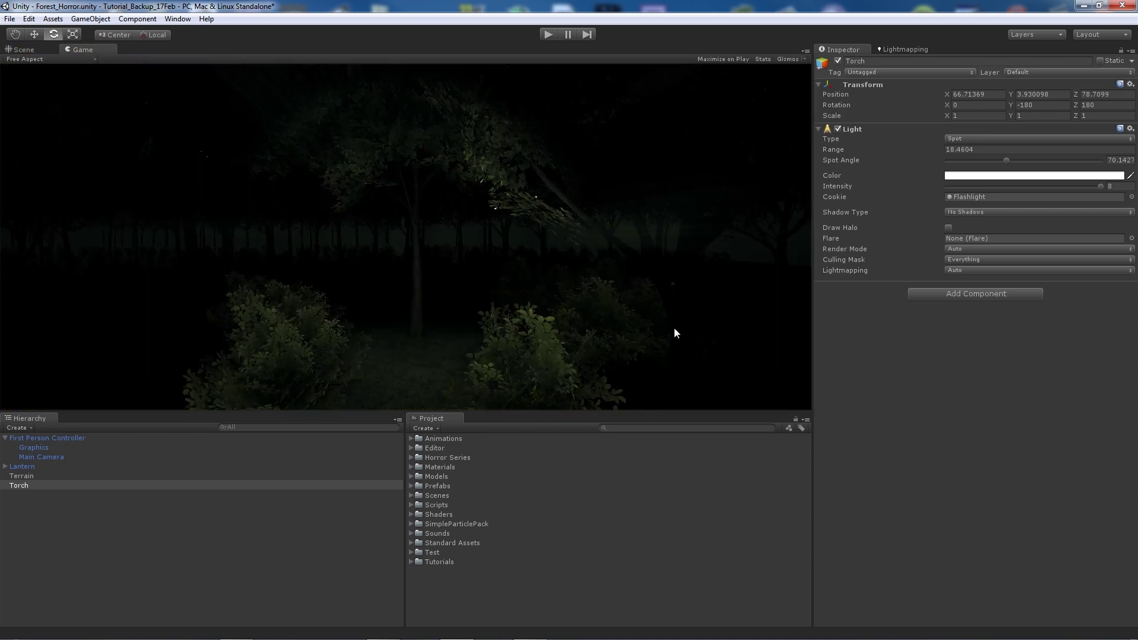
left_click(24, 50)
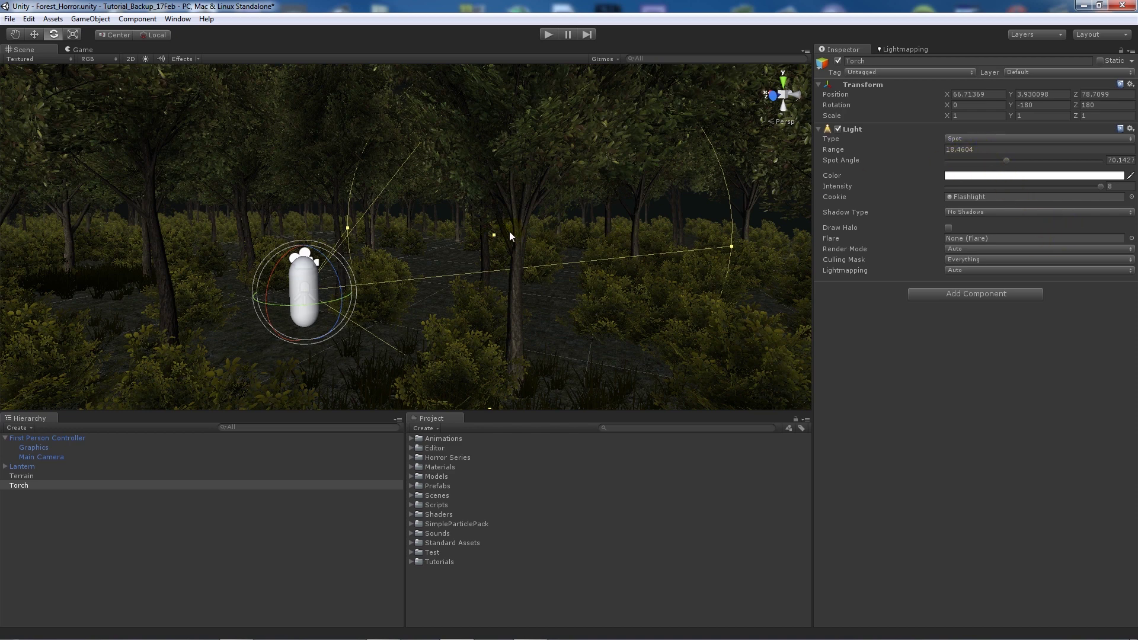
left_click(495, 237)
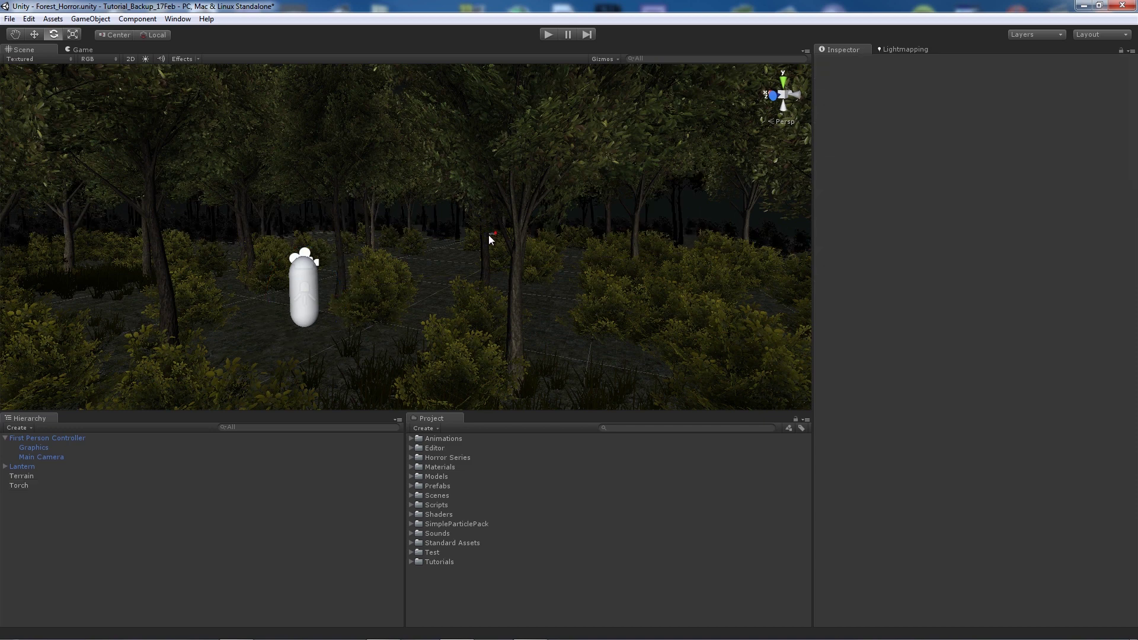
left_click(485, 235)
left_click_drag(494, 239, 487, 246)
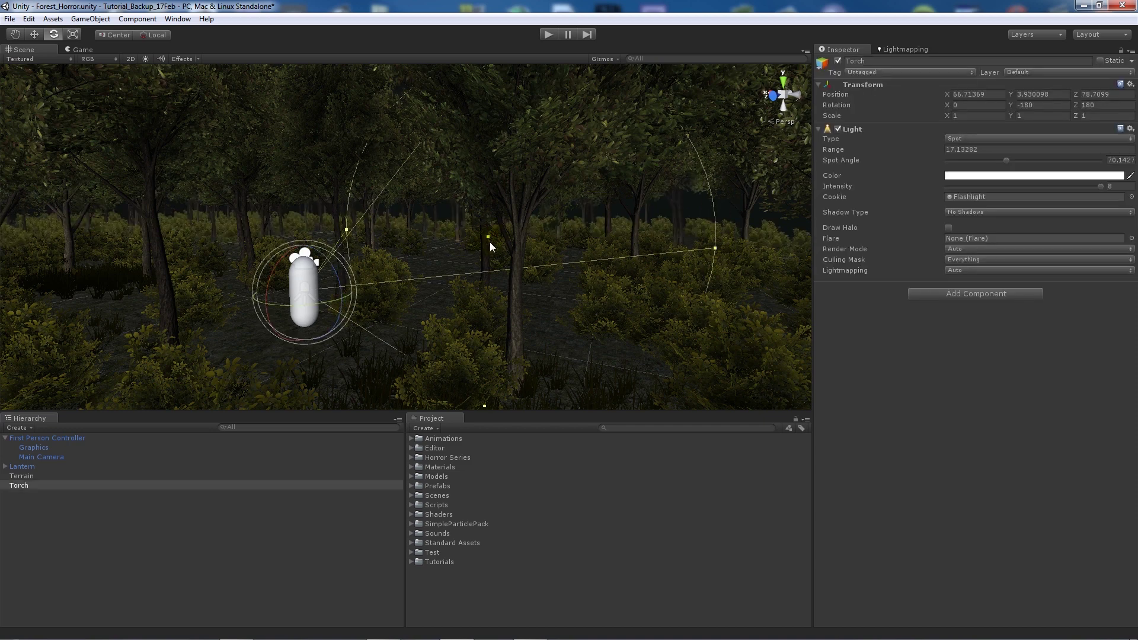
left_click_drag(487, 246, 489, 247)
left_click(464, 587)
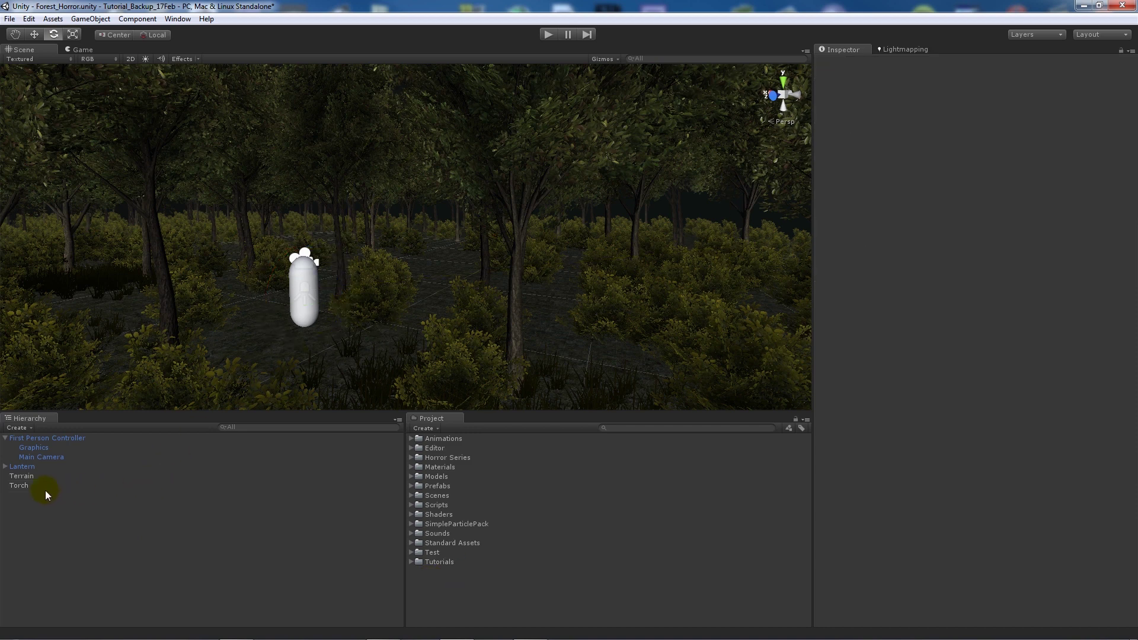
Parent Torch under Main Camera and play-test walking the forest with the camera-mounted beam.
left_click_drag(17, 486, 103, 460)
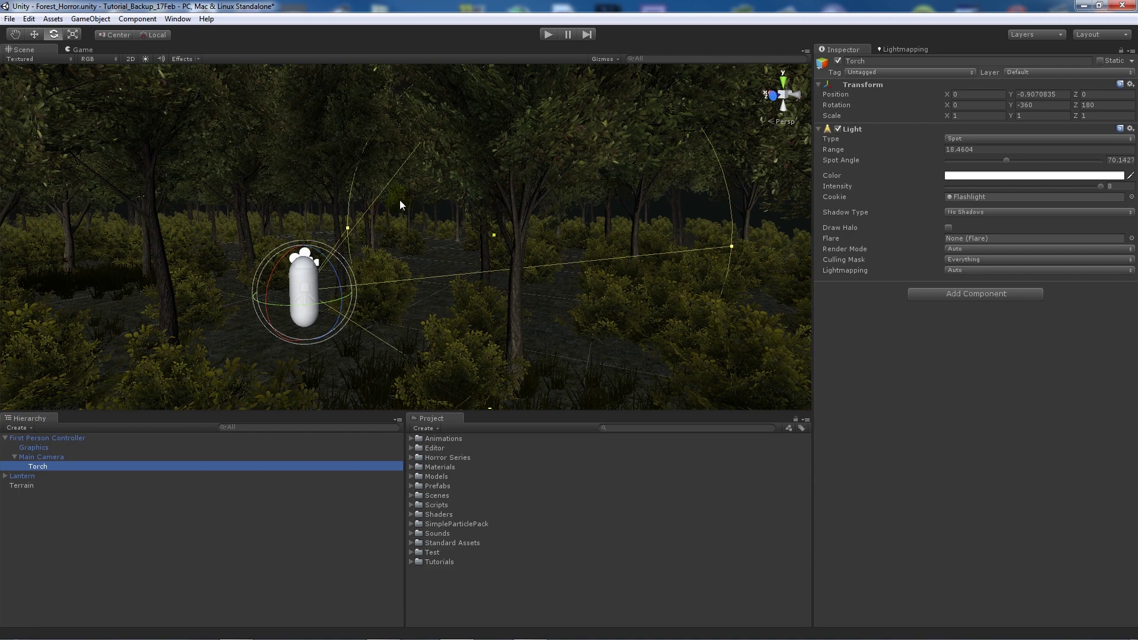
left_click(552, 37)
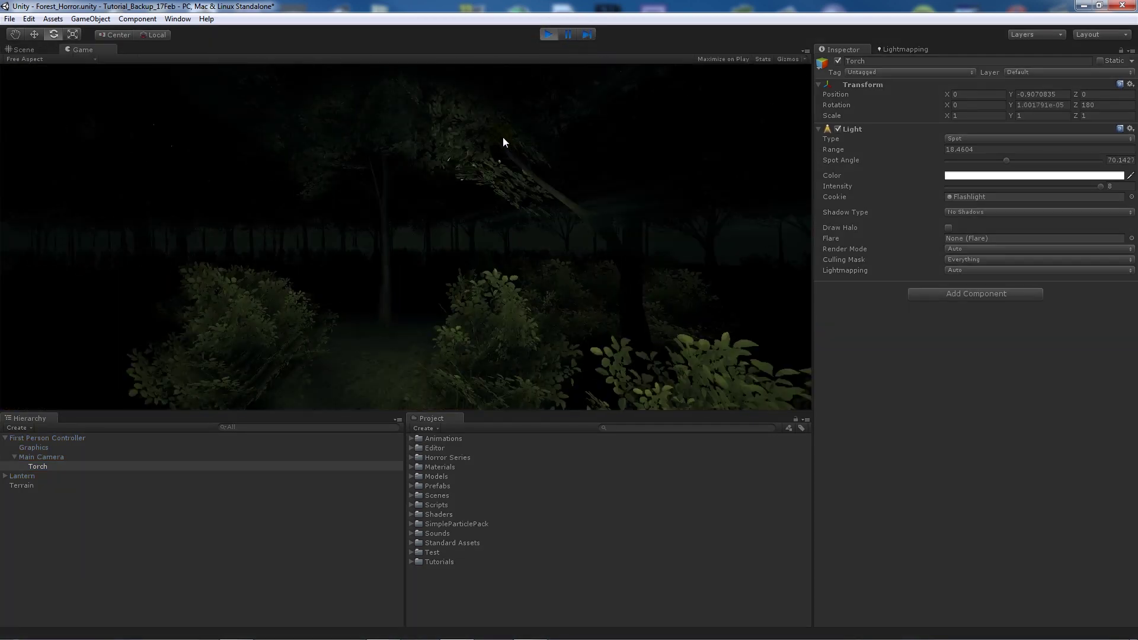
key("w")
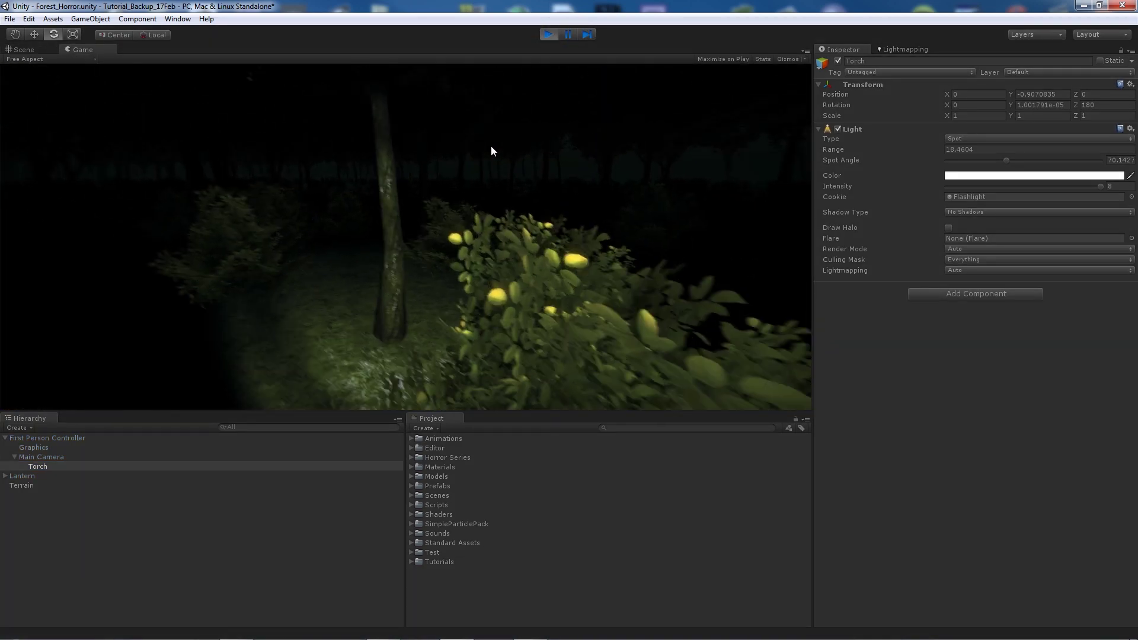
key("w")
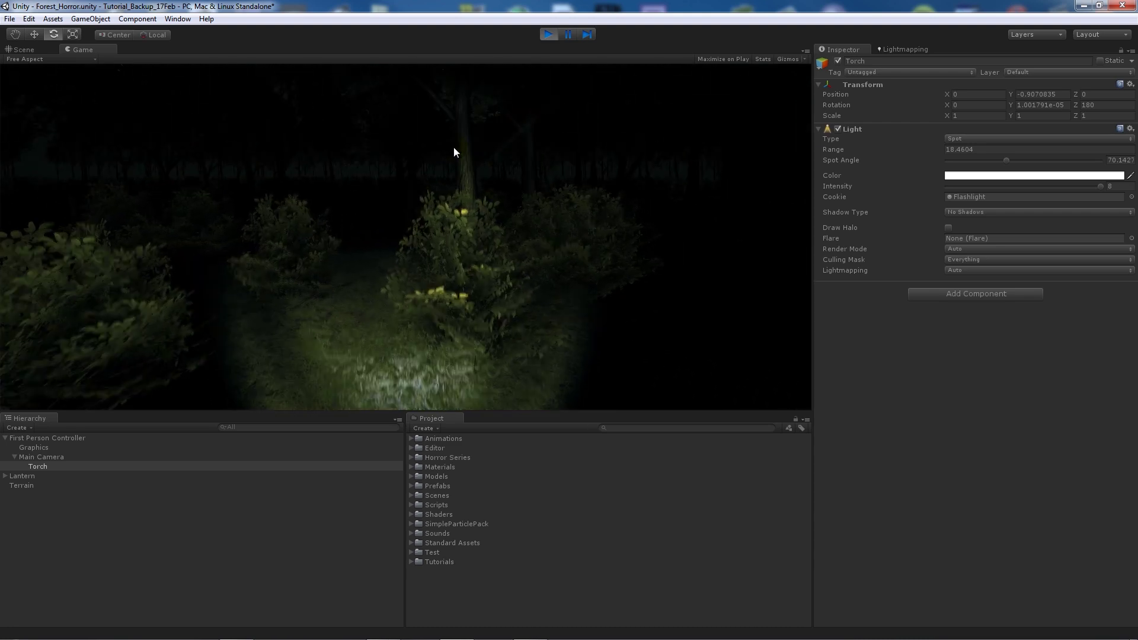
left_click(544, 39)
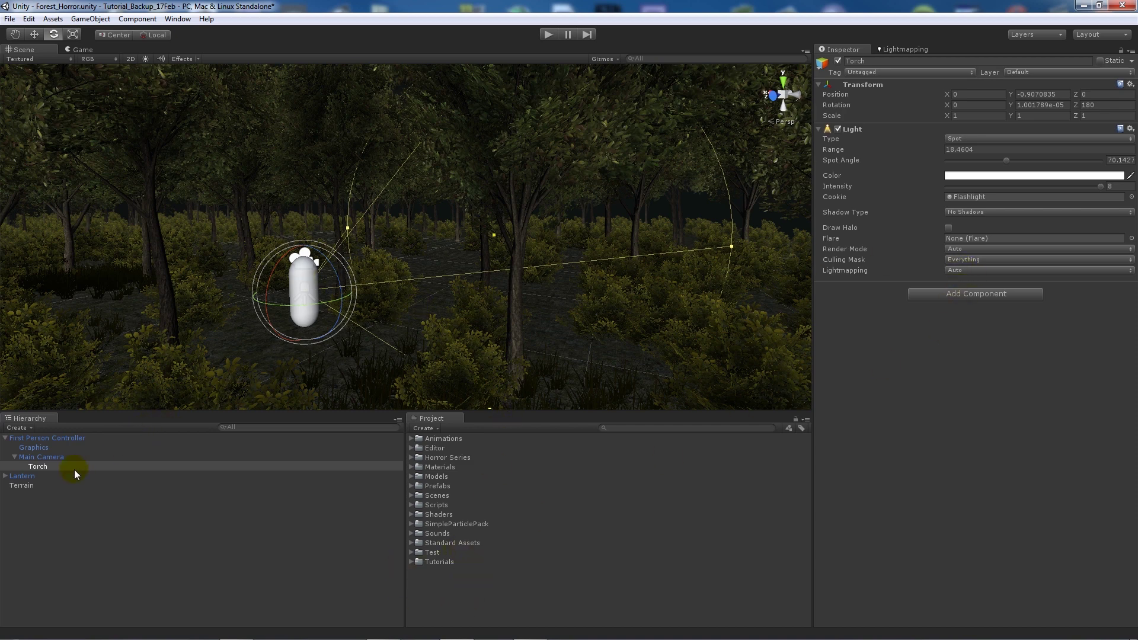
Collapse Light Cookies and Standard Assets so the Project panel shows only top-level folders.
left_click(44, 468)
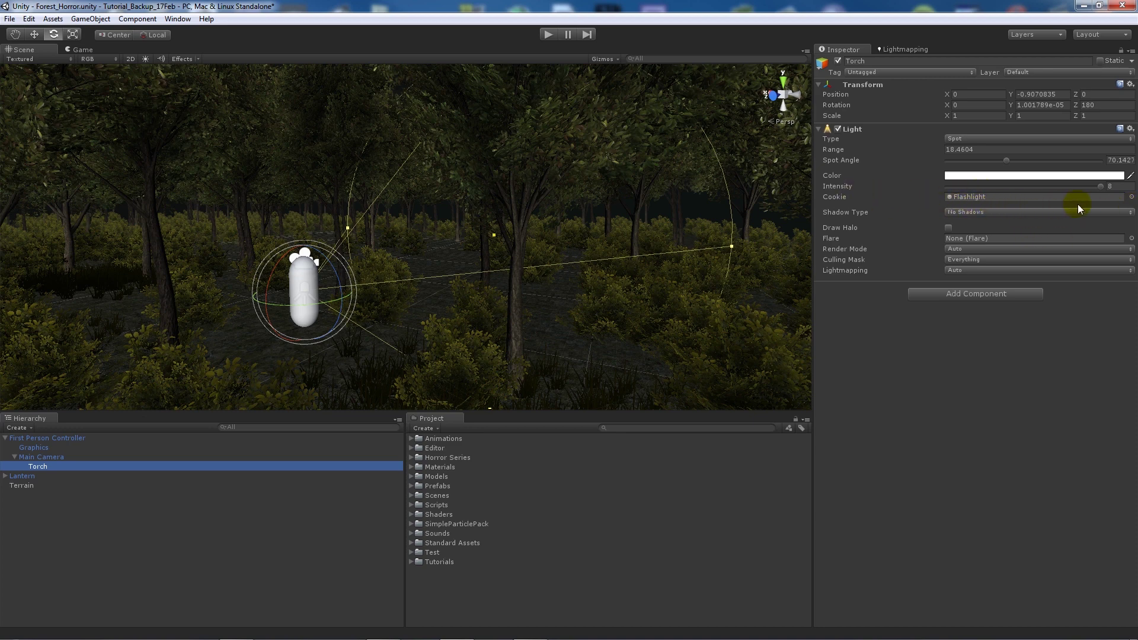
right_click(442, 600)
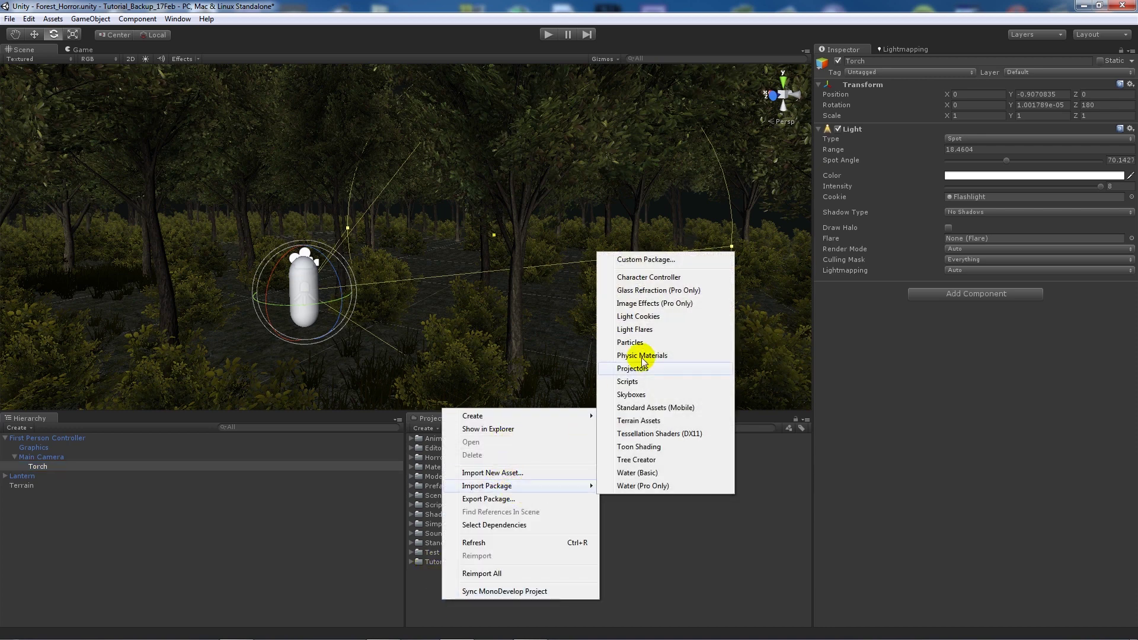
mouse_move(488, 486)
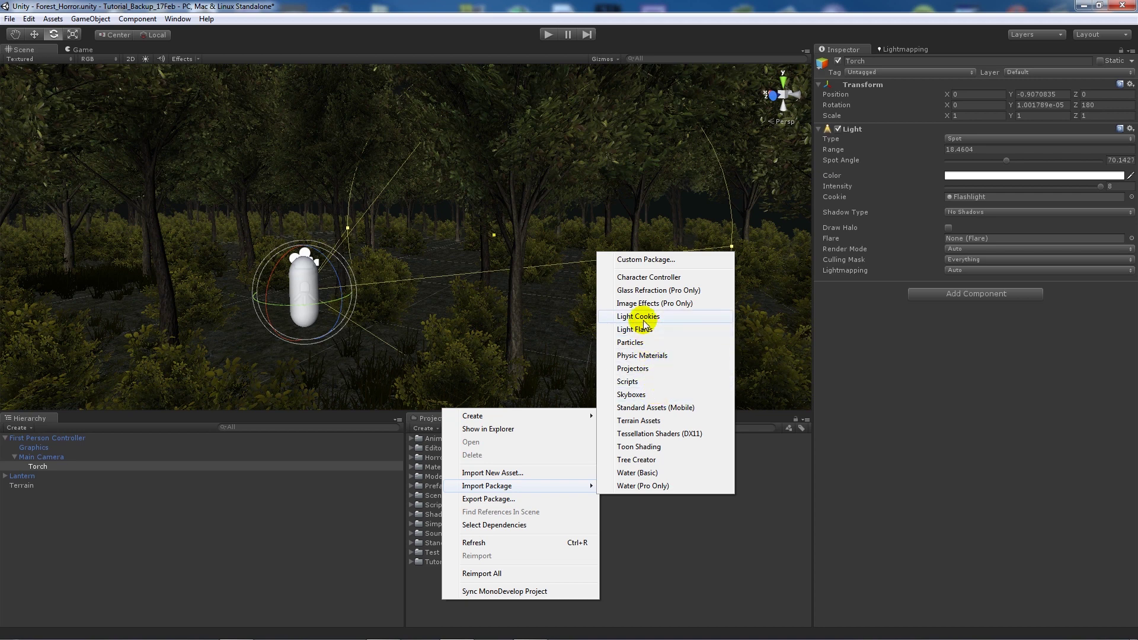
left_click(412, 604)
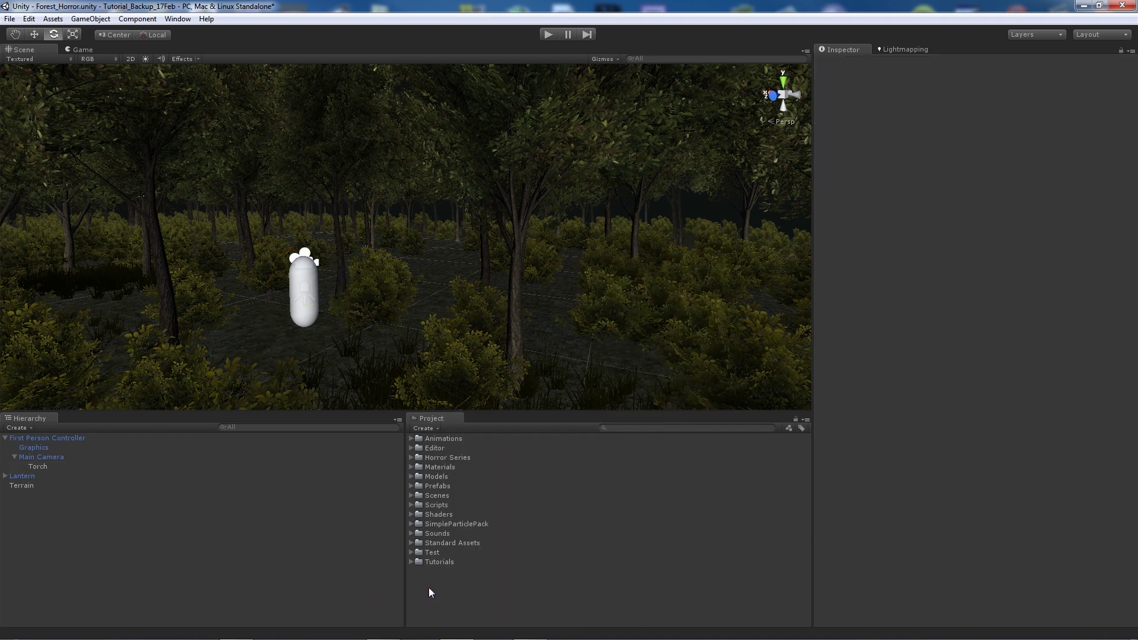
left_click(415, 539)
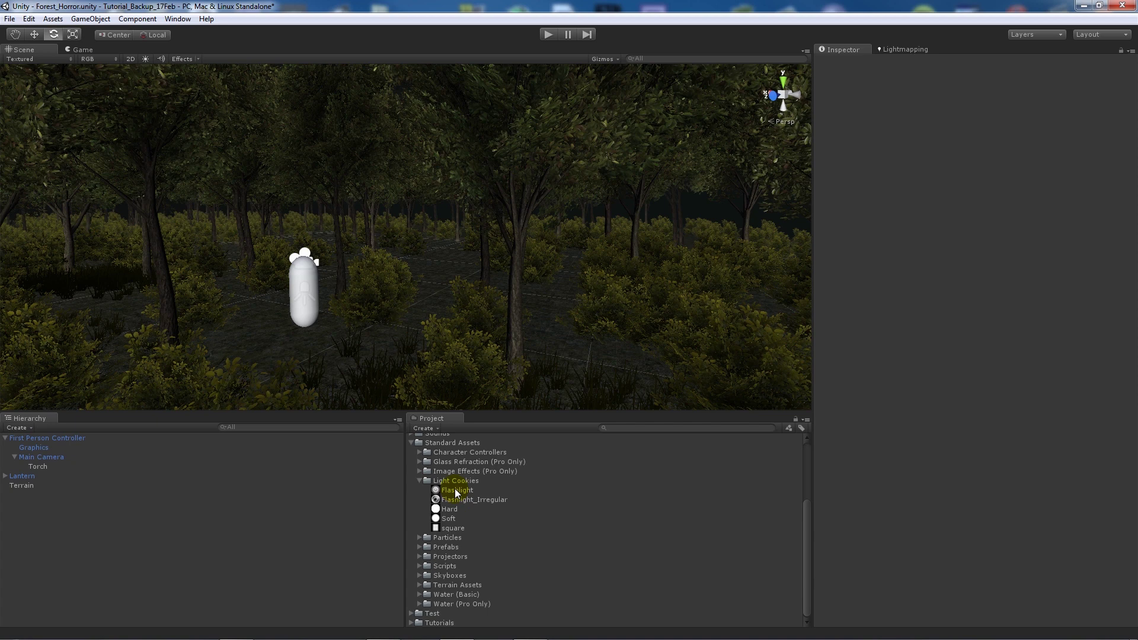
left_click(422, 482)
left_click(412, 491)
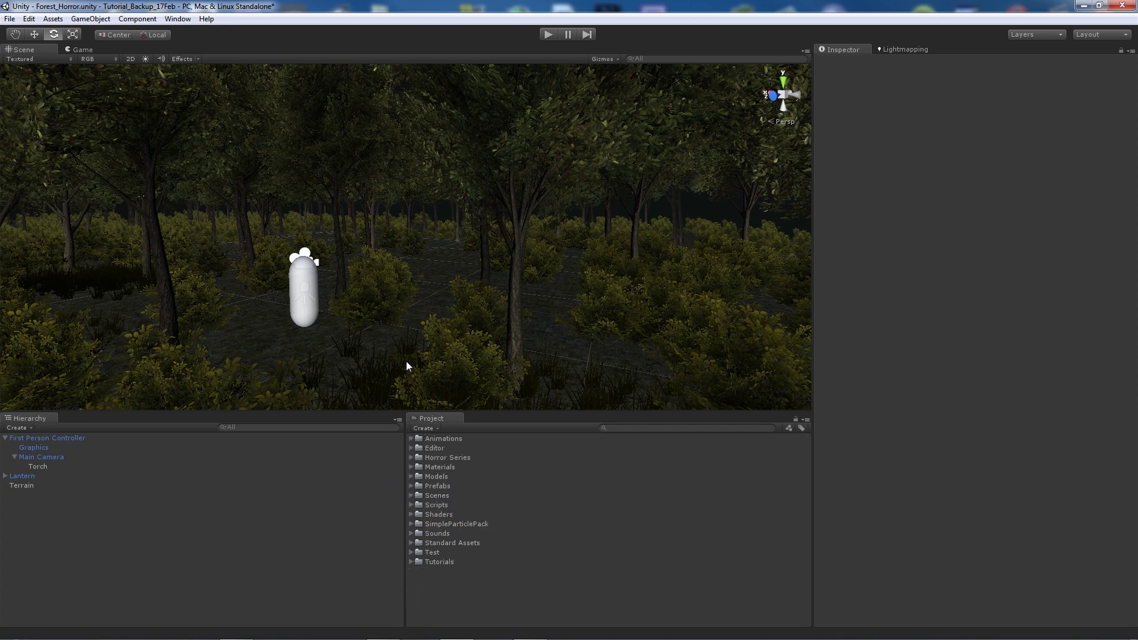
Select Torch to view its Light component and bring up the Project create options.
left_click(48, 467)
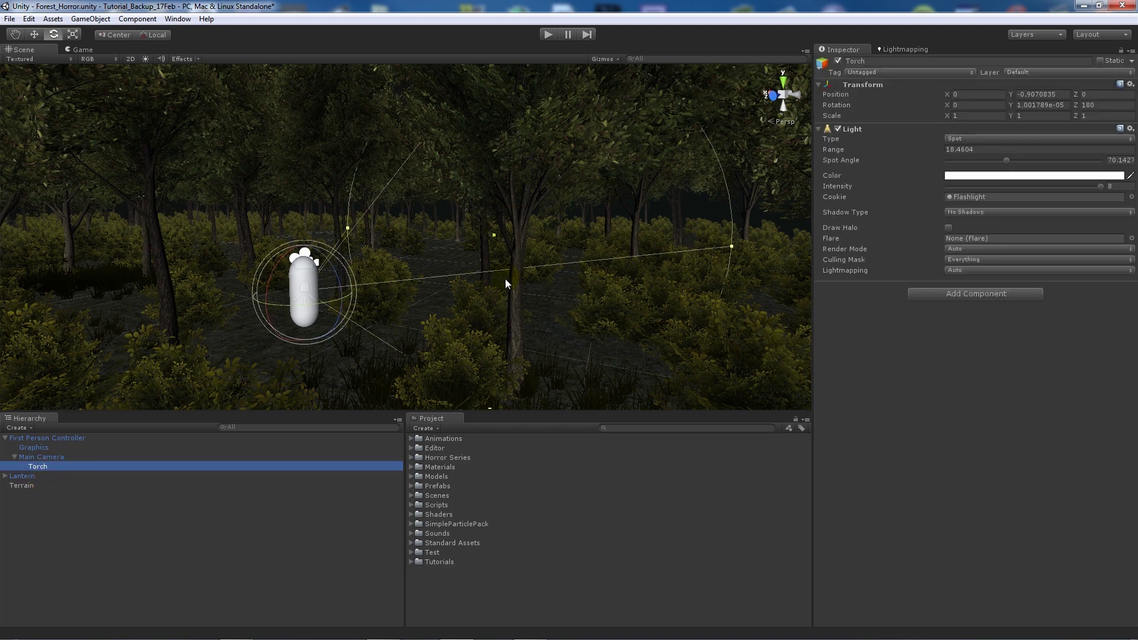
right_click(458, 587)
mouse_move(533, 400)
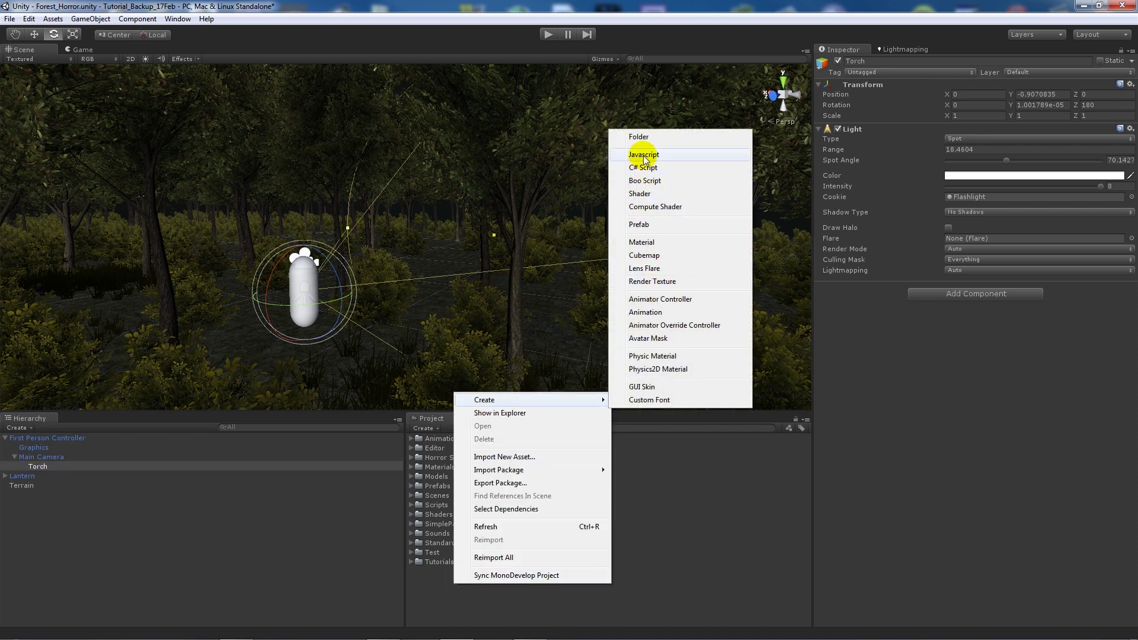
Create a JavaScript asset named TorchController and open it in MonoDevelop.
left_click(644, 166)
type("to")
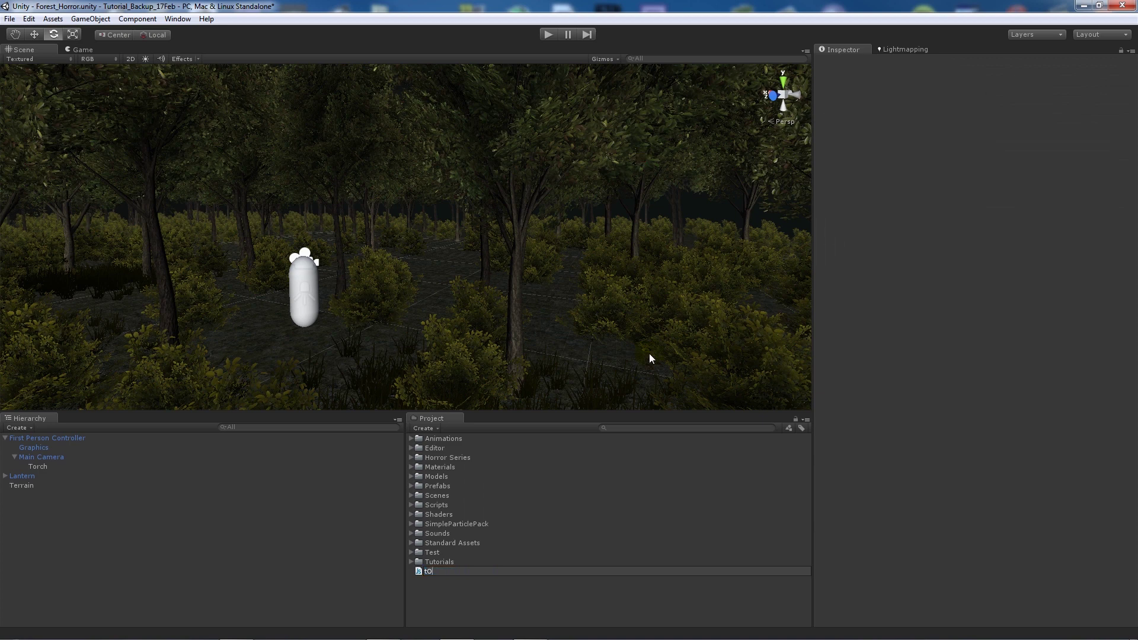
type("rch")
key("BackSpace")
key("BackSpace")
key("BackSpace")
key("BackSpace")
key("BackSpace")
type("TorchController")
key("Return")
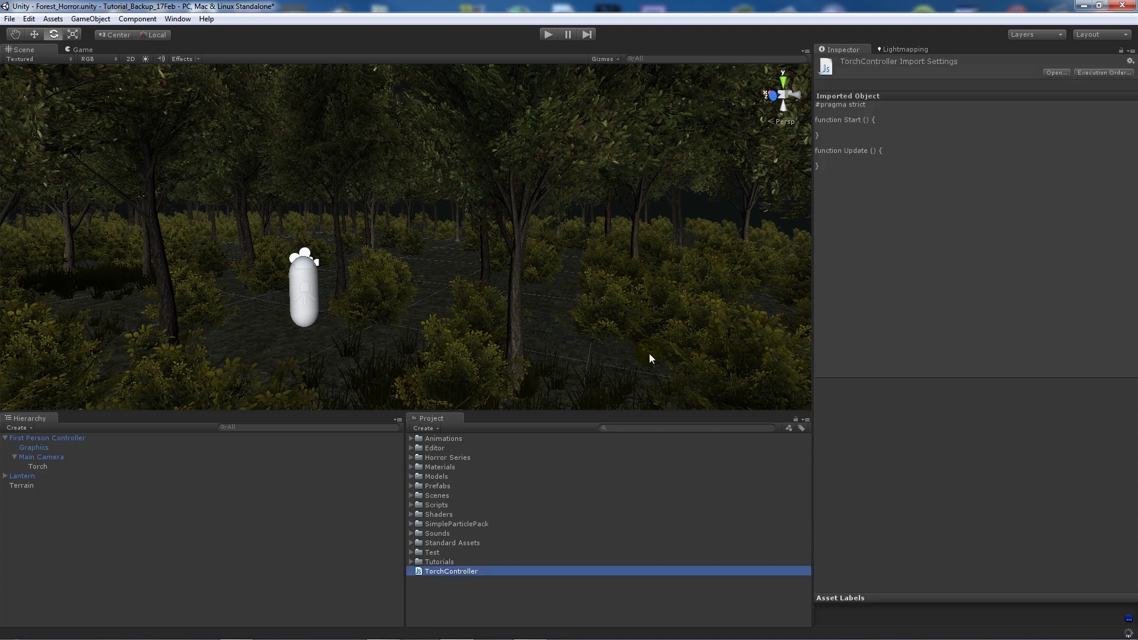
double_click(450, 574)
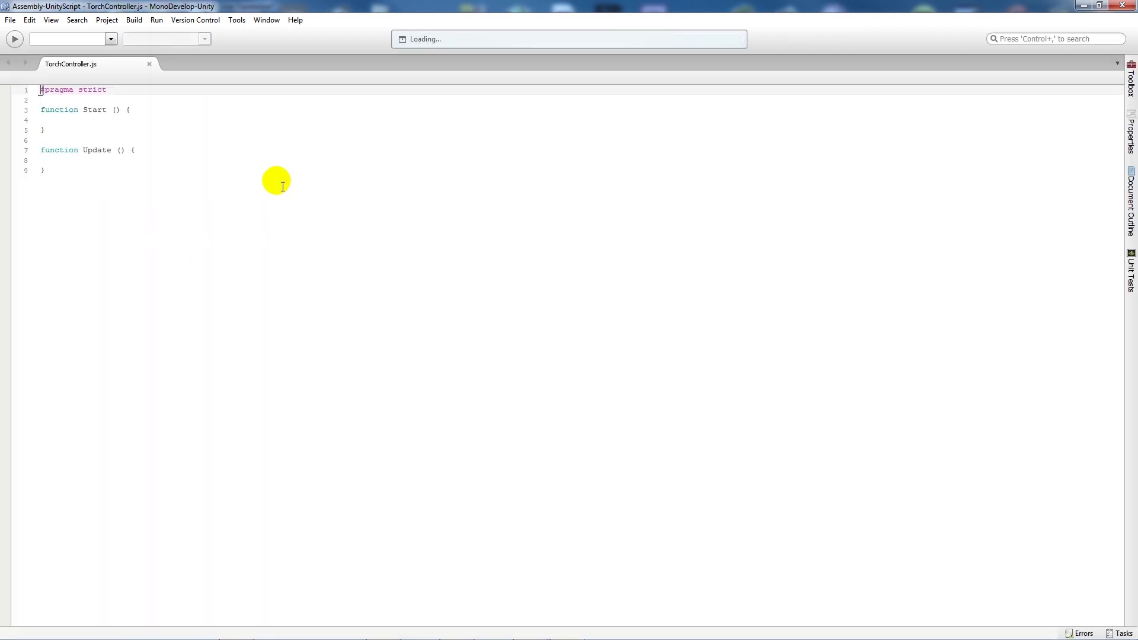
scroll(192, 200, "up", 2, "ctrl")
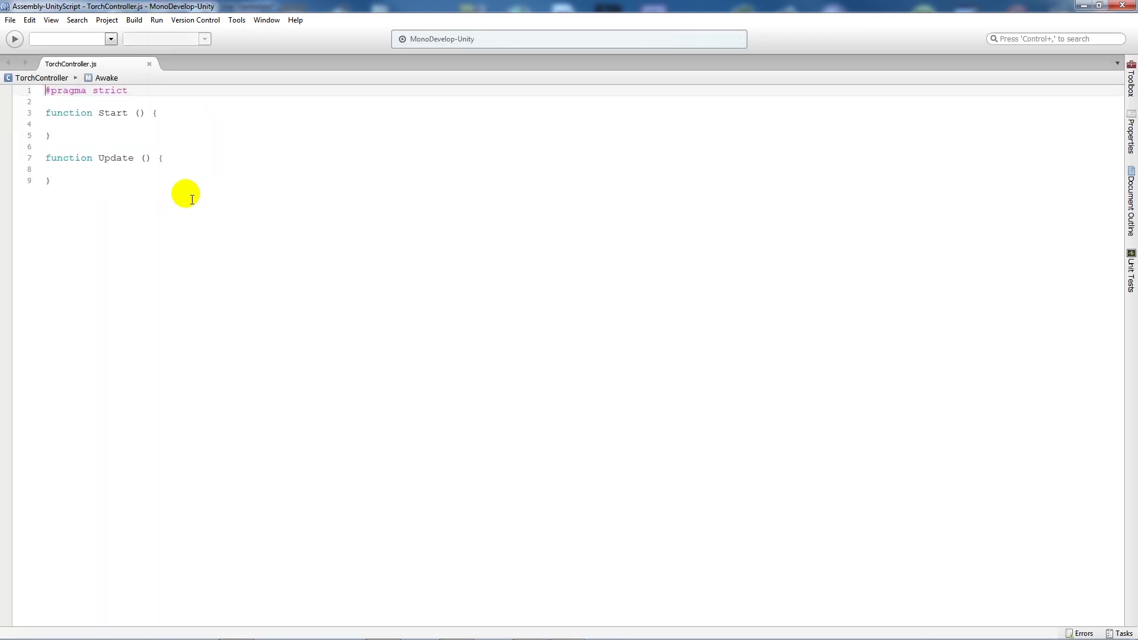
scroll(192, 200, "up", 2, "ctrl")
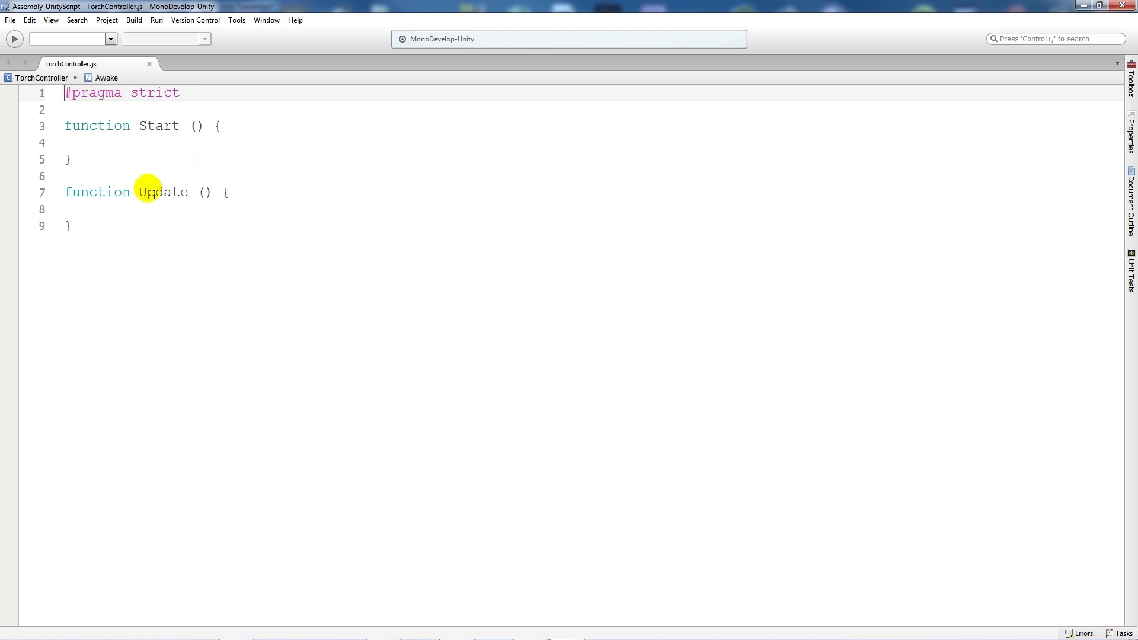
scroll(149, 192, "up", 1, "ctrl")
scroll(153, 195, "up", 1, "ctrl")
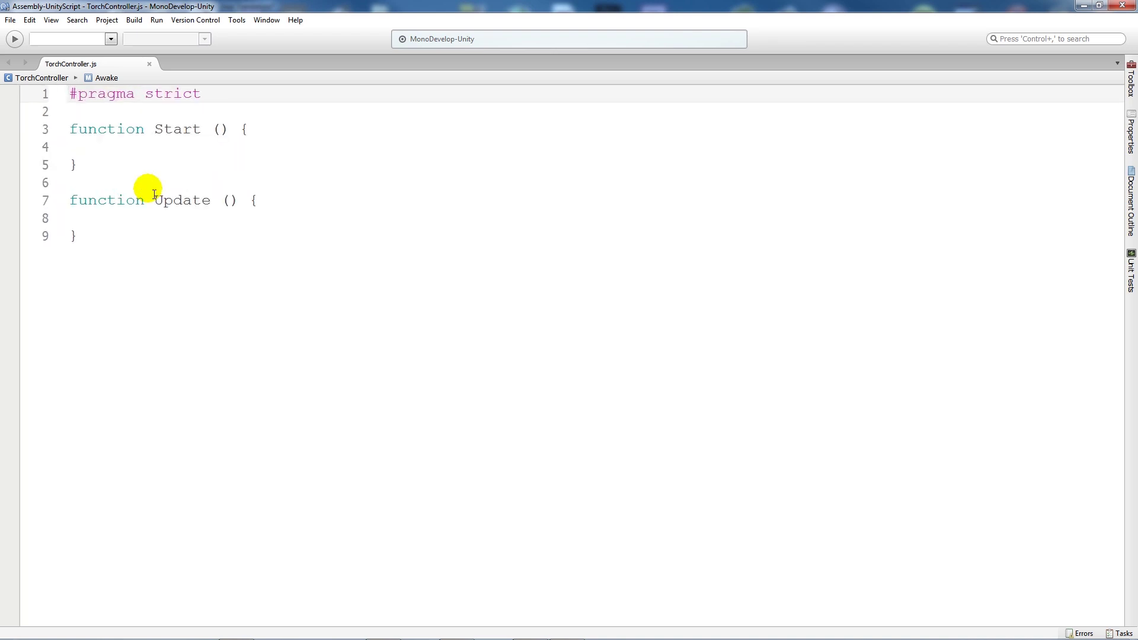
scroll(152, 193, "down", 1, "ctrl")
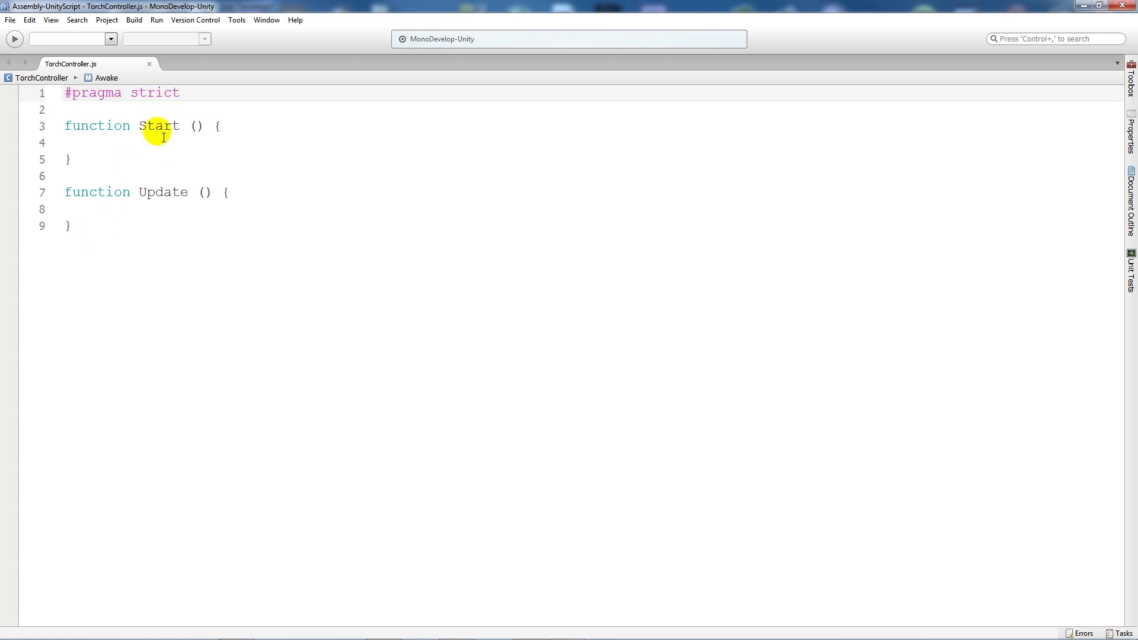
Replace the default functions with 'var torchClick : AudioClip;' and 'var flashLight : Light;'.
left_click_drag(73, 226, 5, 131)
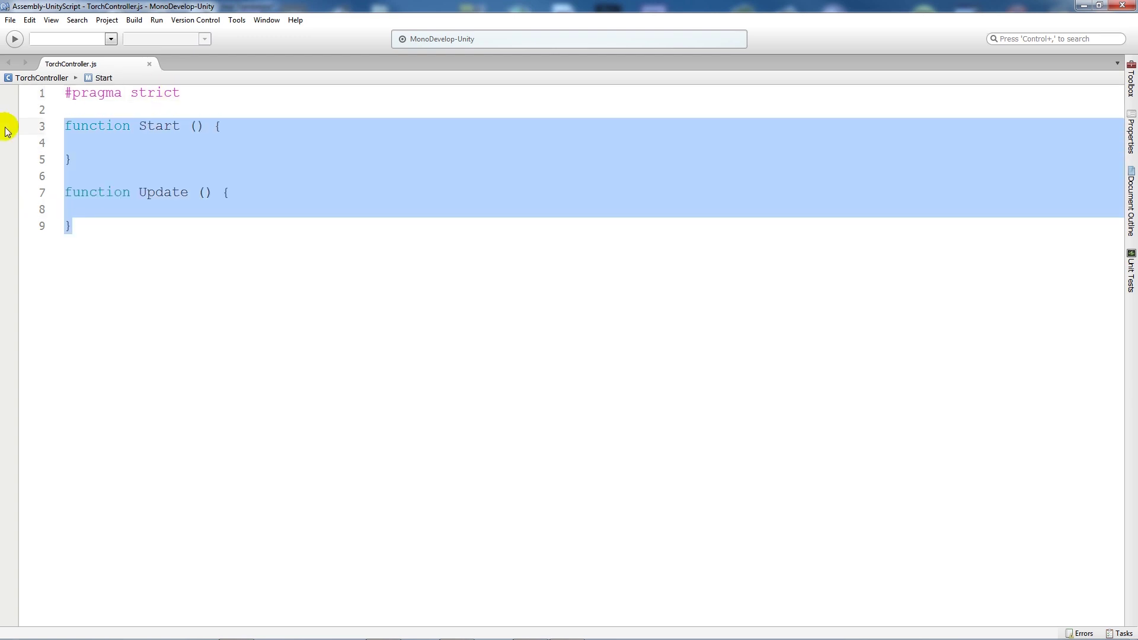
type("var ")
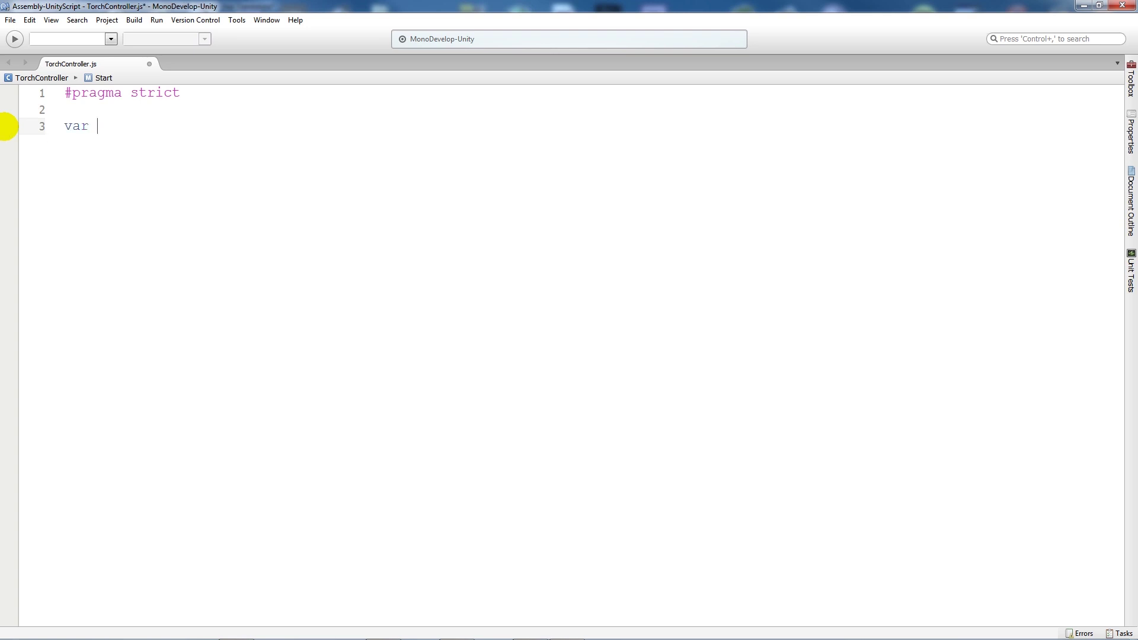
type("t")
type("ro")
key("BackSpace")
key("BackSpace")
type("or")
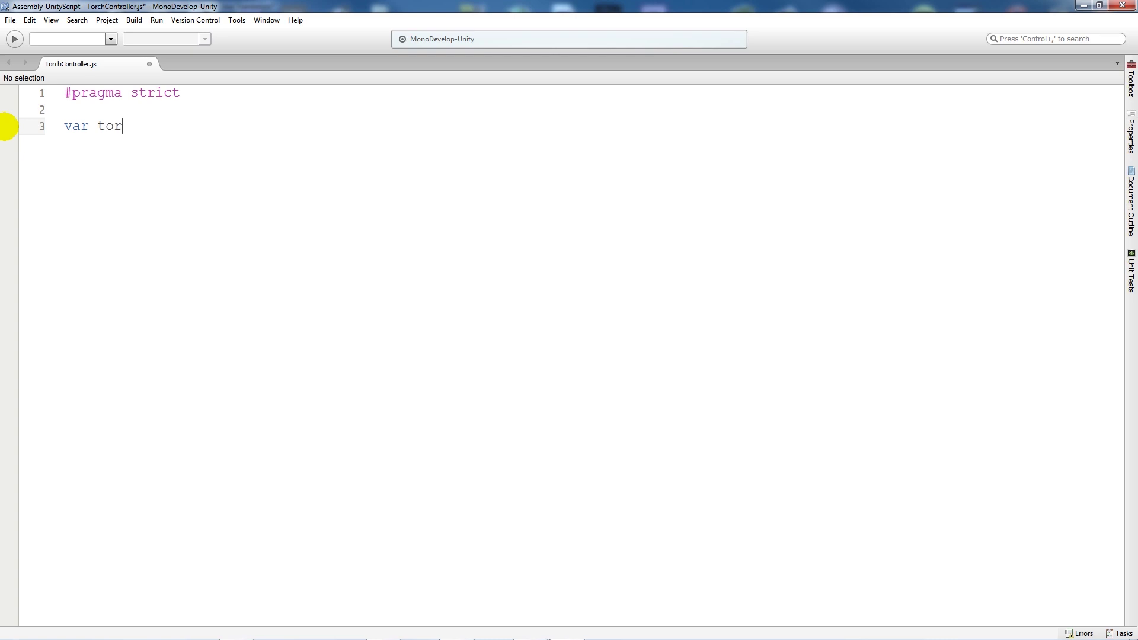
type("chClc")
key("BackSpace")
type("ick ")
type(": AudioClip;")
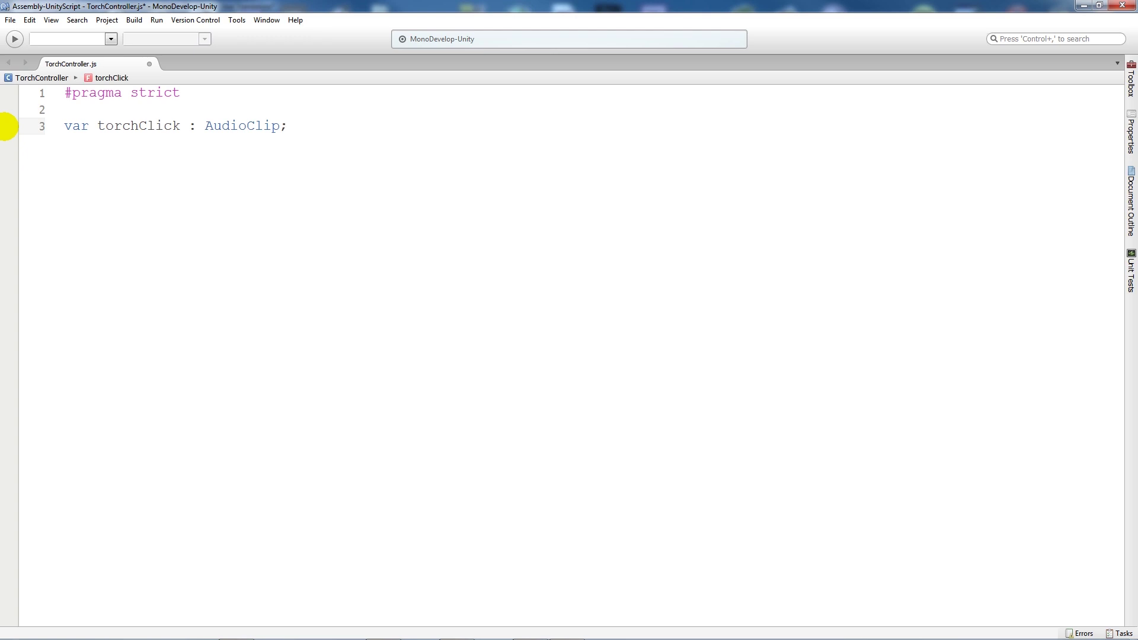
key("Return")
key("Return")
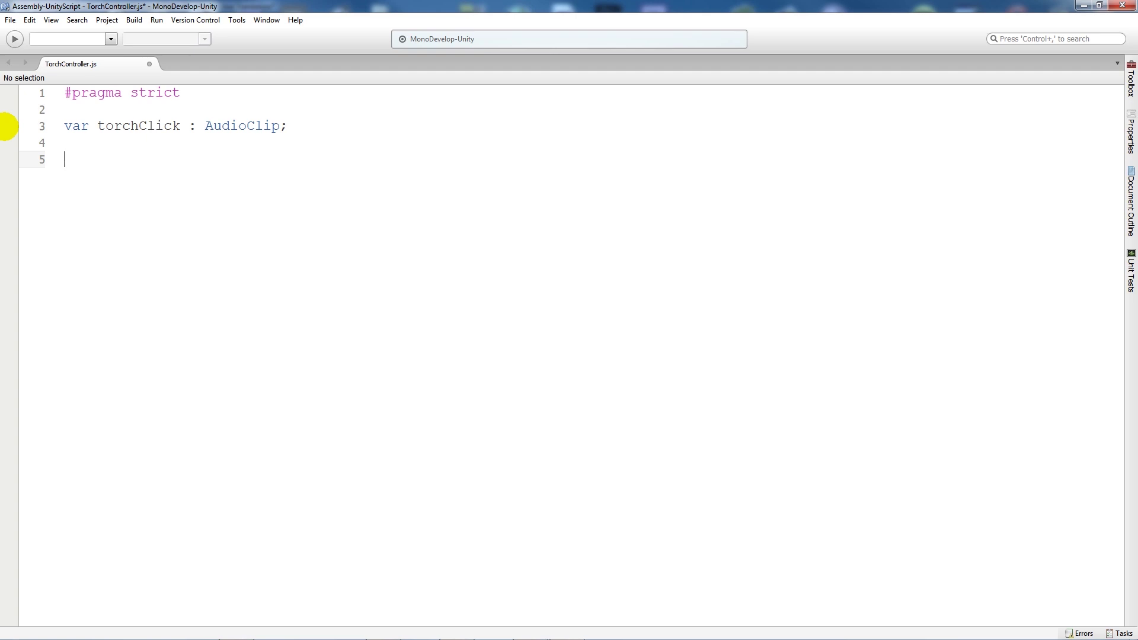
type("var flas")
type("hLight ")
type(": Light")
key("BackSpace")
key("BackSpace")
type("h")
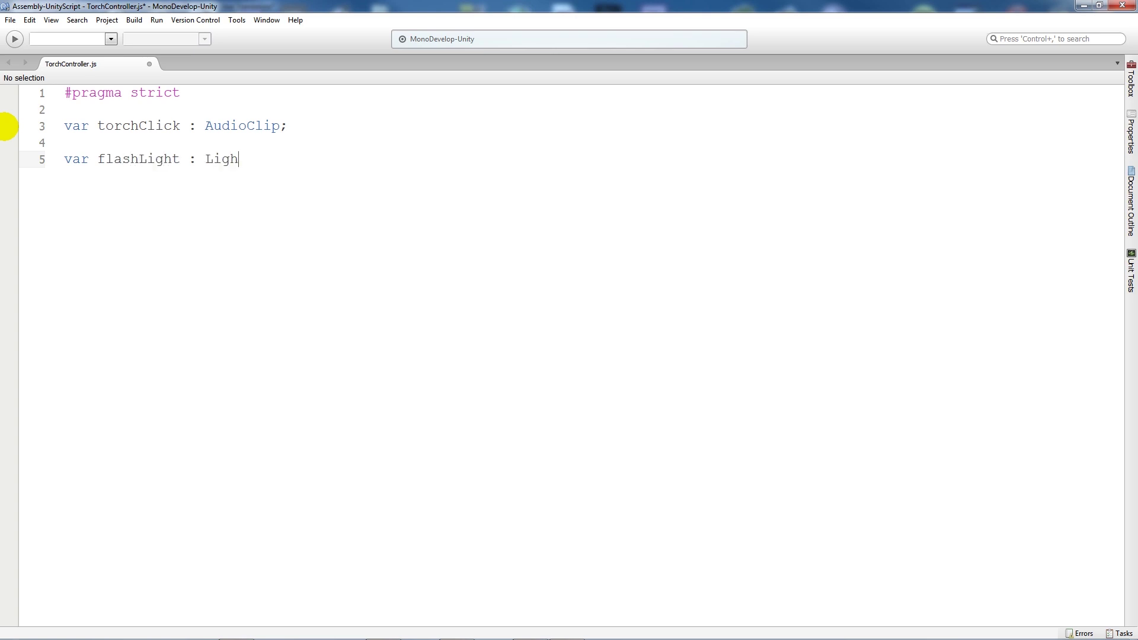
type("t;")
key("Return")
key("Return")
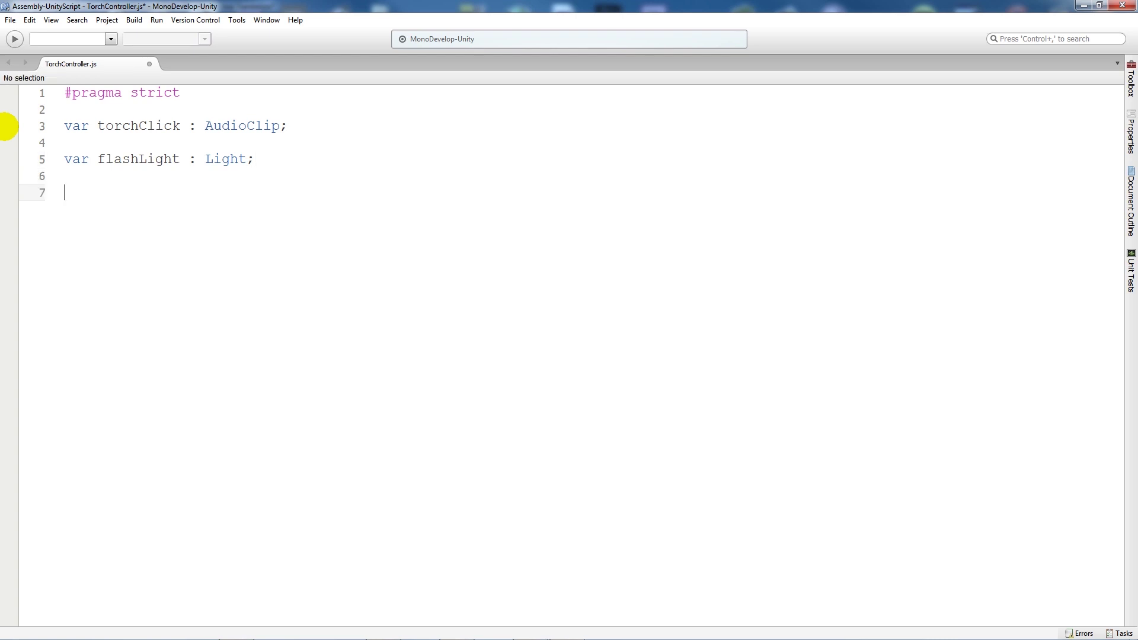
type("function S")
type("tart(()")
Write an empty Start() function with its braces on separate lines.
key("BackSpace")
key("BackSpace")
type(")")
key("Return")
type("{")
key("BackSpace")
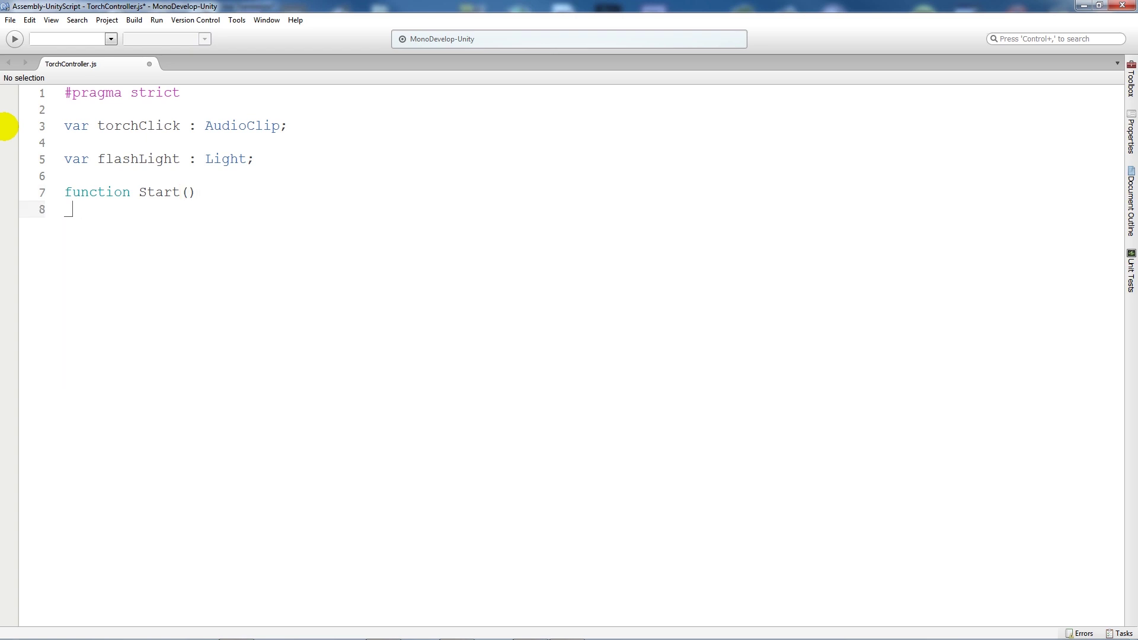
key("ctrl+space")
key("Escape")
type("{")
key("Return")
type("}")
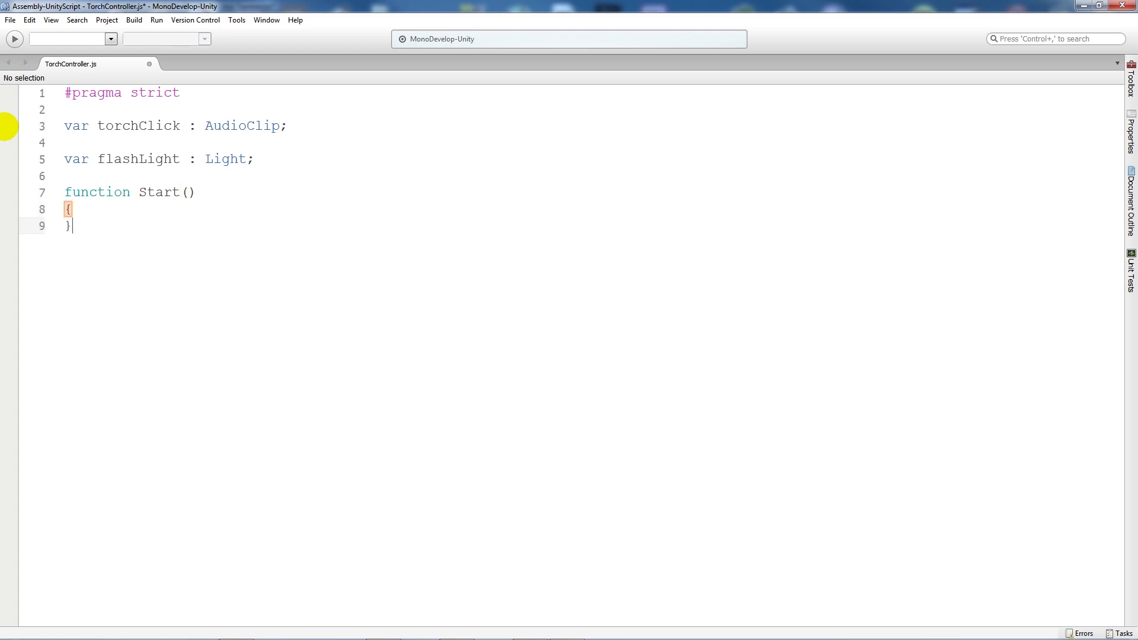
key("Left")
key("Return")
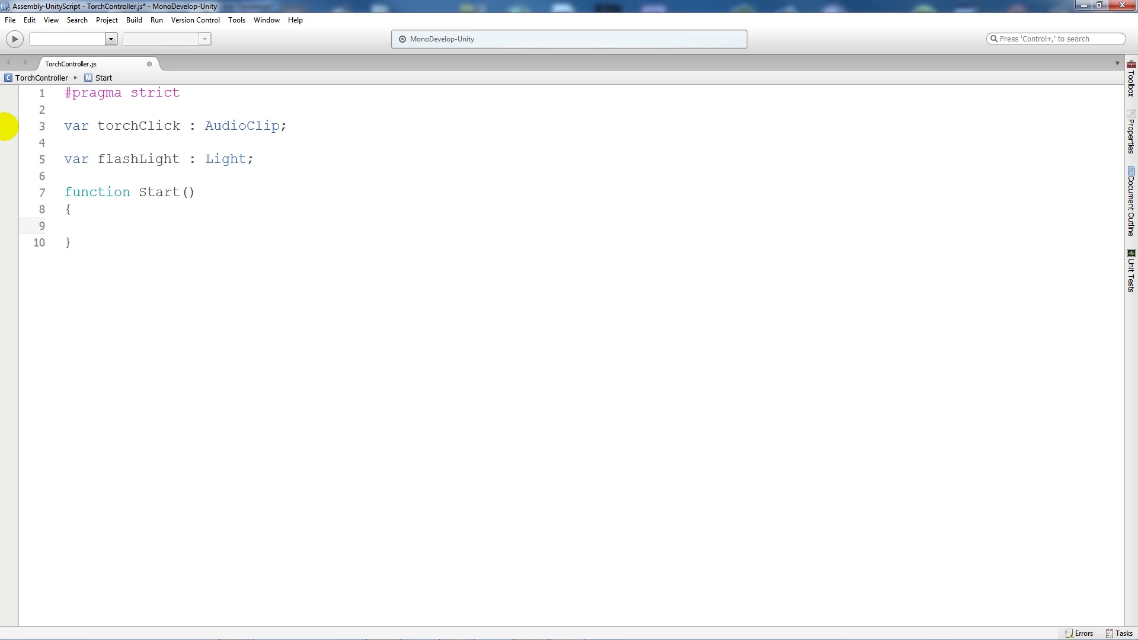
type("flash")
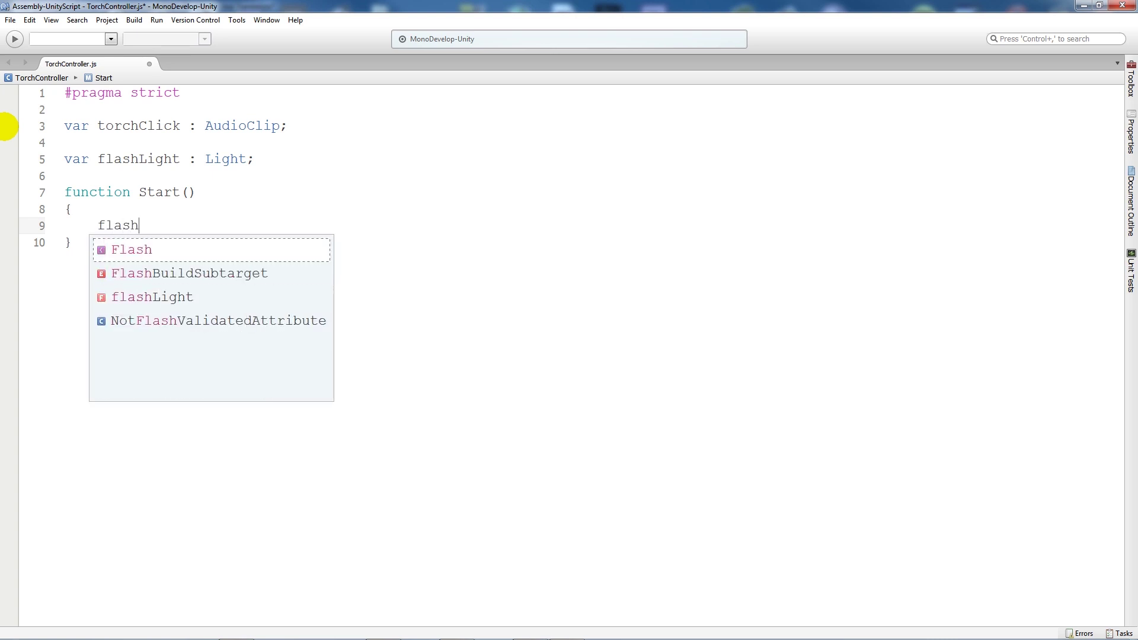
type("Light.")
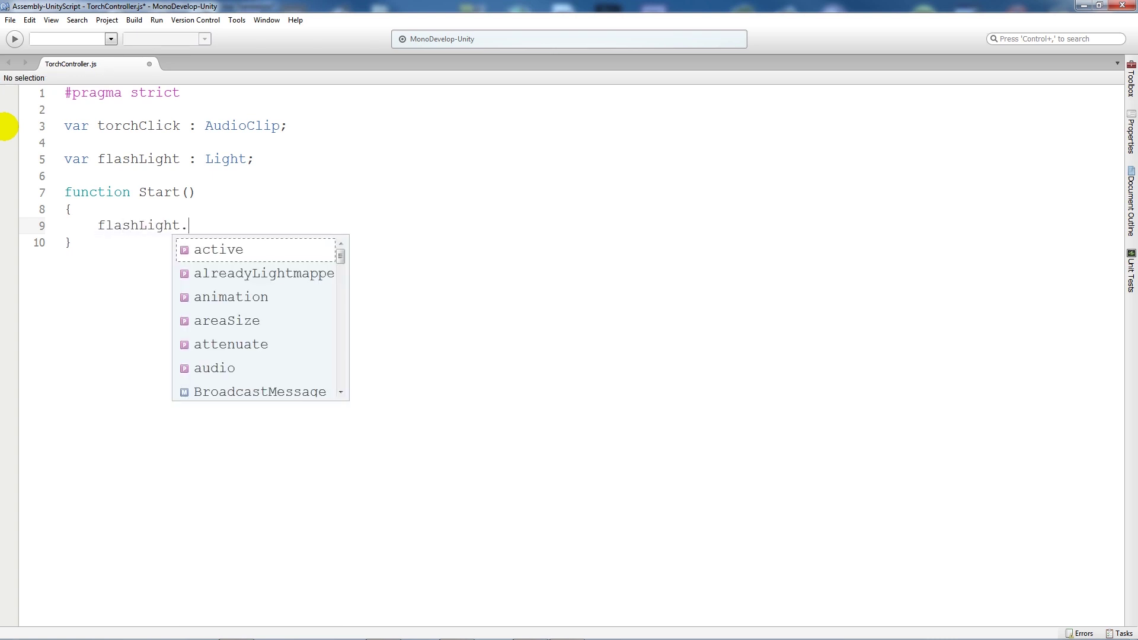
type("light.intensity=")
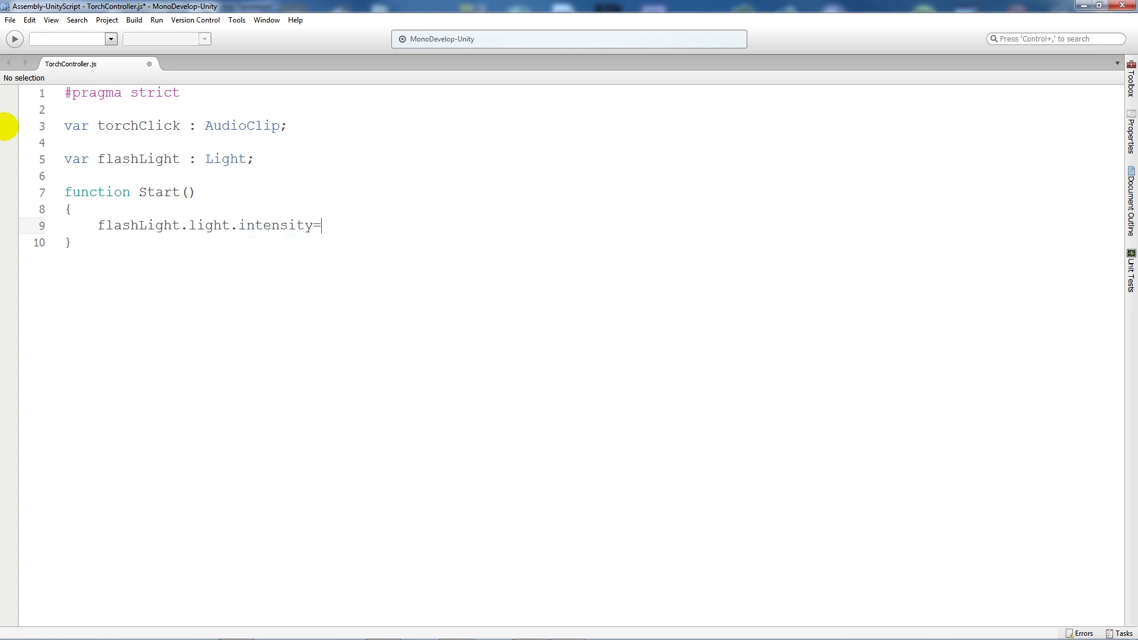
key("BackSpace")
type(" = 8;")
Add 'flashLight.light.intensity = 8;' in Start with a blank line above it, and select the statement.
key("Up")
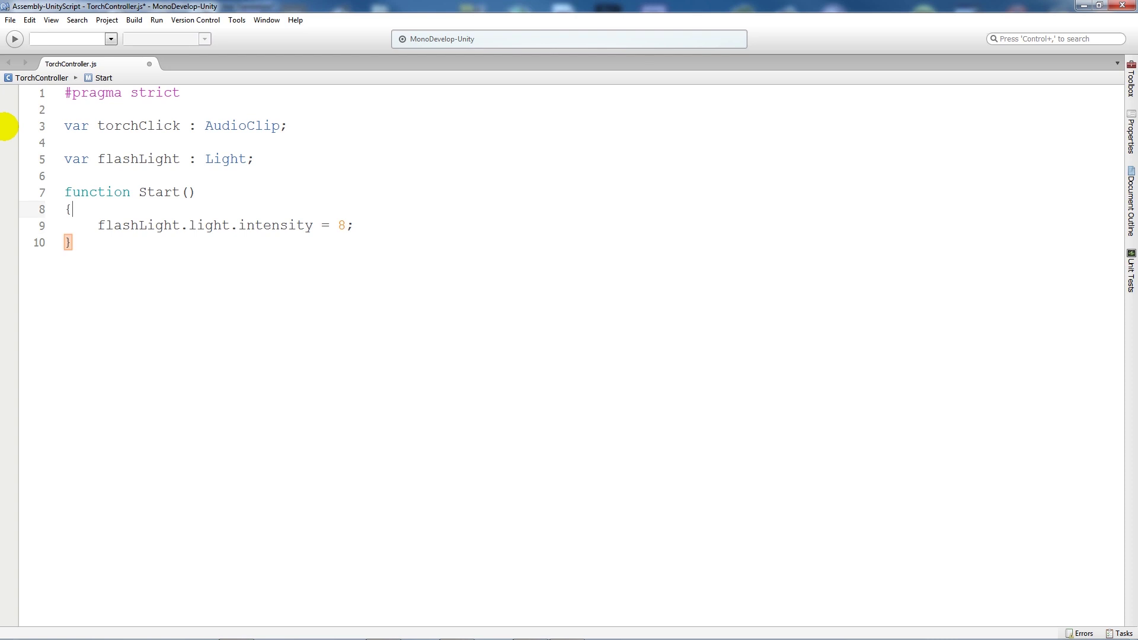
key("Return")
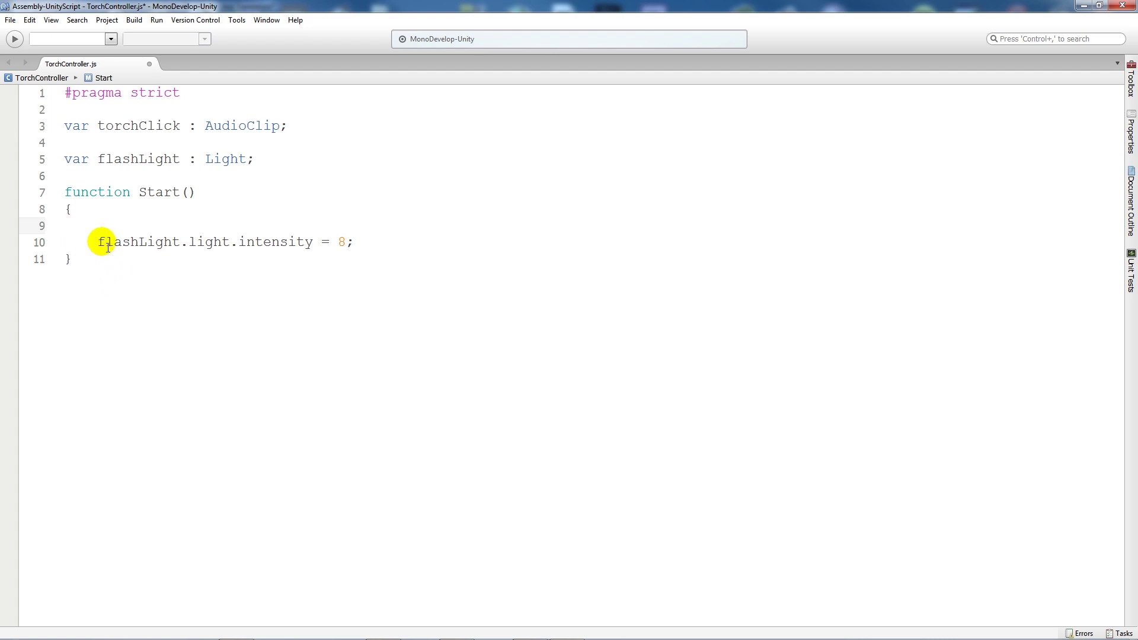
left_click_drag(98, 243, 347, 246)
Duplicate the statement onto line 9 as 'flashLight.light.enabled = false;'.
key("ctrl+c")
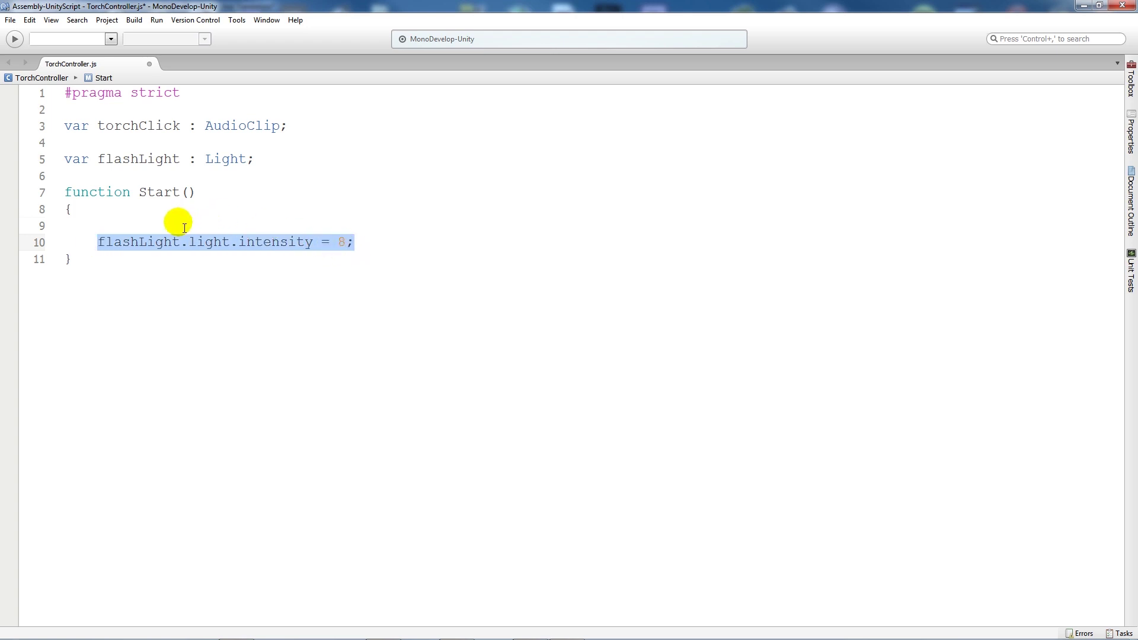
left_click(179, 224)
key("ctrl+v")
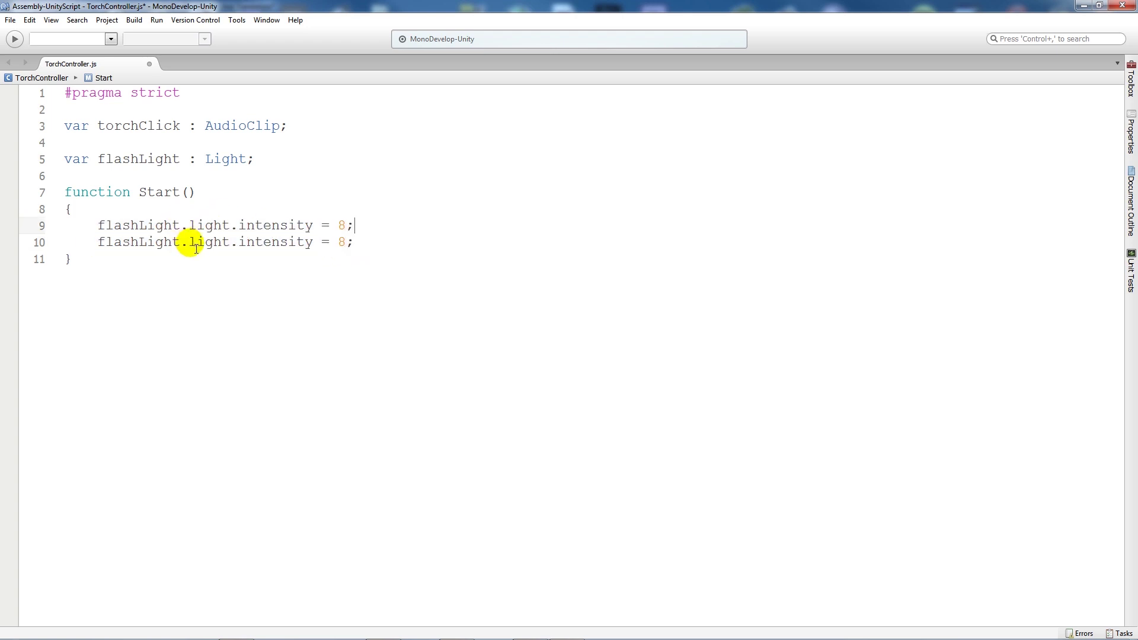
left_click_drag(314, 226, 242, 226)
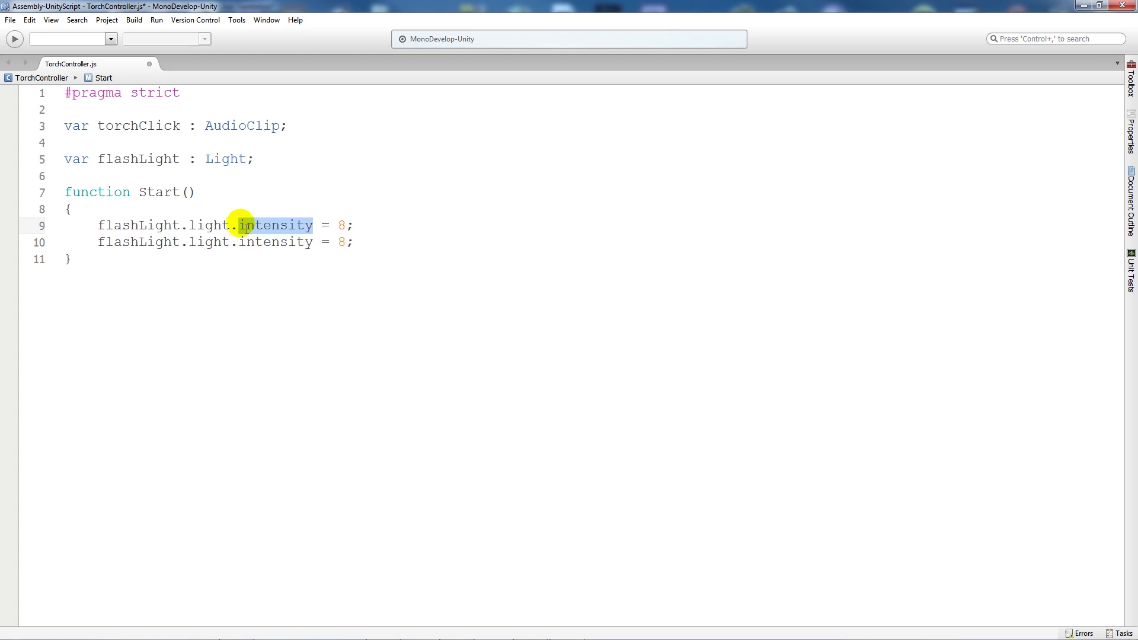
type("enabled")
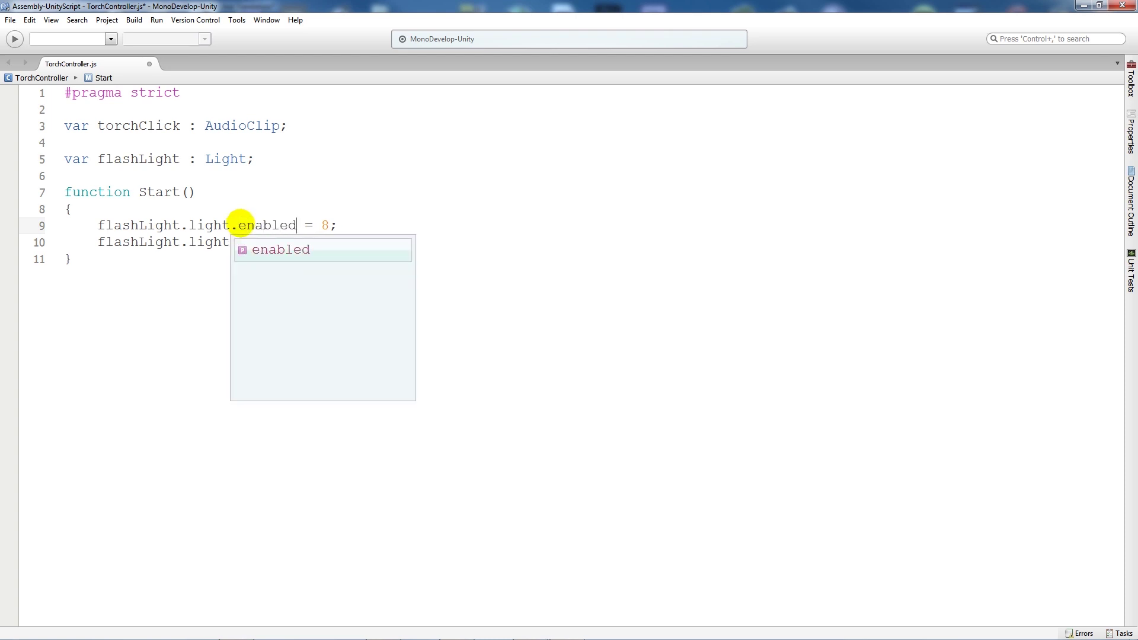
key("Escape")
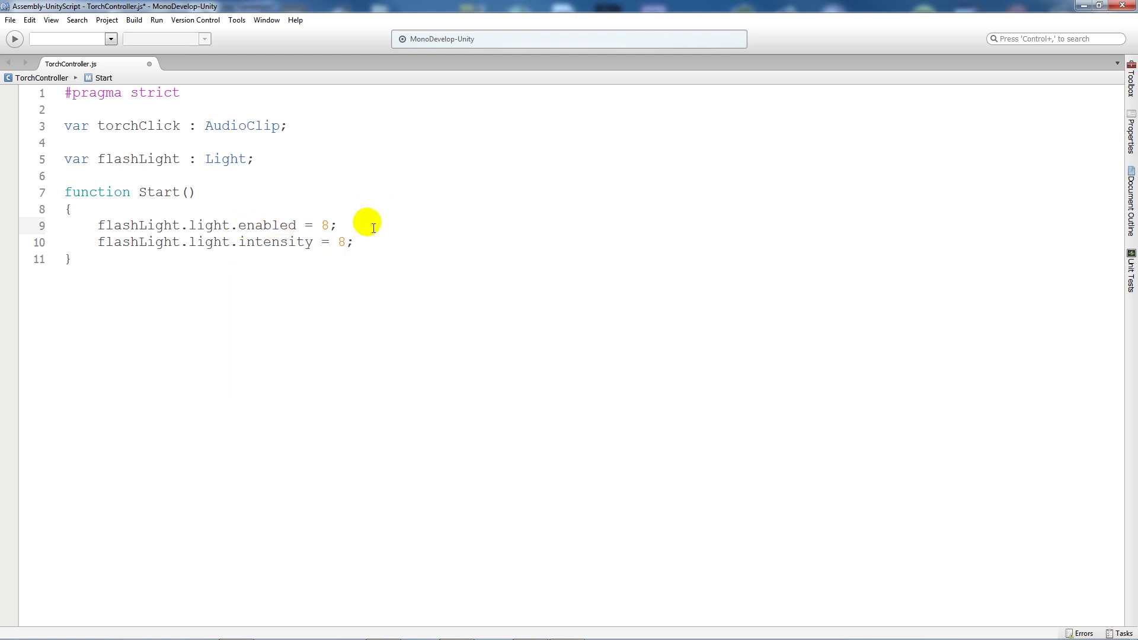
double_click(328, 227)
type("f")
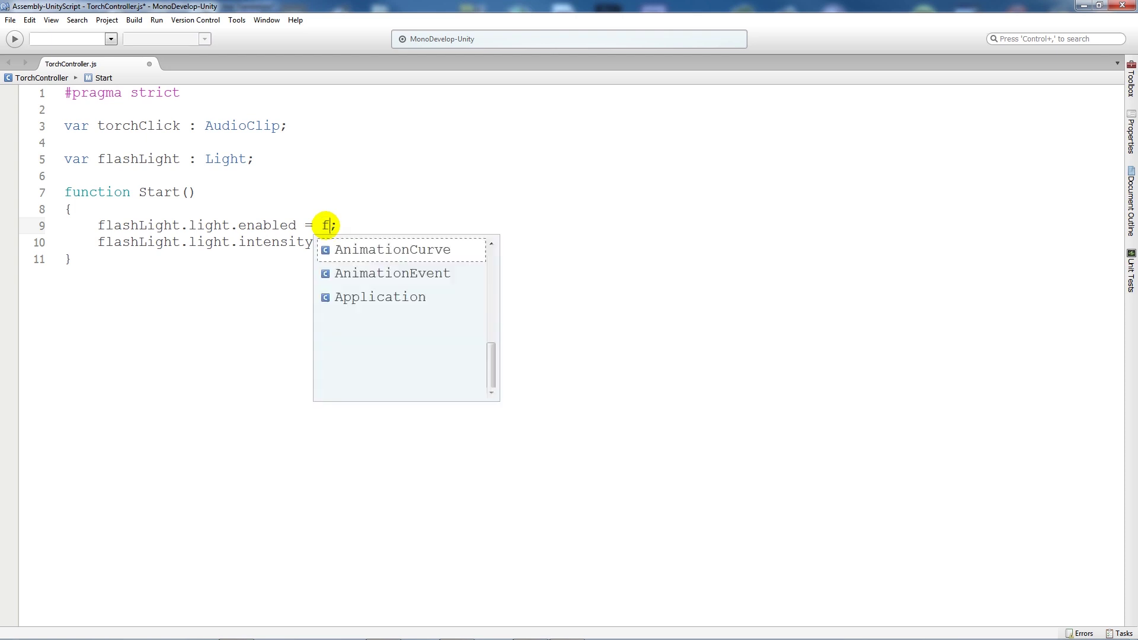
type("alse")
left_click(261, 209)
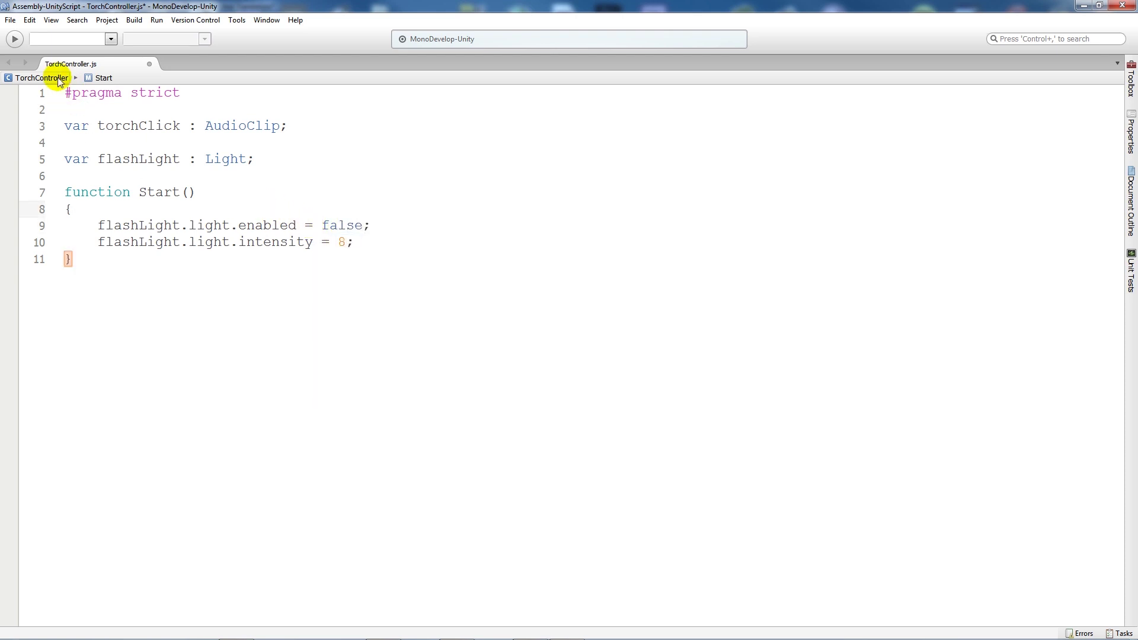
Save the script and add blank lines after the Start function.
key("ctrl+s")
left_click(155, 259)
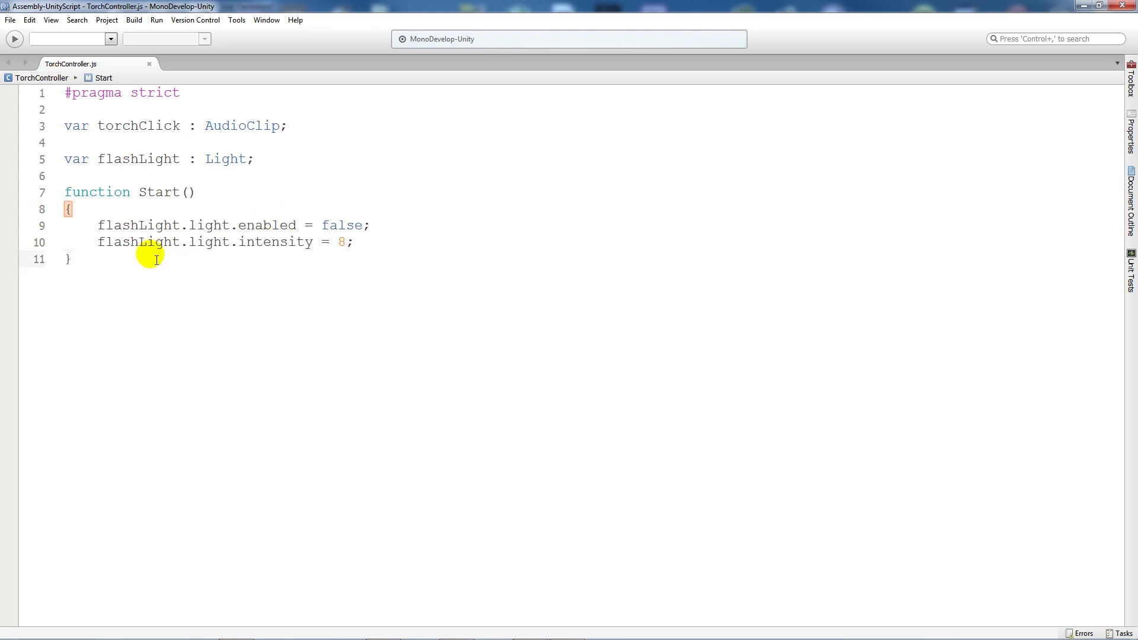
key("Return")
key("Return")
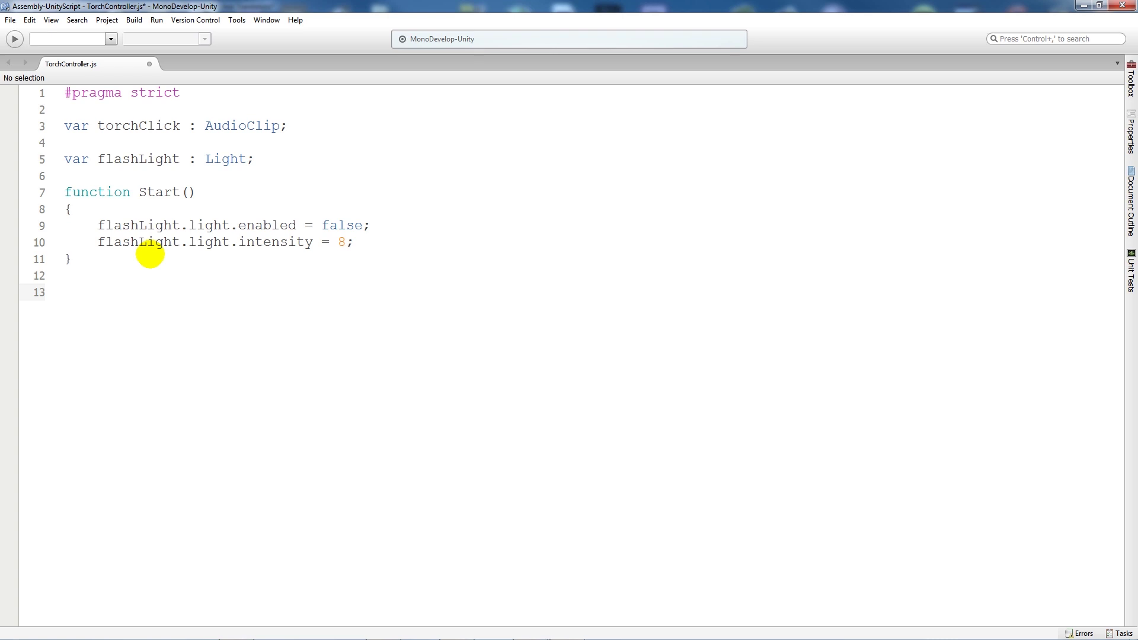
type("functi")
type("on Update()")
Write Update() with an 'if (flashLight.light.enabled)' block inside.
key("Return")
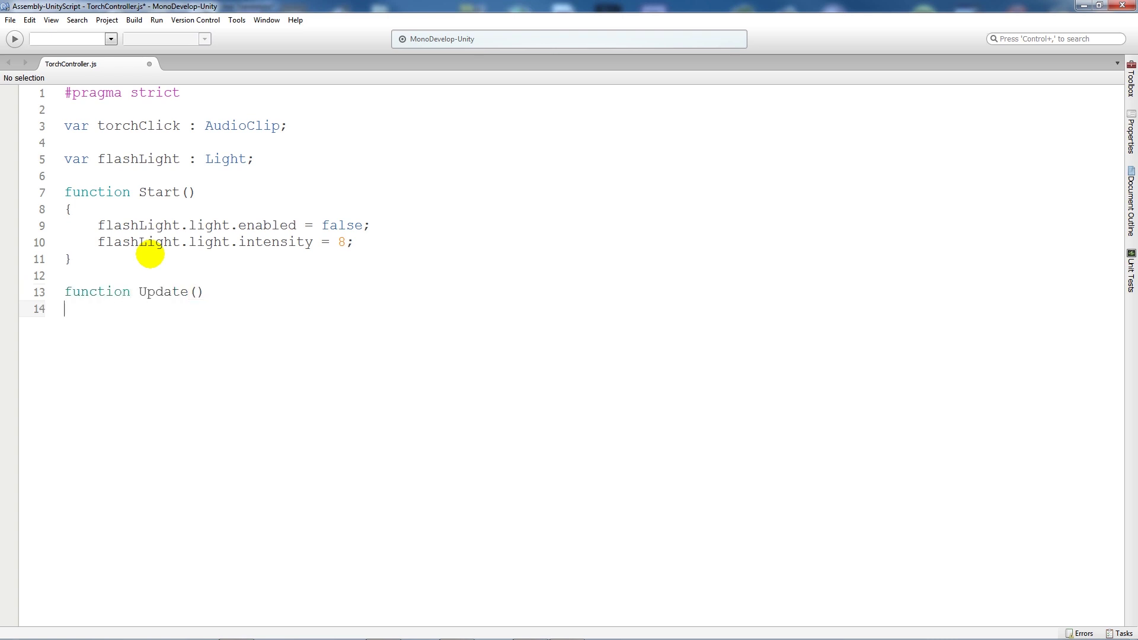
type("{")
key("Return")
key("Return")
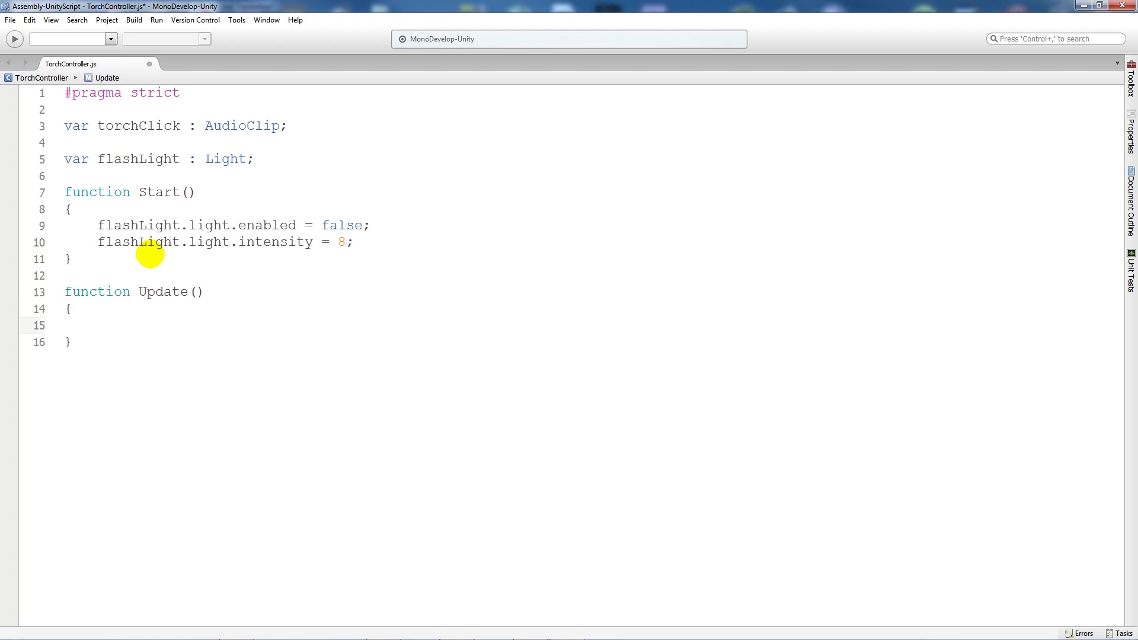
type("if(flashLi")
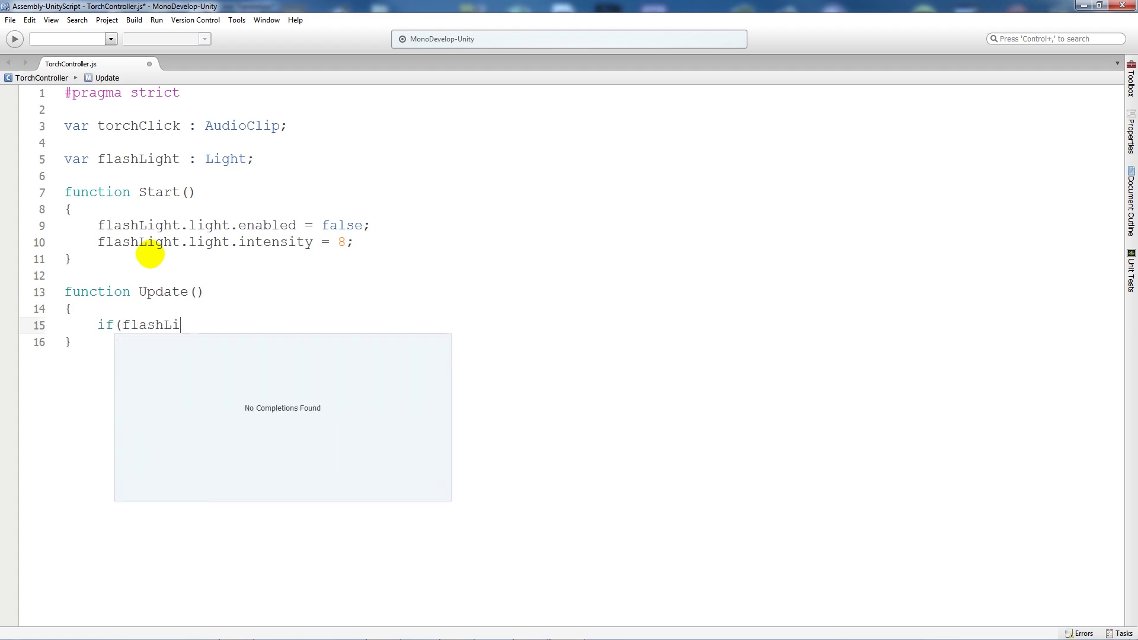
type("ght.lig")
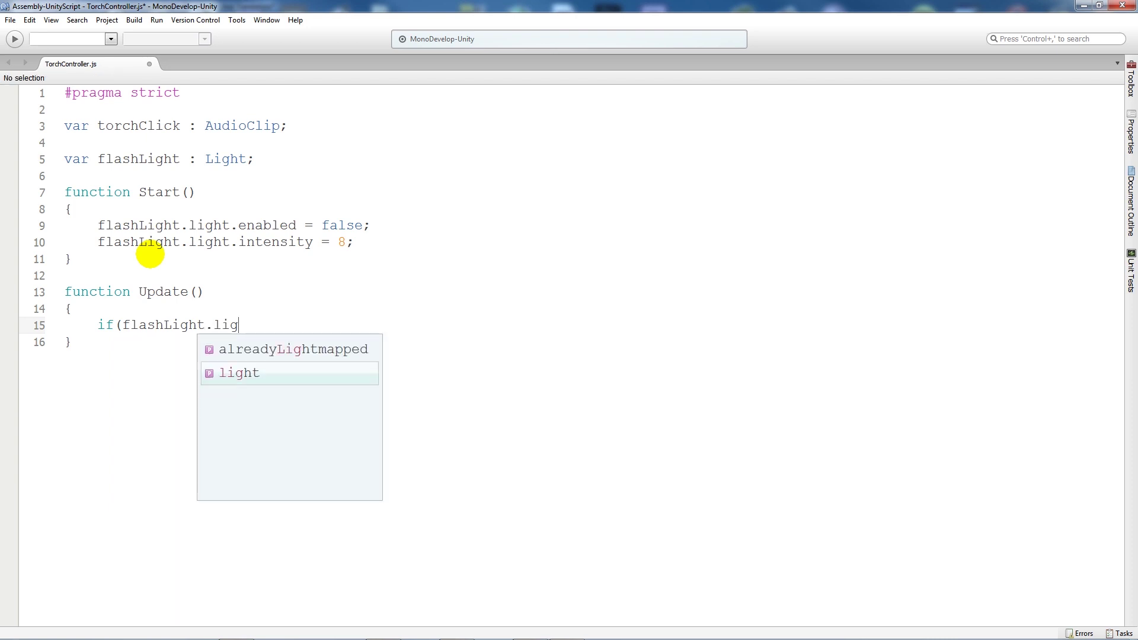
type("ht.enabled =")
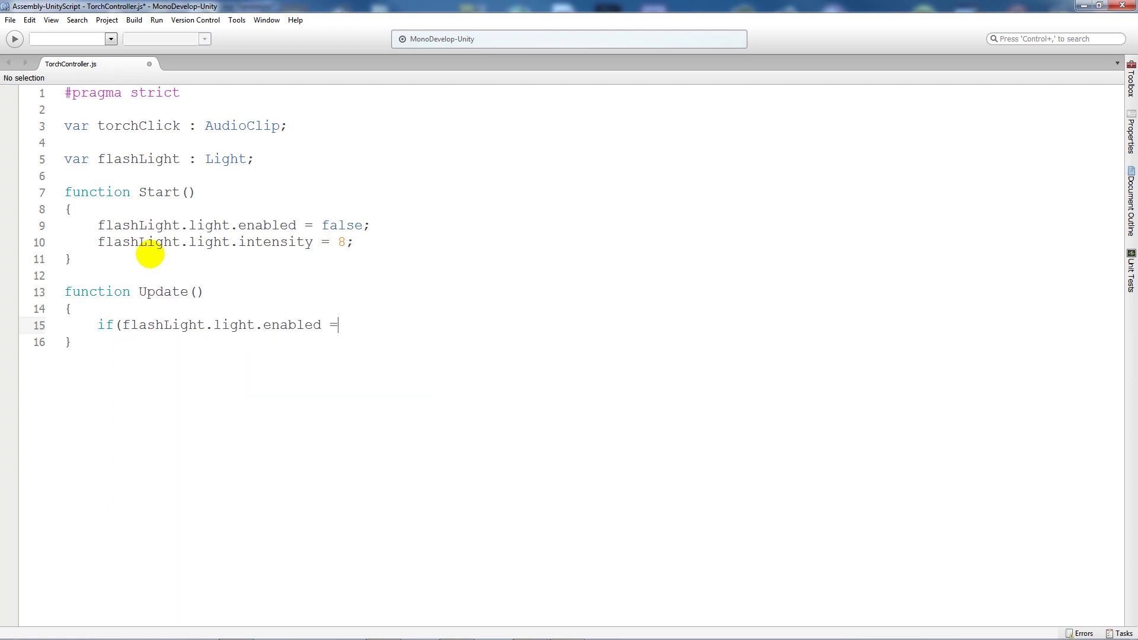
type("= true)")
key("Return")
type("{")
key("Return")
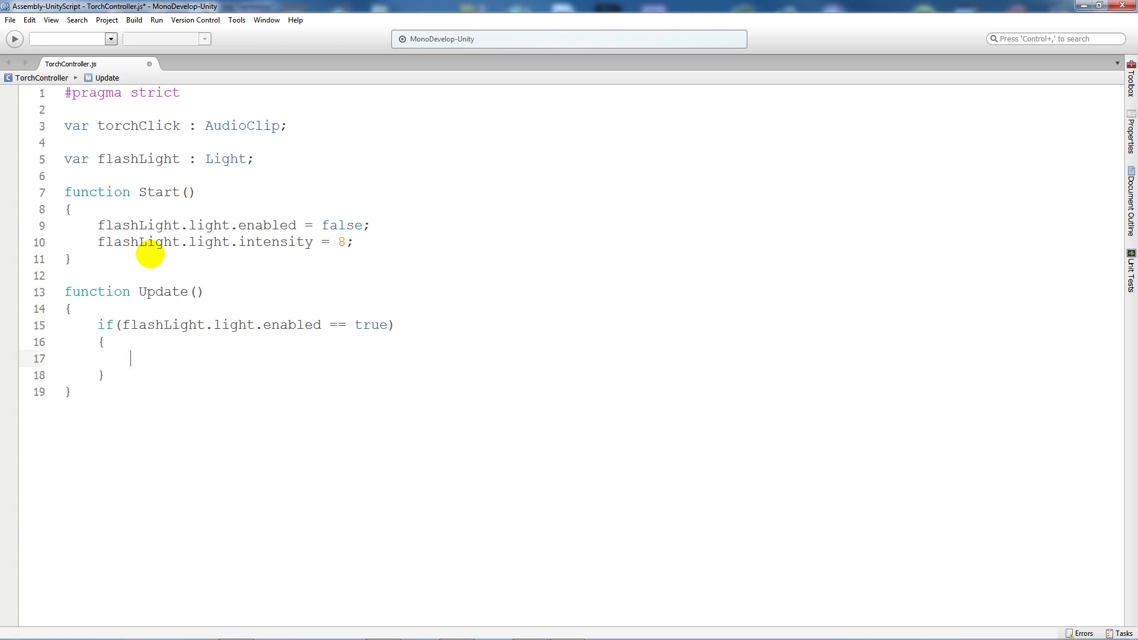
type("flashL")
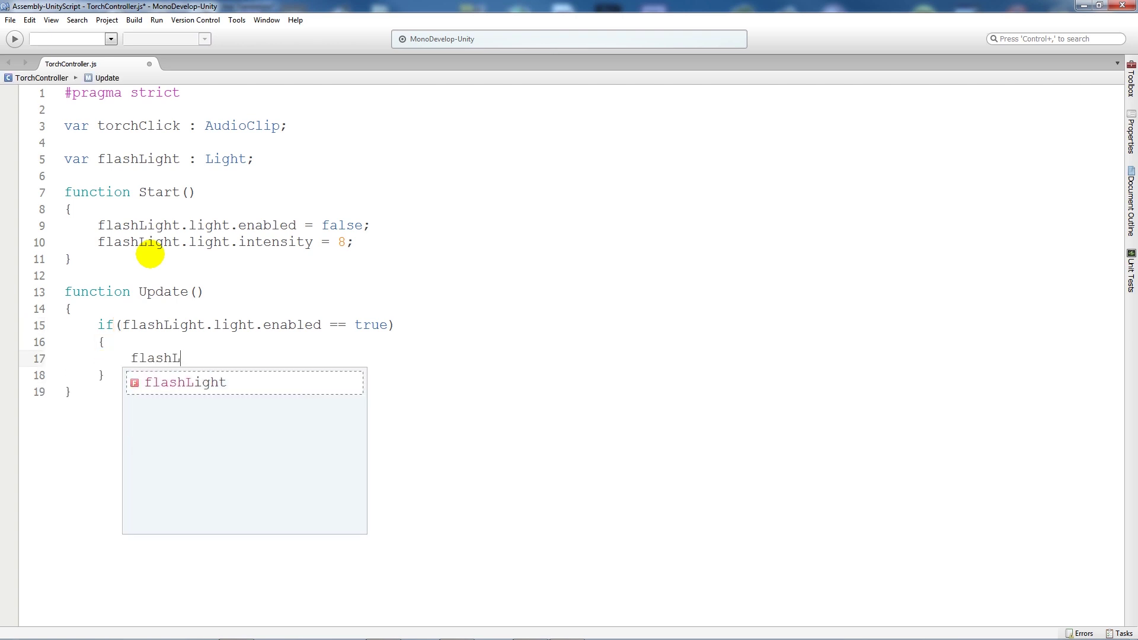
type("ight.light")
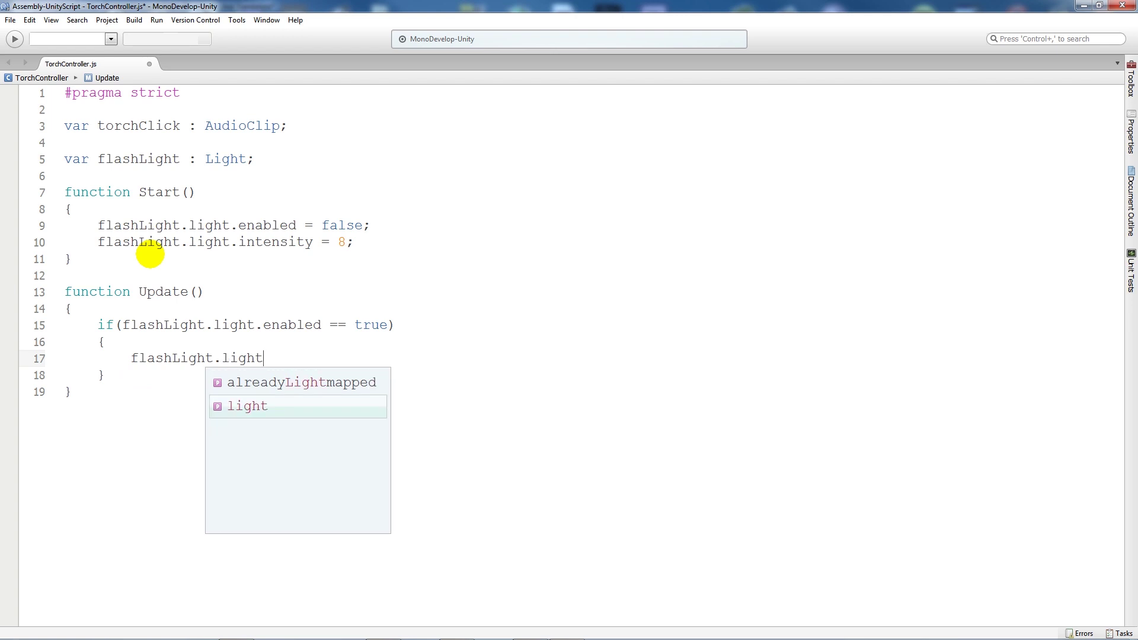
type(".int")
Drain the light with 'flashLight.light.intensity -= 0.1 * Time.deltaTime / 5;'.
key("Return")
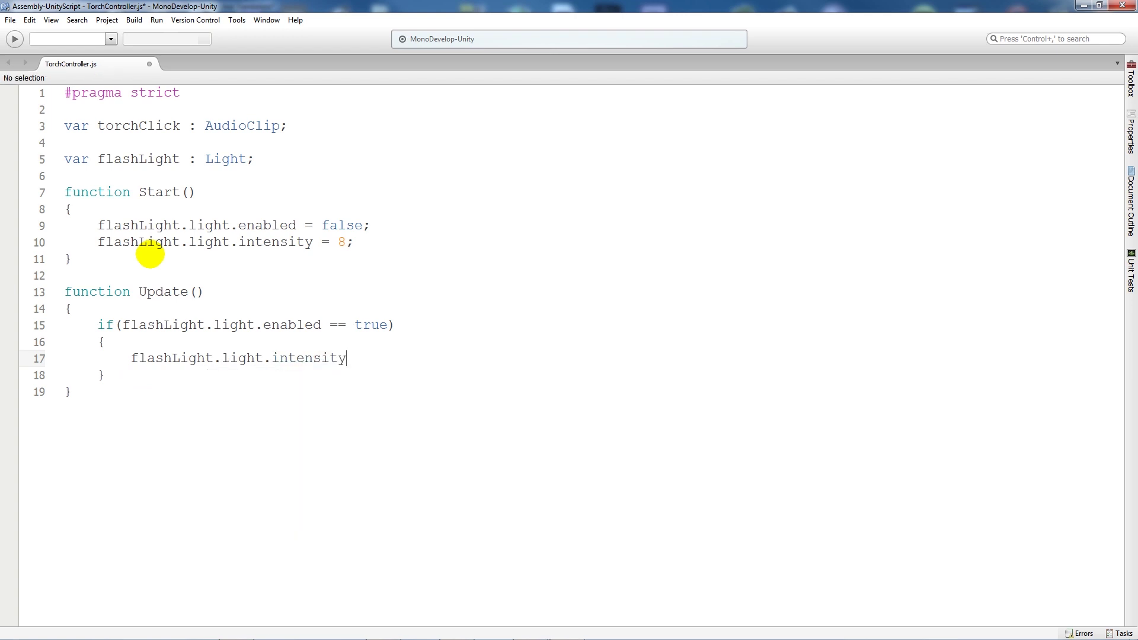
type(" -")
type("= 0.1 &")
key("BackSpace")
type("* ")
type("Time.Delta")
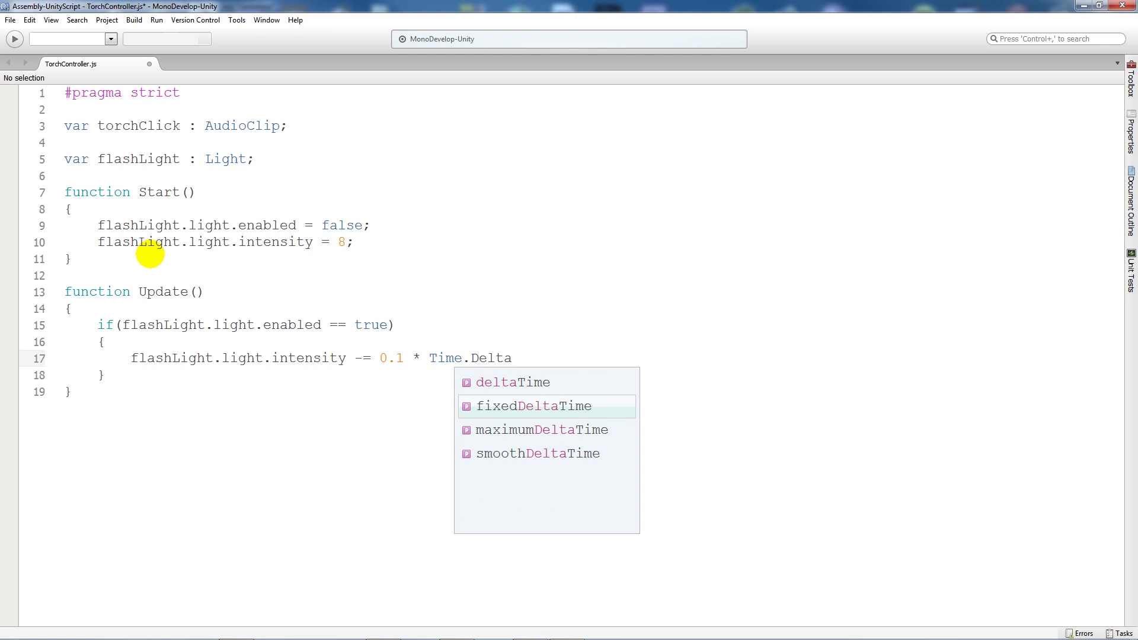
key("BackSpace")
key("BackSpace")
key("BackSpace")
key("BackSpace")
key("BackSpace")
type("delta")
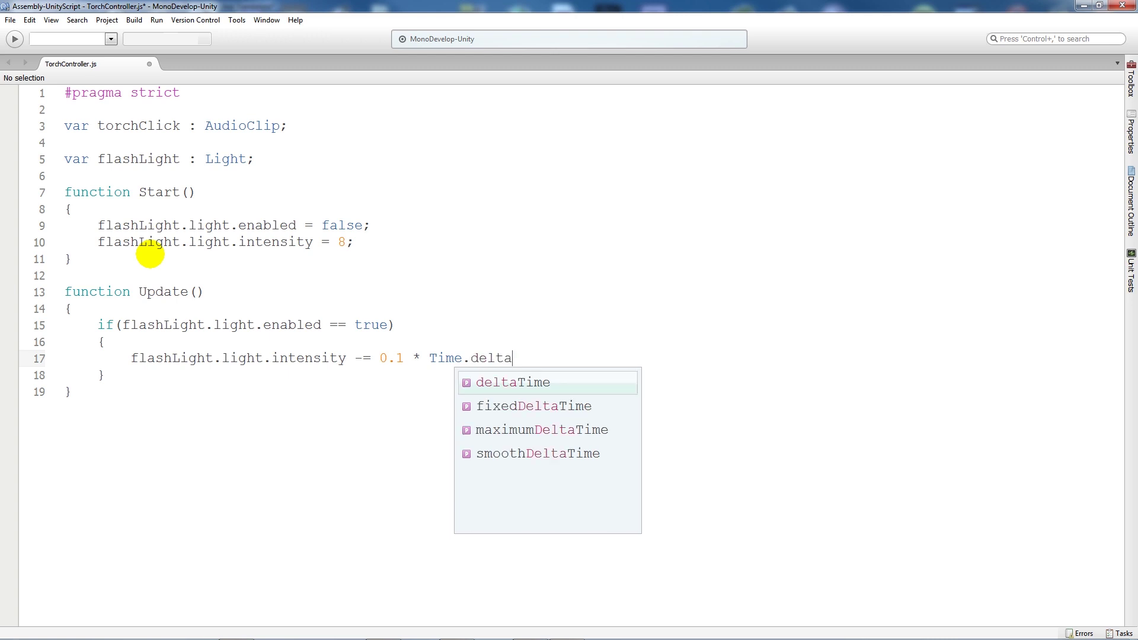
type("Time / ")
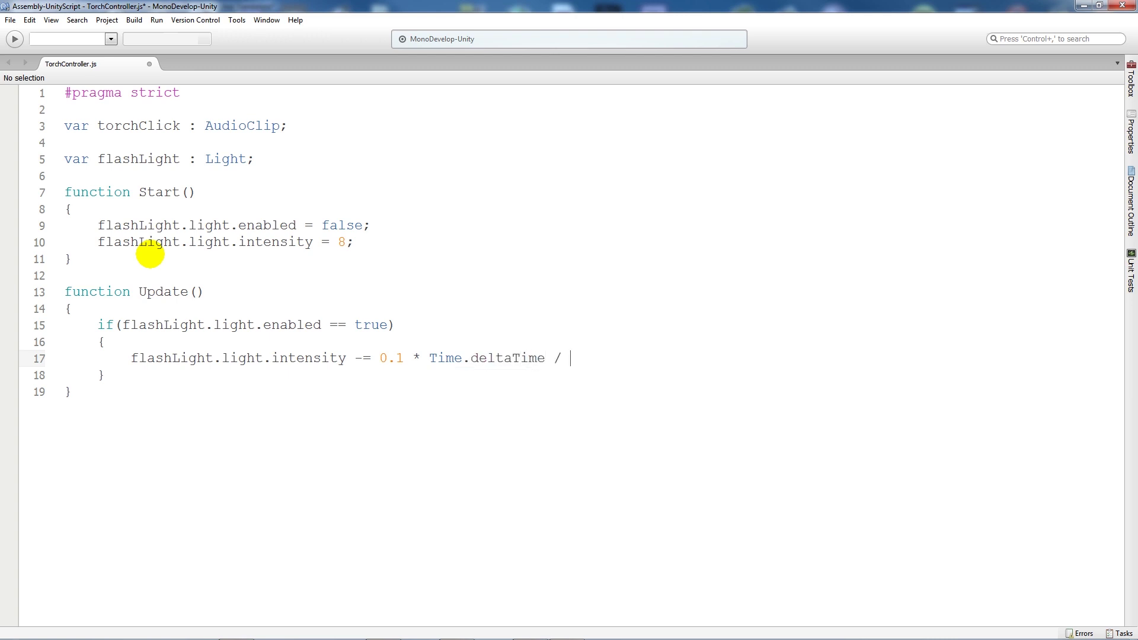
type("5;")
key("Return")
type("D")
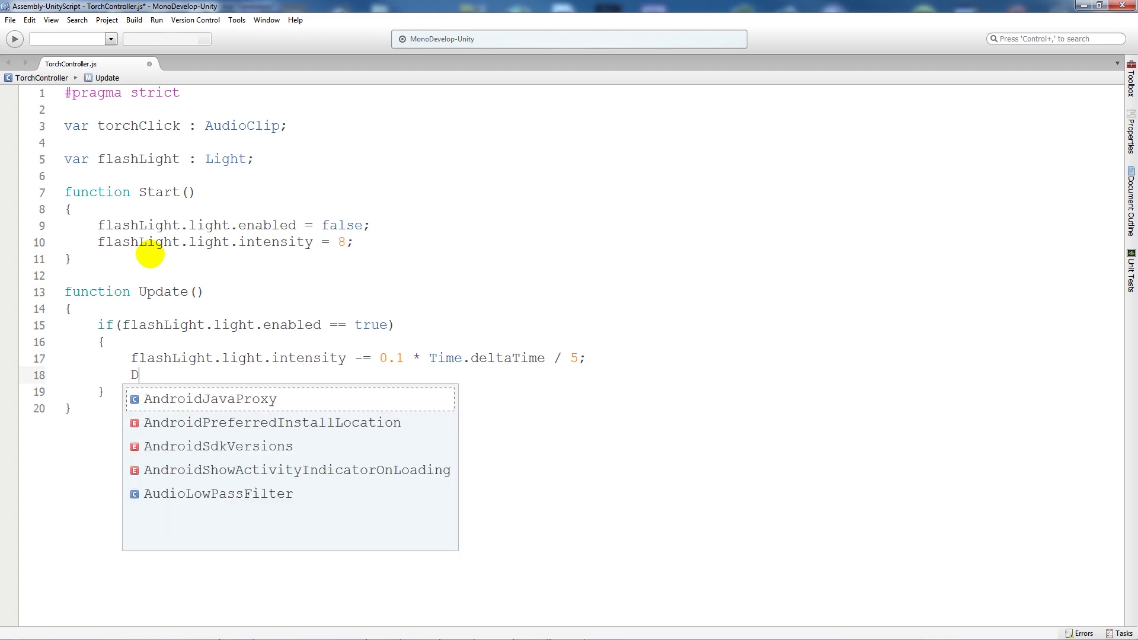
type("ebug.Log(")
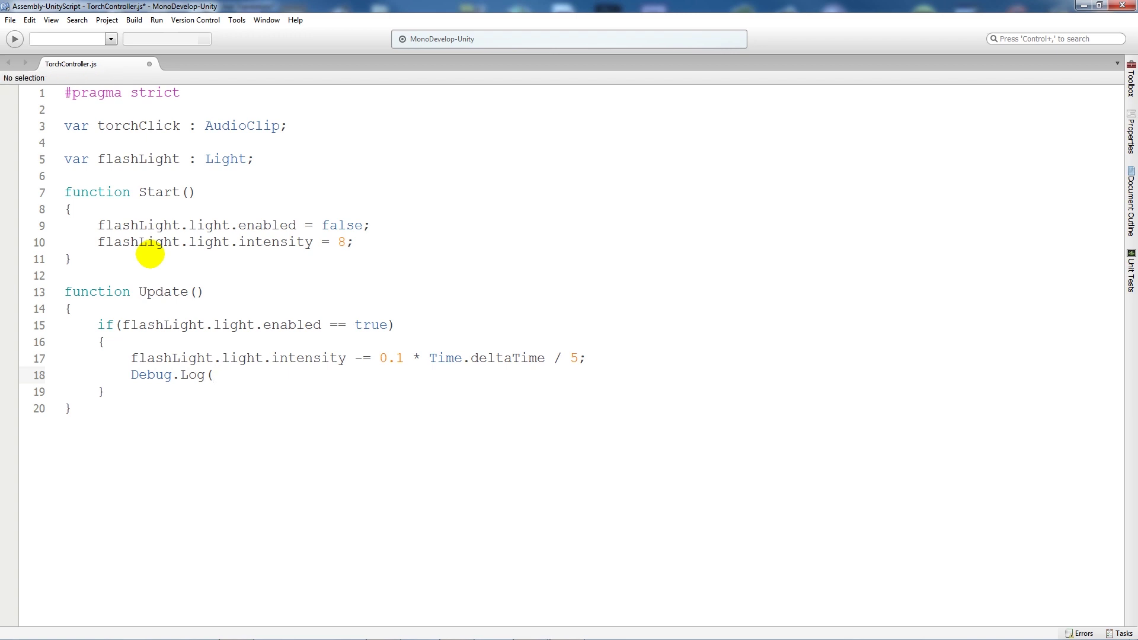
type("flashlig")
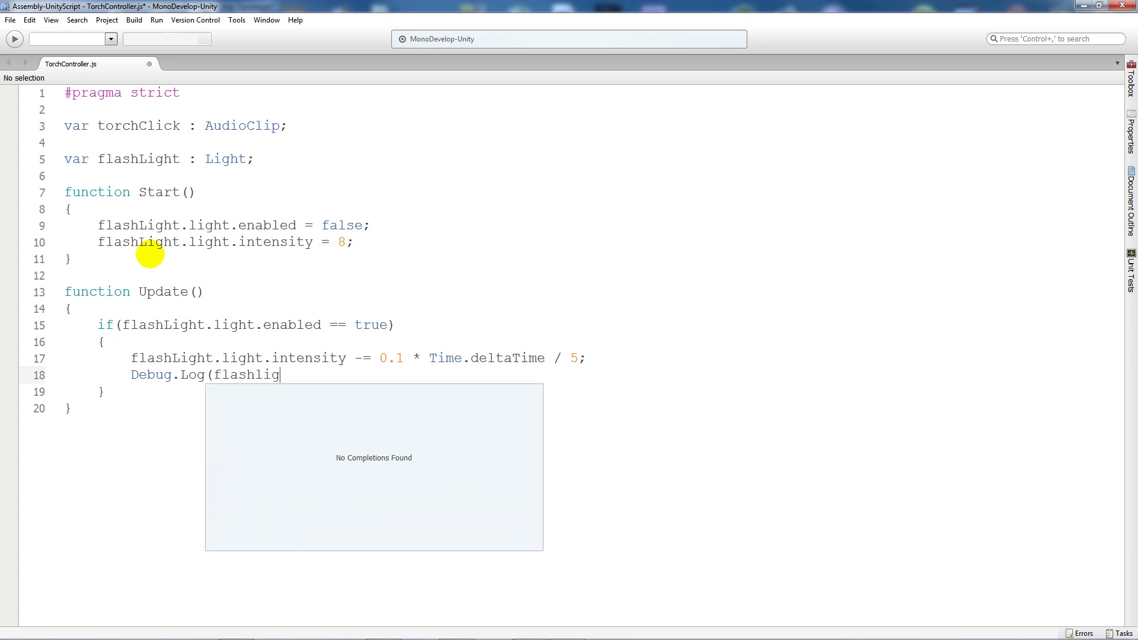
Log the value each frame with Debug.Log(flashLight.light.intensity);.
key("BackSpace")
key("BackSpace")
key("BackSpace")
type("Light.")
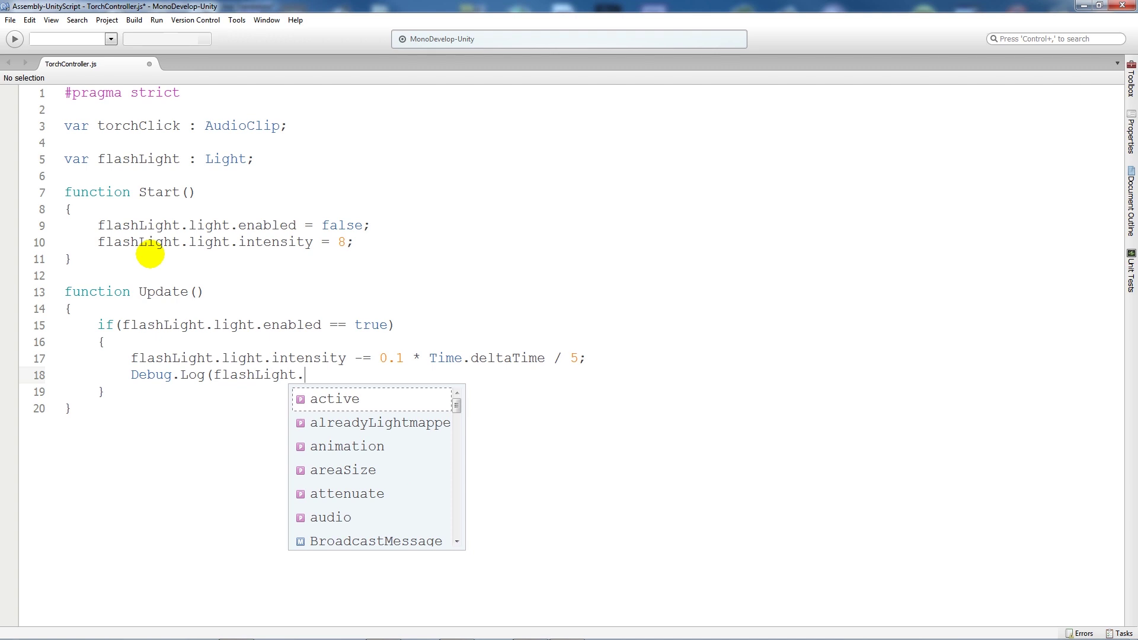
type("l")
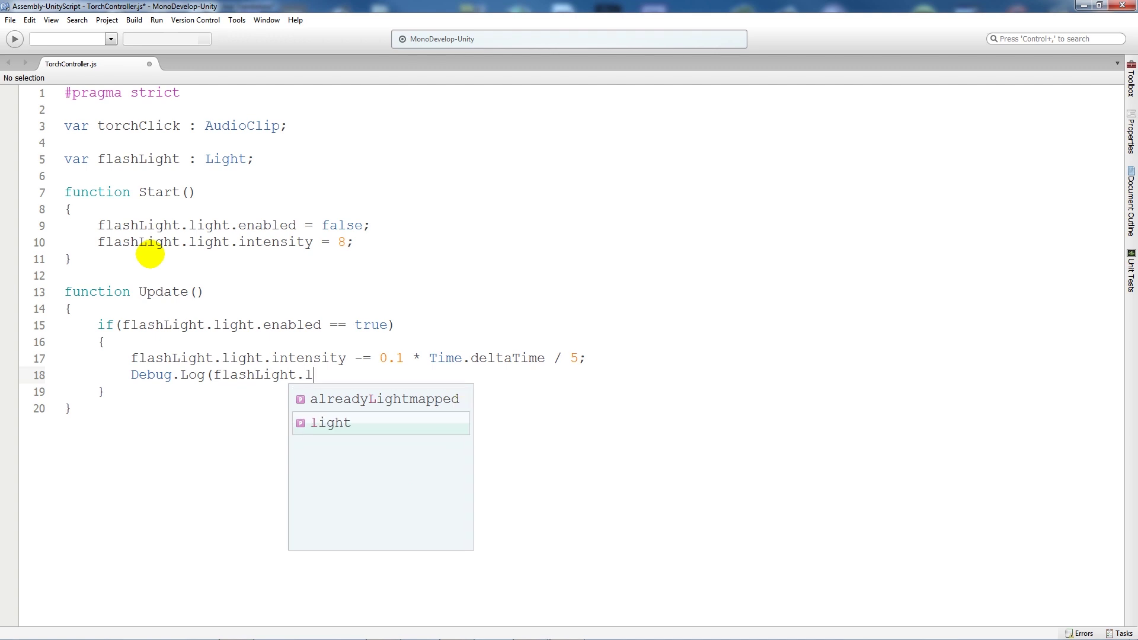
type("ight.int")
key("Return")
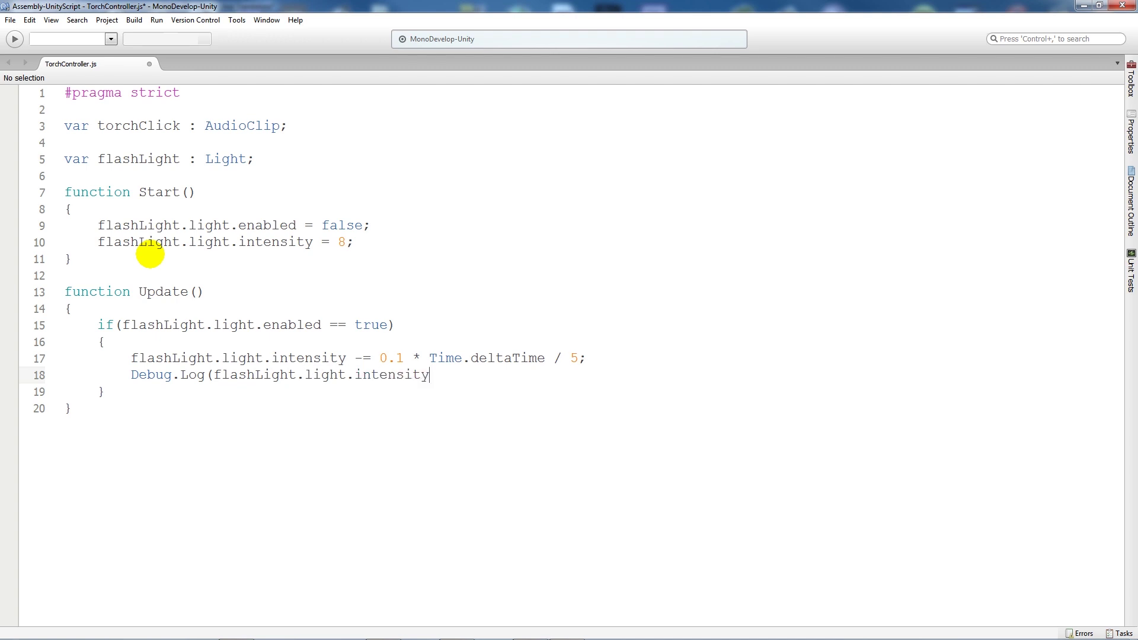
type(")")
type(";")
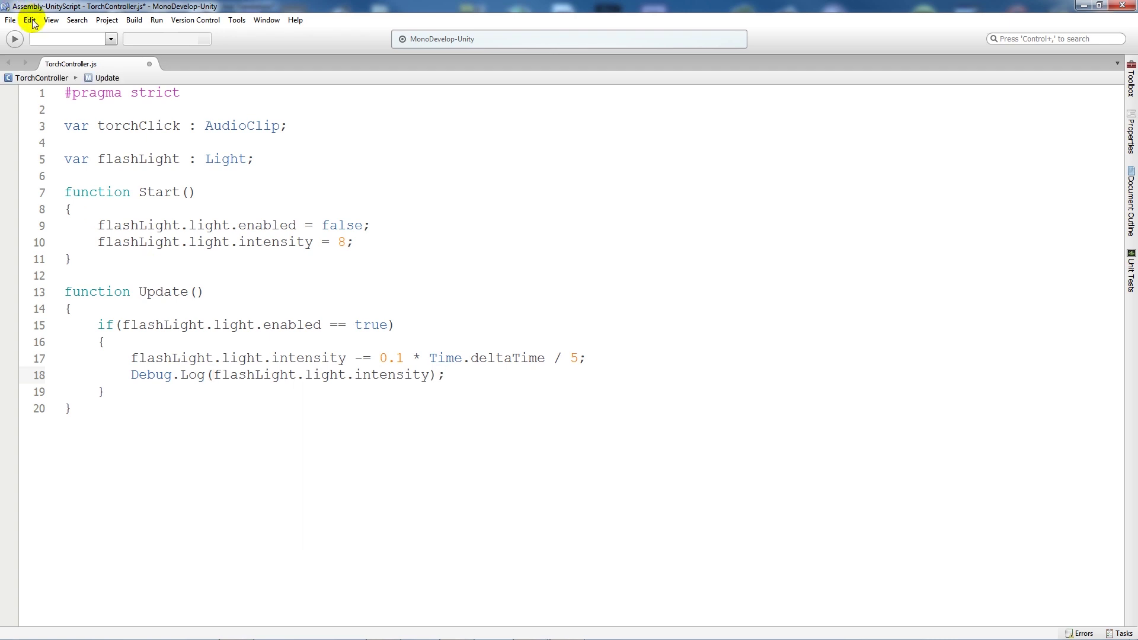
Save, briefly try '* 10' on the drain line, then settle back on '/ 5'.
key("ctrl+s")
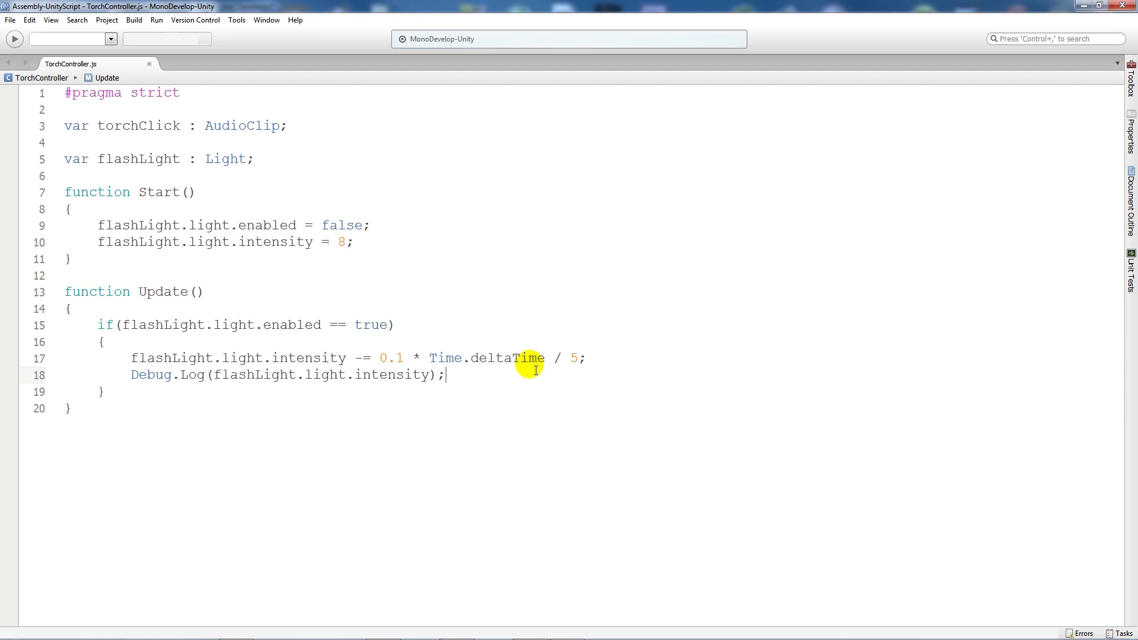
left_click_drag(552, 359, 582, 359)
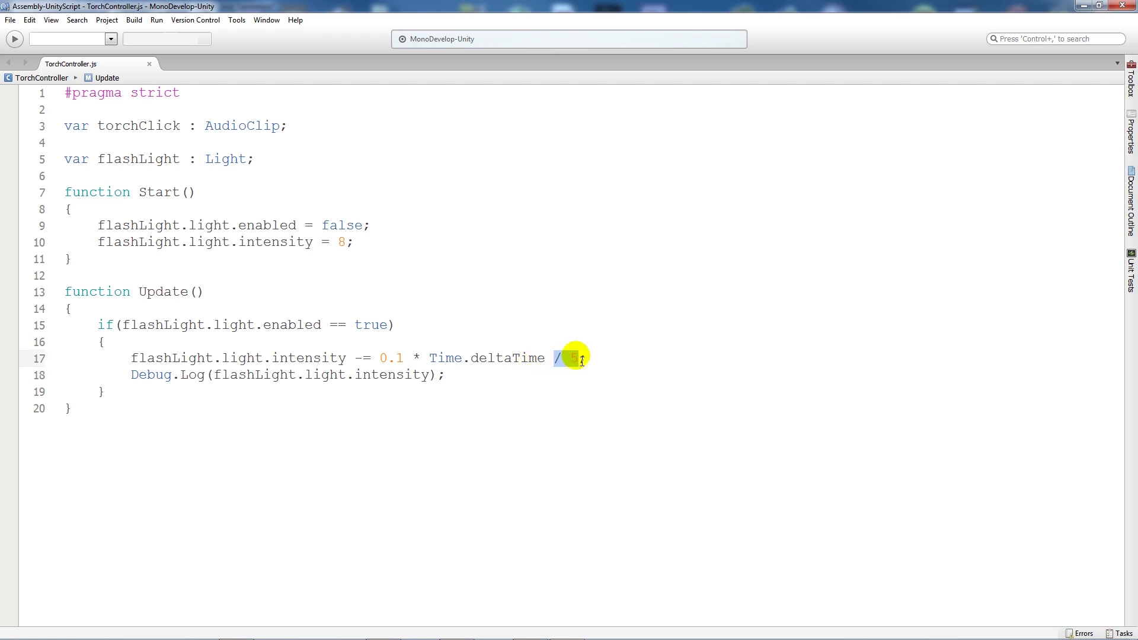
key("BackSpace")
key("BackSpace")
type("* ")
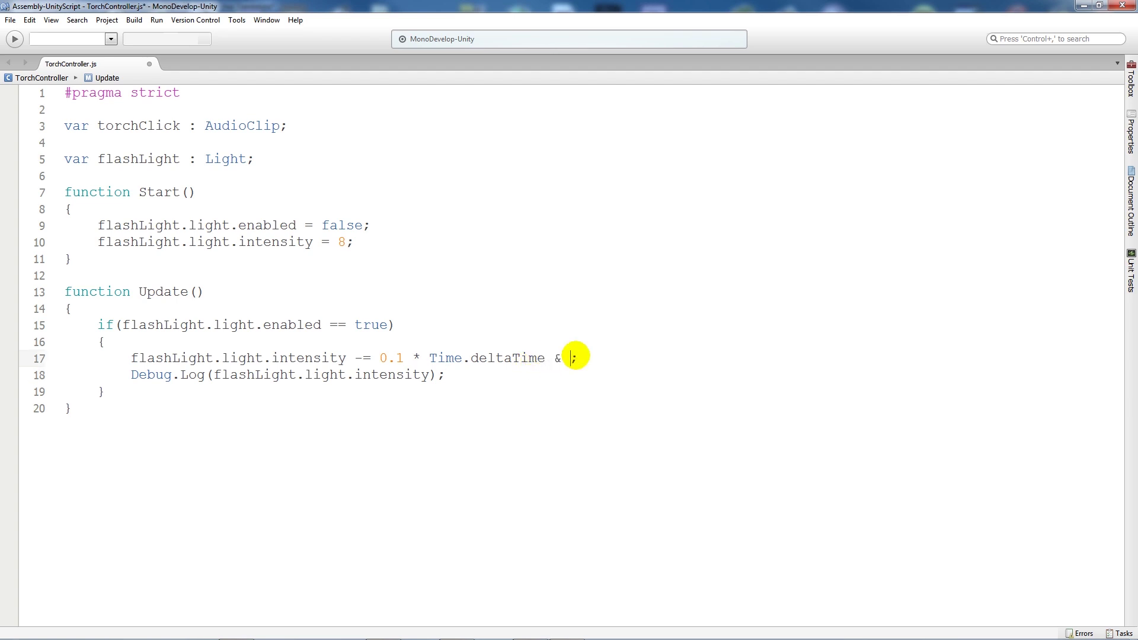
type("10")
key("BackSpace")
key("BackSpace")
key("BackSpace")
key("BackSpace")
type("/ 5")
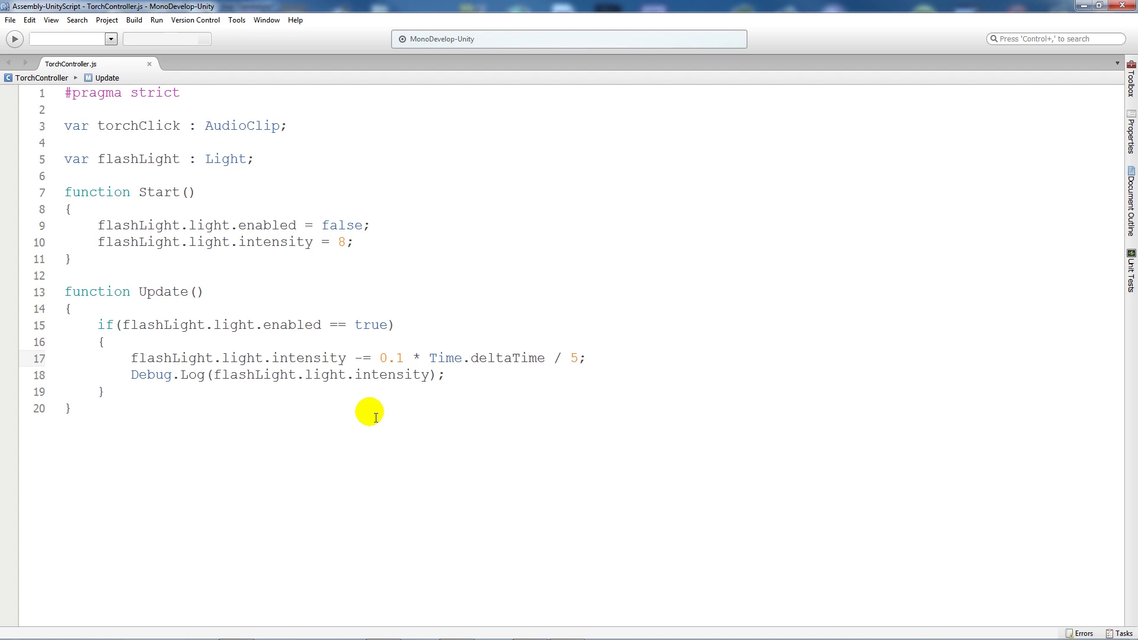
left_click(146, 392)
Add an 'if (Input.GetKeyDown("f"))' check with an empty braced body below the drain block.
key("Return")
key("Return")
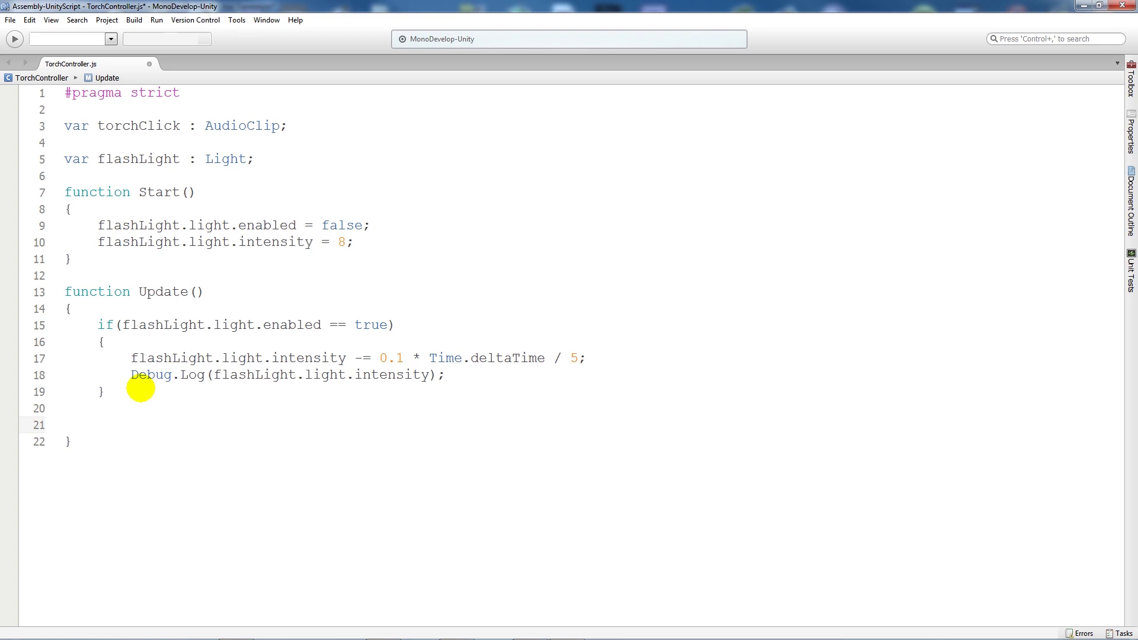
type("if(")
type("Input.")
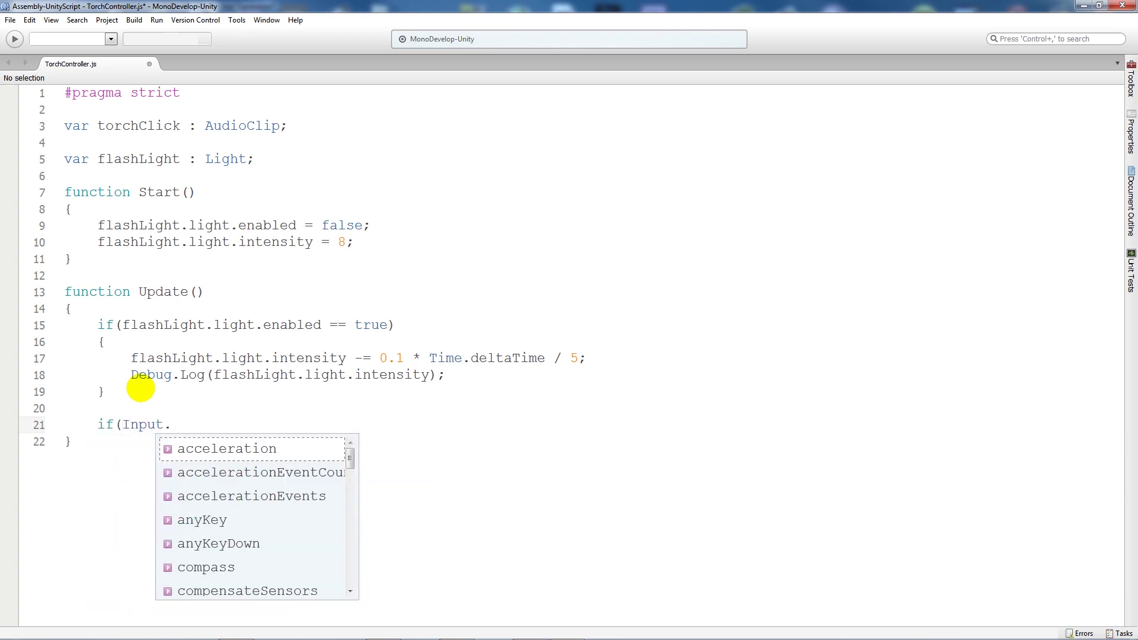
type("getk")
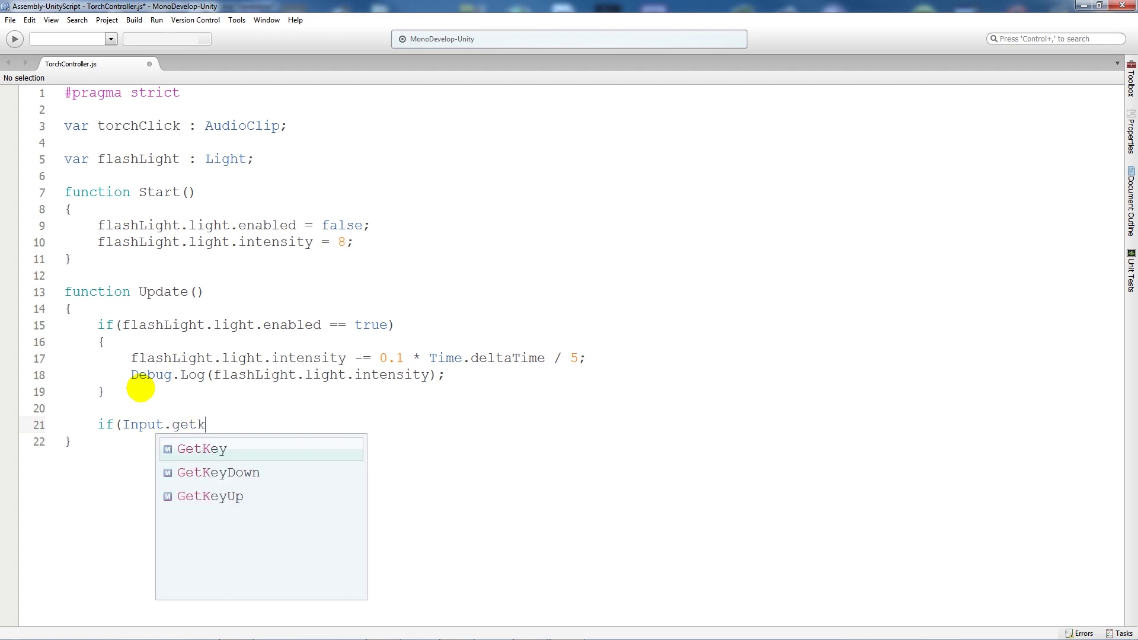
key("Down")
key("Return")
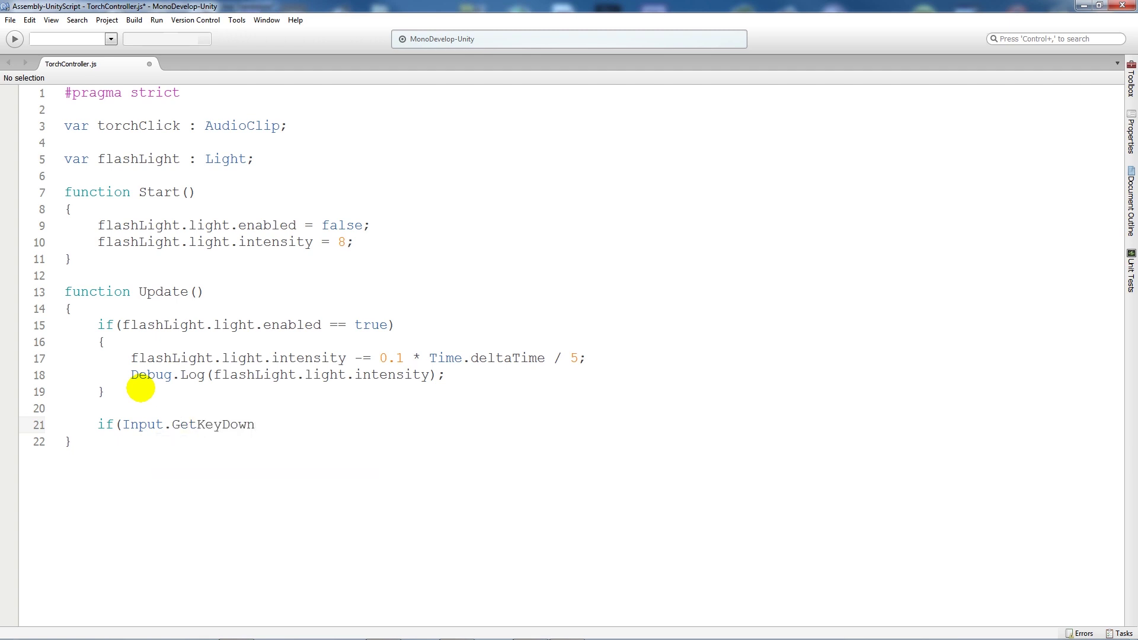
type("(\"")
key("BackSpace")
type("\"\"")
type("f\"")
type("))")
key("Return")
type("{")
key("Return")
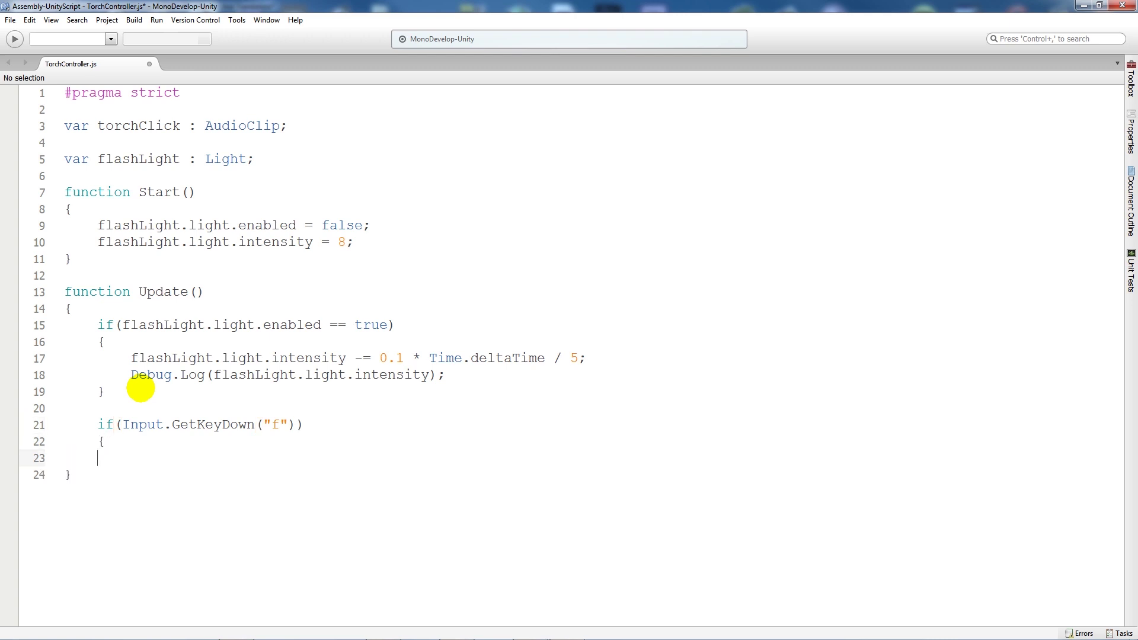
type("}")
key("Left")
key("Return")
type("audio")
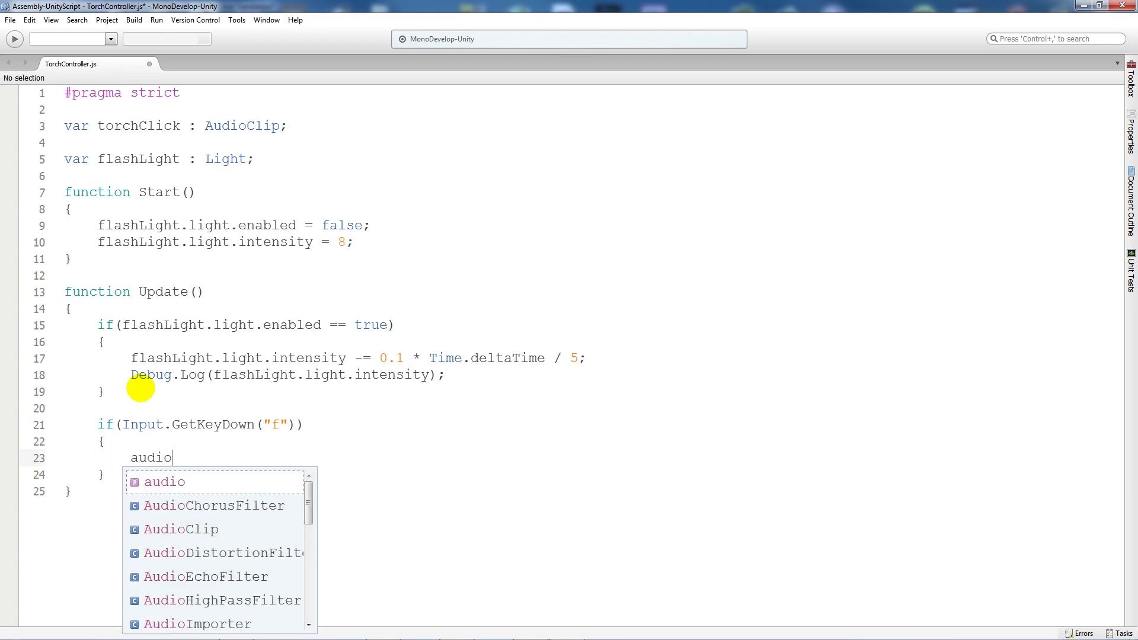
type(".PlayOn")
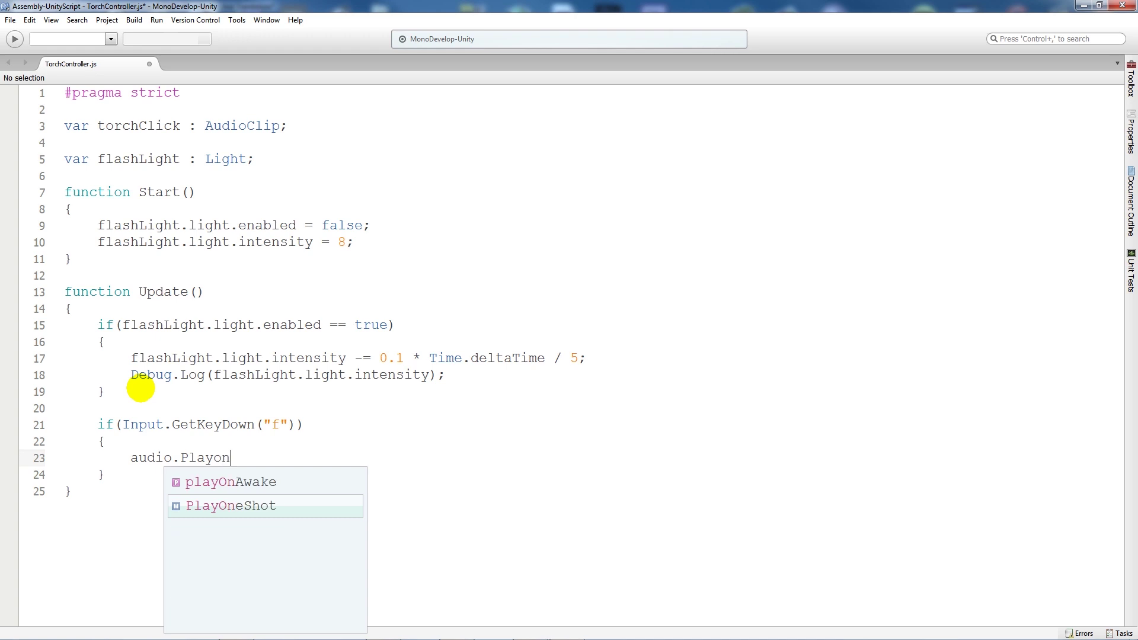
Play the click sound inside it with audio.PlayOneShot(torchClick);.
key("Return")
type("(")
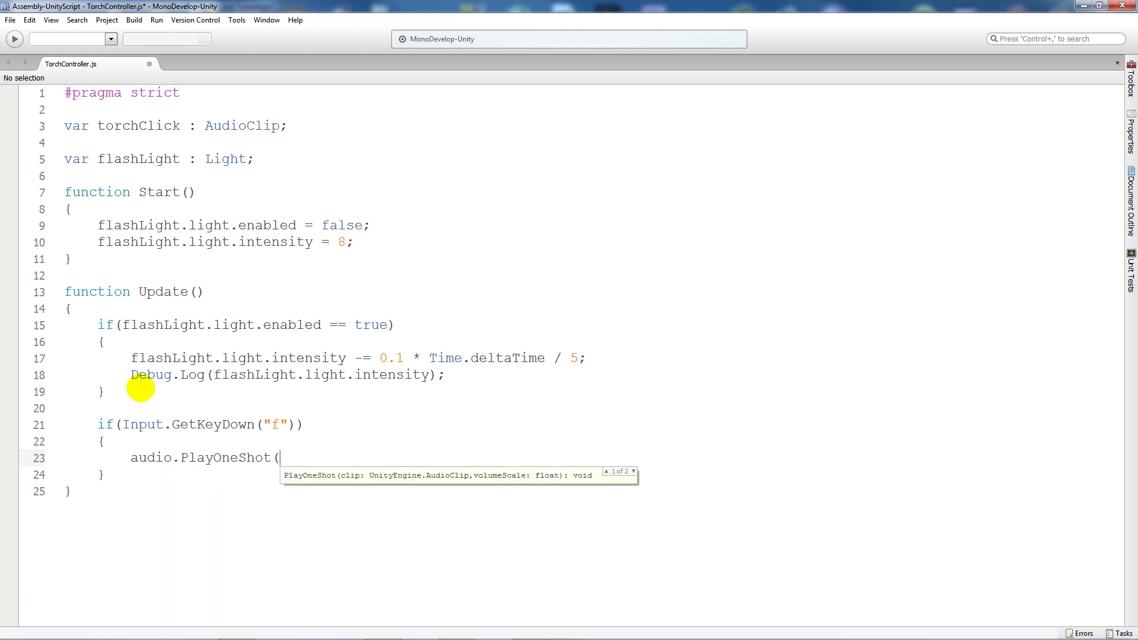
type("T")
key("BackSpace")
type("torch")
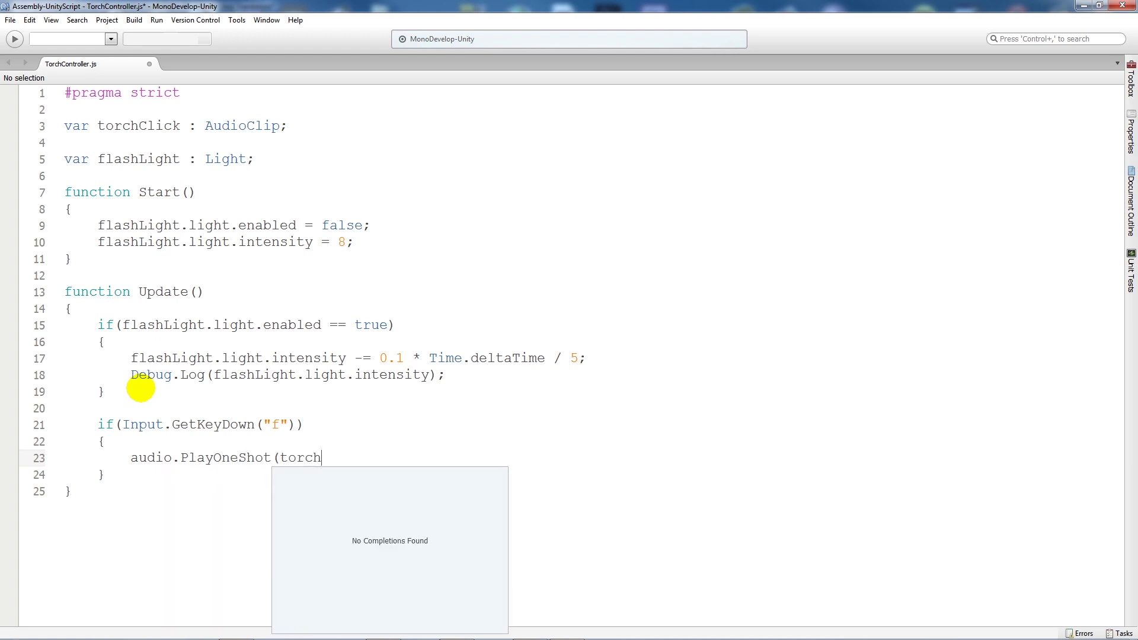
type("Click);")
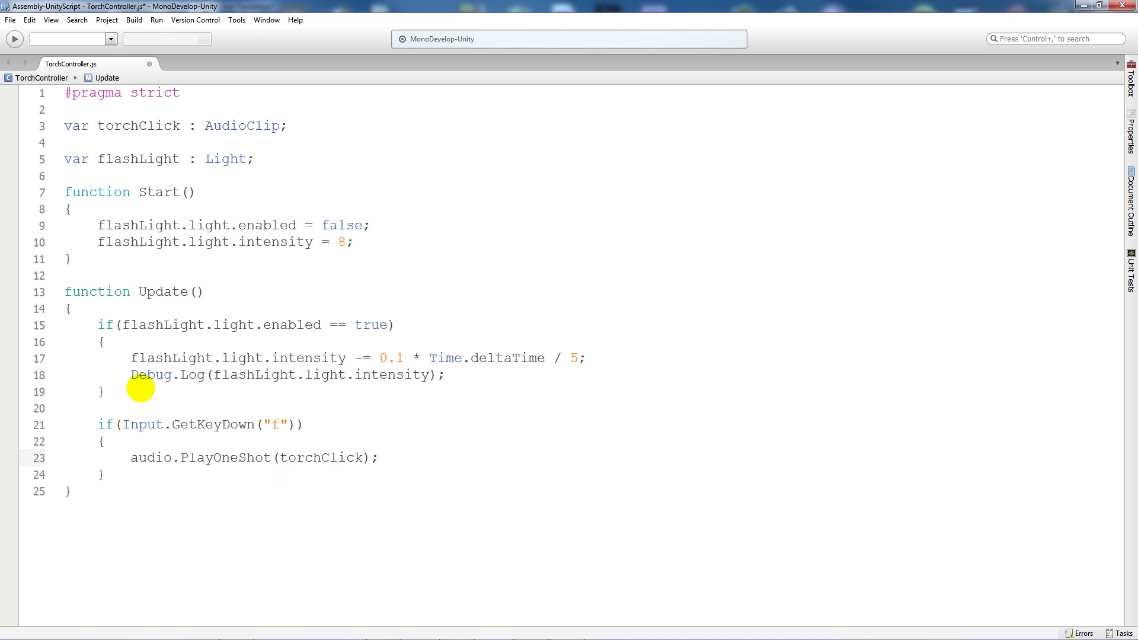
Add the nested condition if(flashLight.light.enabled == false) below the PlayOneShot line.
key("Return")
key("Return")
type("if(f")
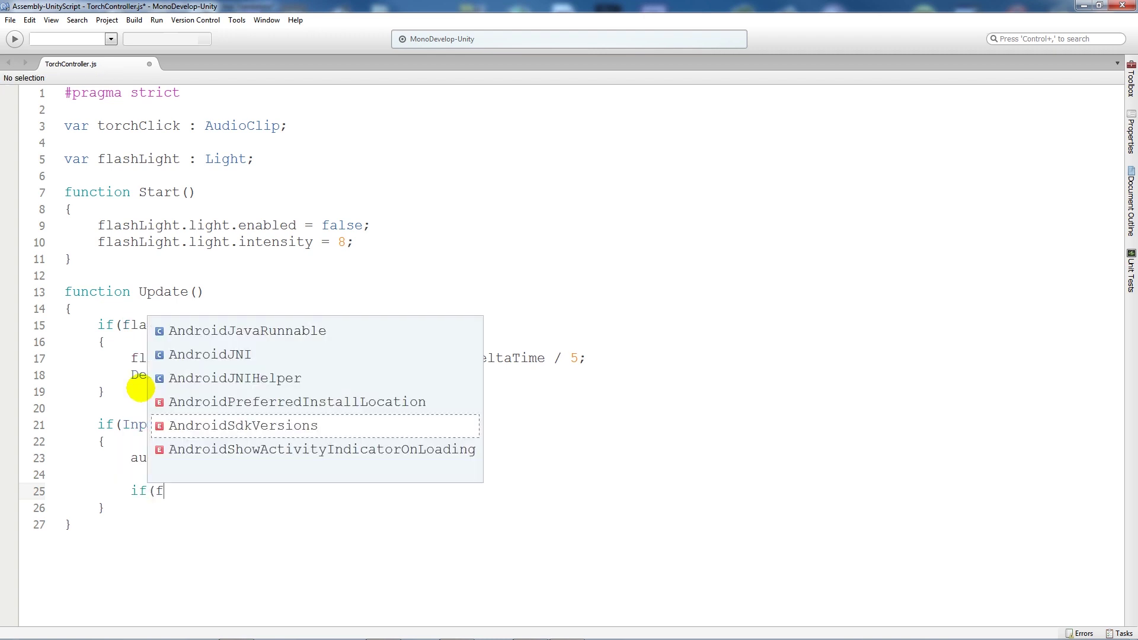
type("lashLight")
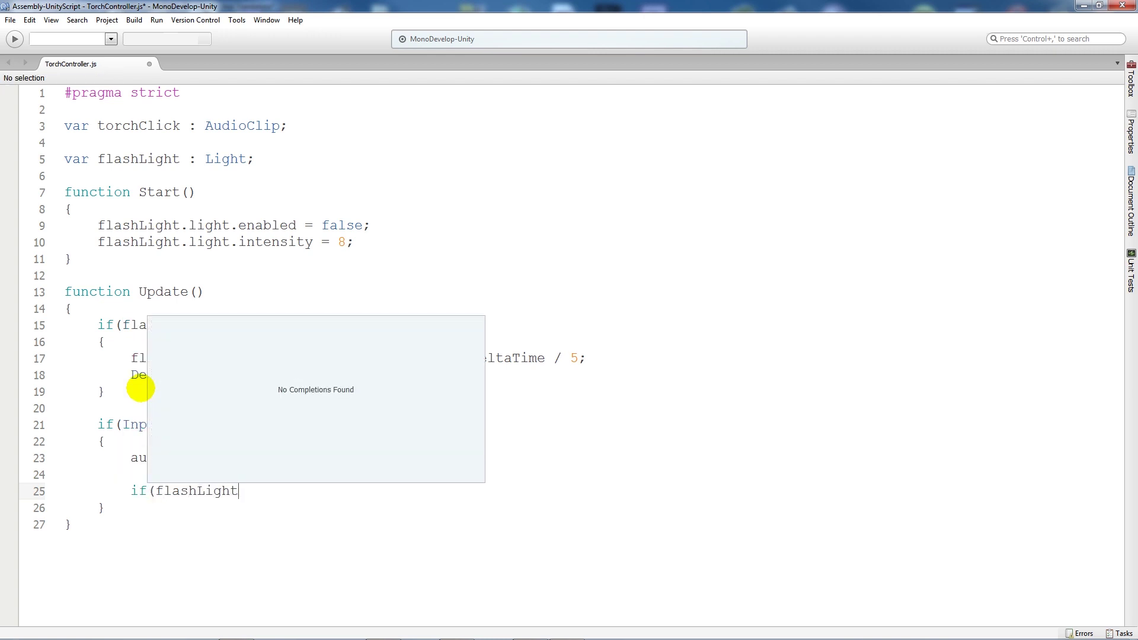
type(".active.")
key("BackSpace")
key("BackSpace")
key("BackSpace")
type("light.enable")
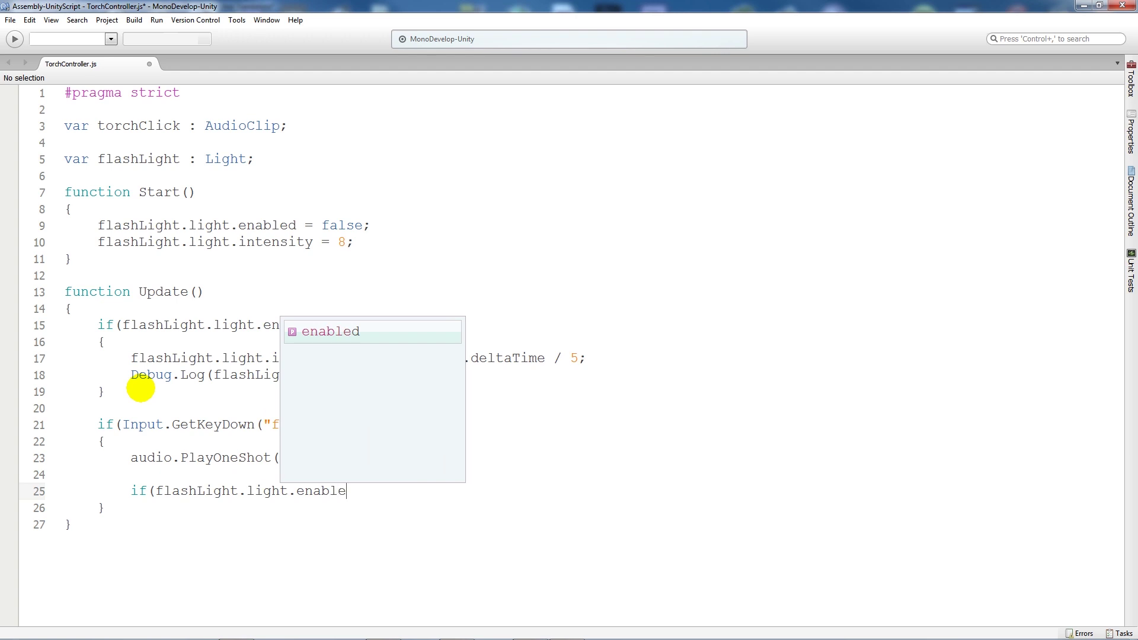
type("d == ")
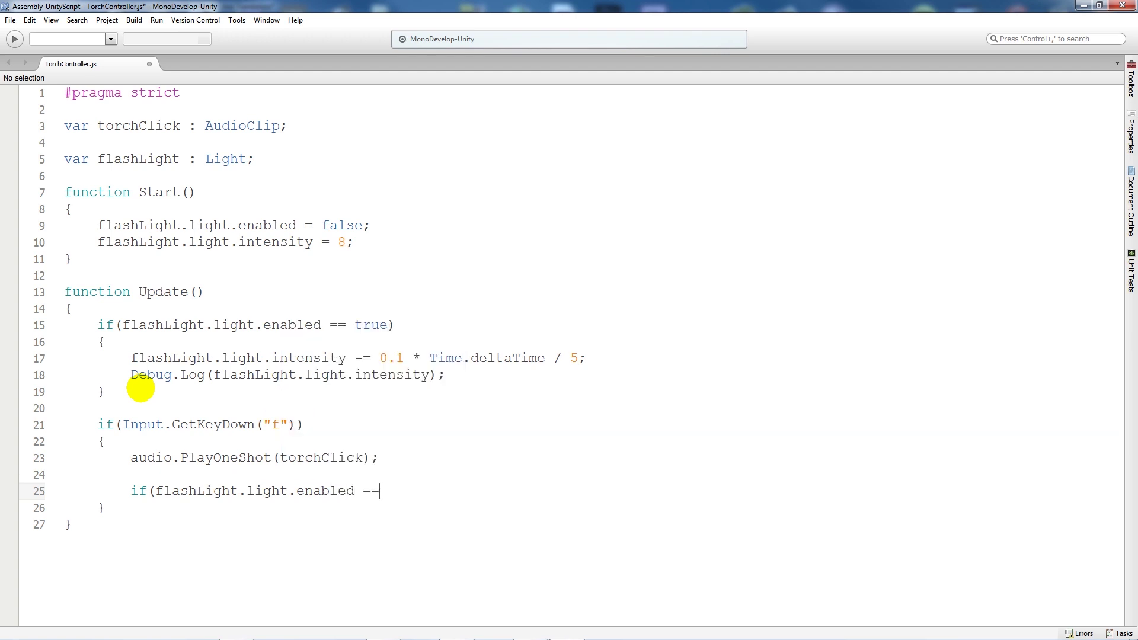
type("false);")
key("BackSpace")
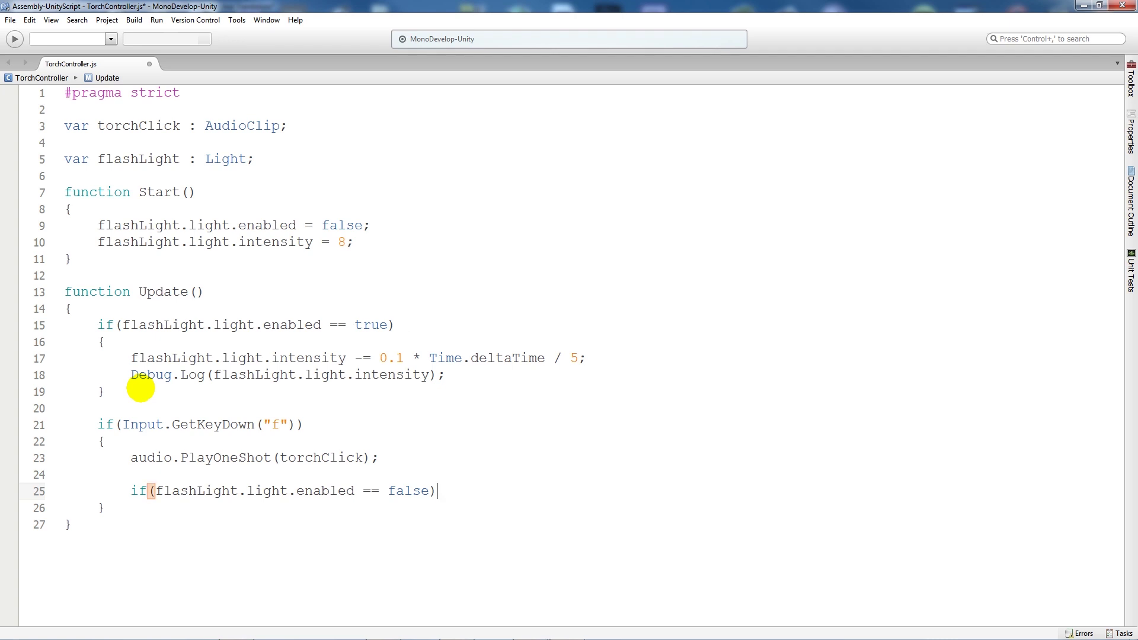
Give the condition a body that sets flashLight.light.enabled to true, leaving a blank line after.
key("Return")
type("{")
key("Return")
type("}")
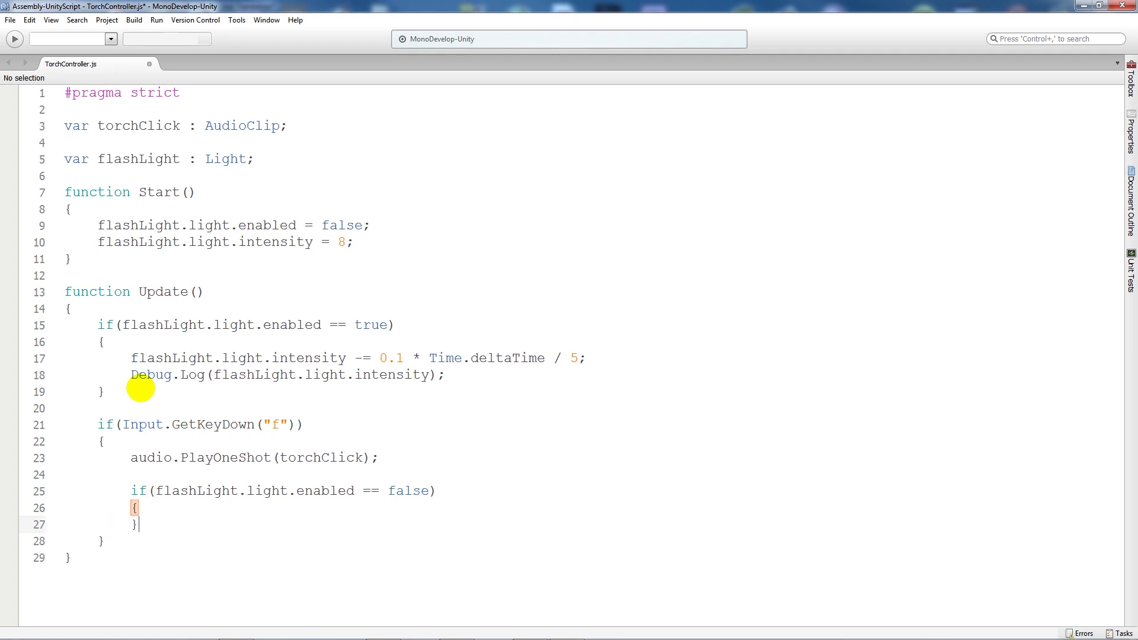
key("Left")
key("Return")
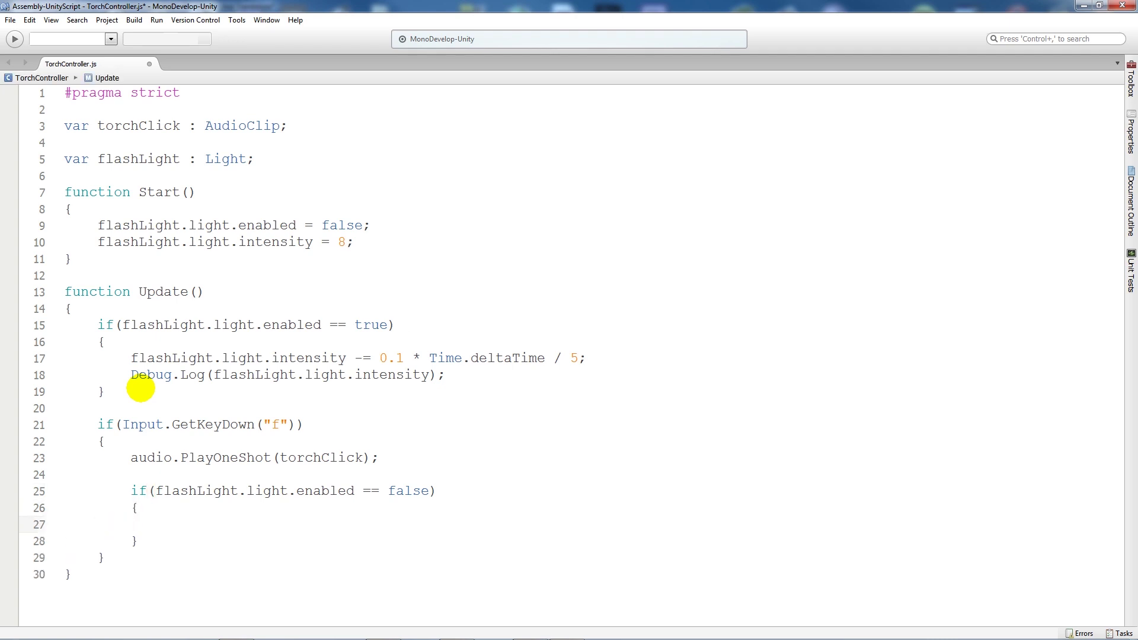
type("flash")
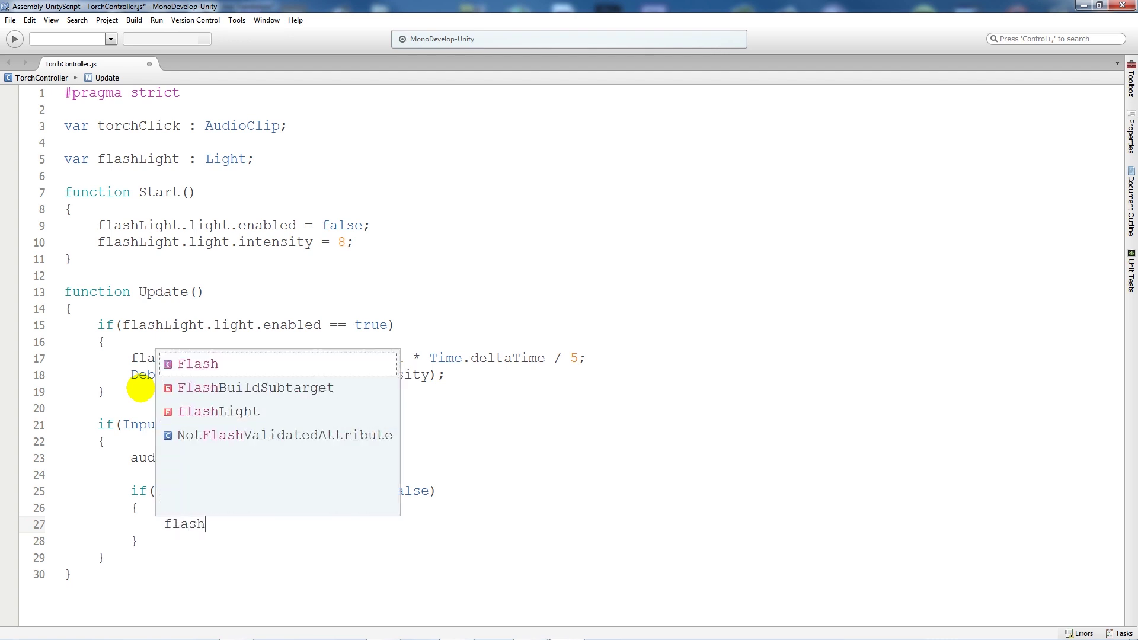
type("Light.light.enabled ")
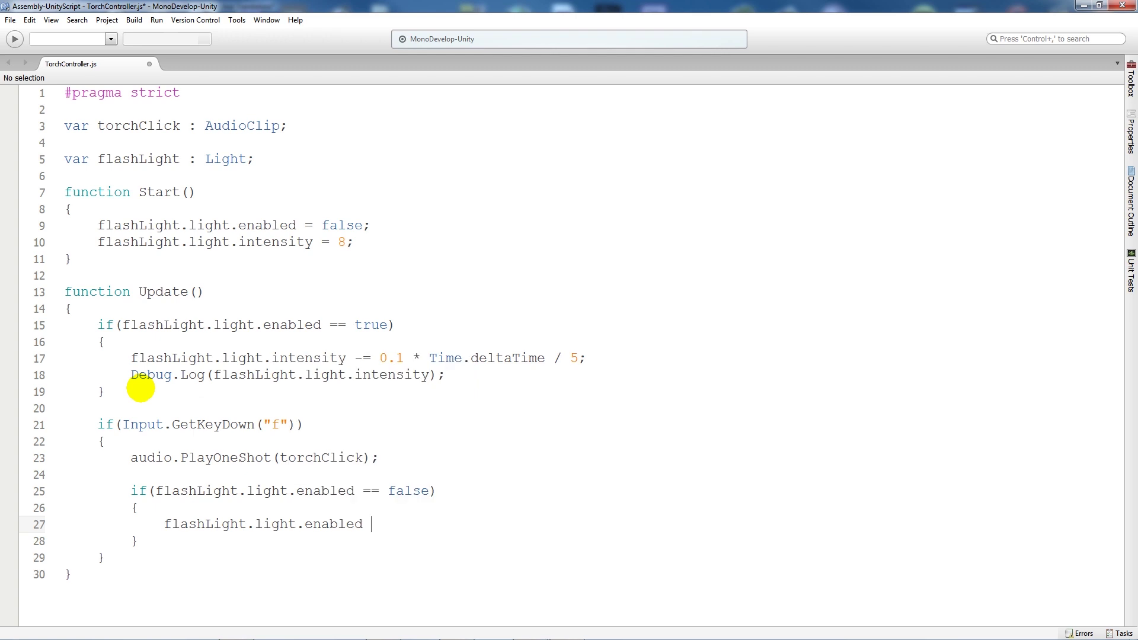
type("= true")
type(";")
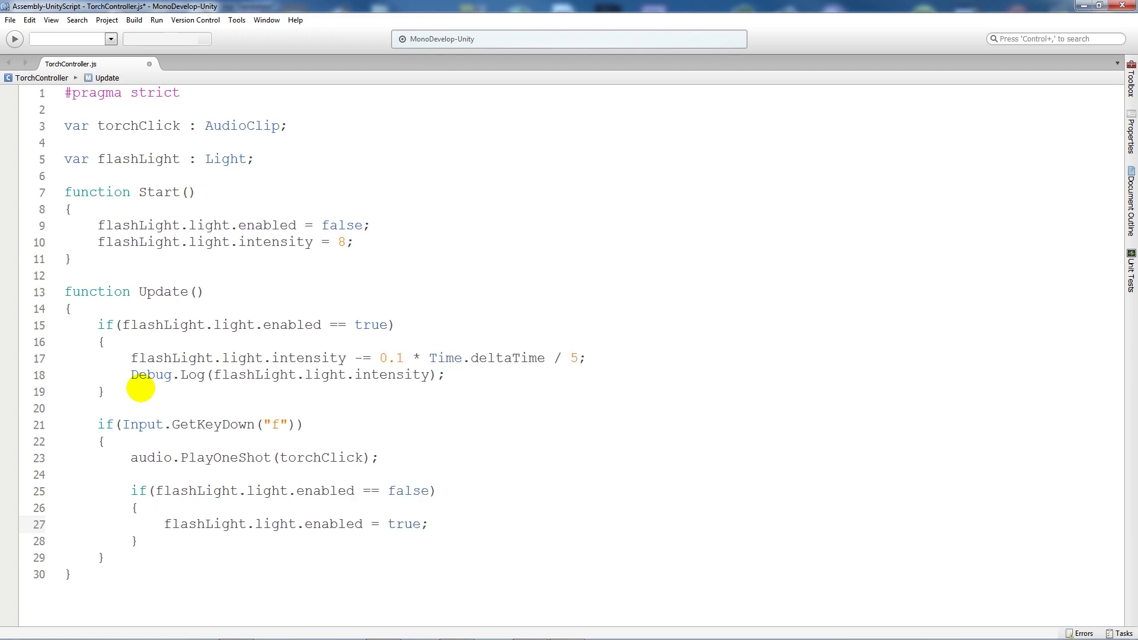
key("Down")
key("Return")
key("Return")
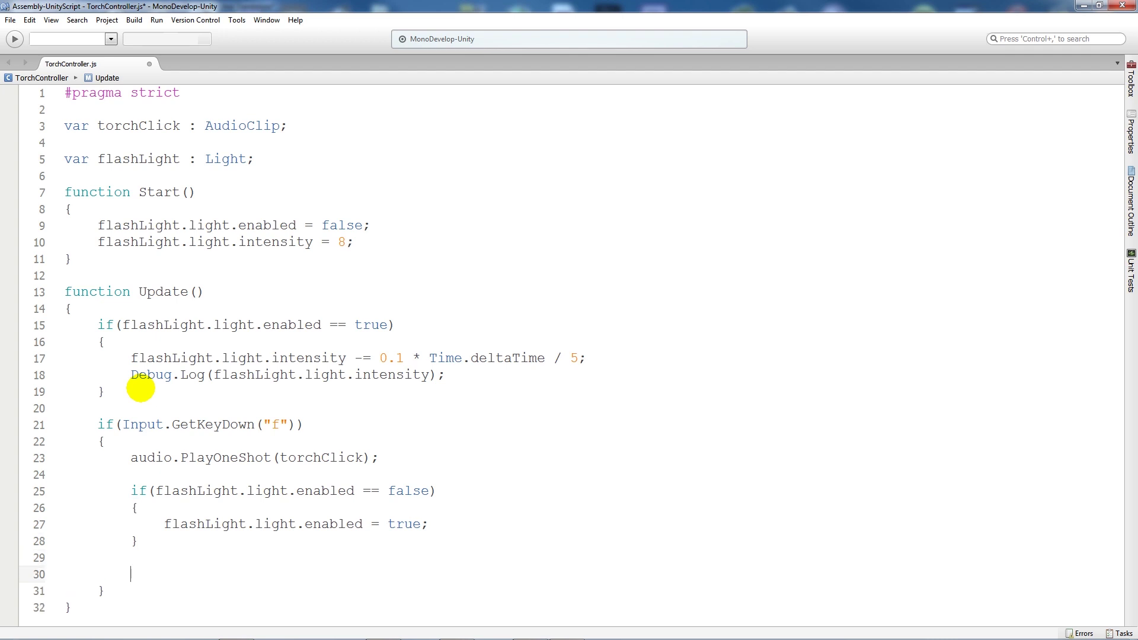
type("else")
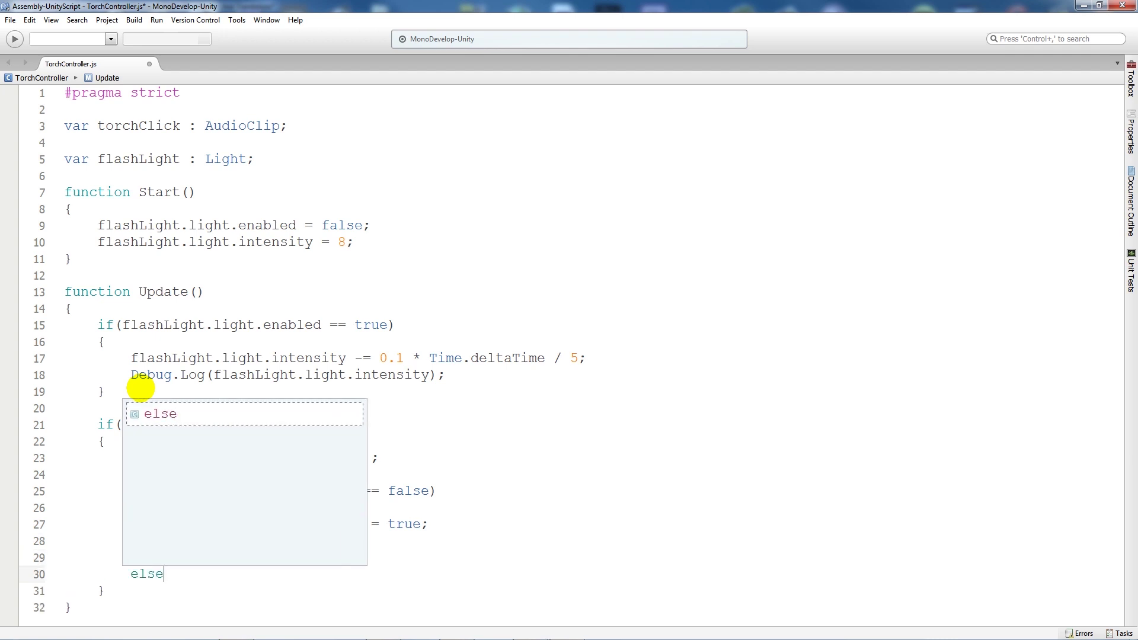
type("{")
Add an else branch with its braces laid out on their own lines.
key("Return")
type("}")
scroll(143, 389, "down", 1)
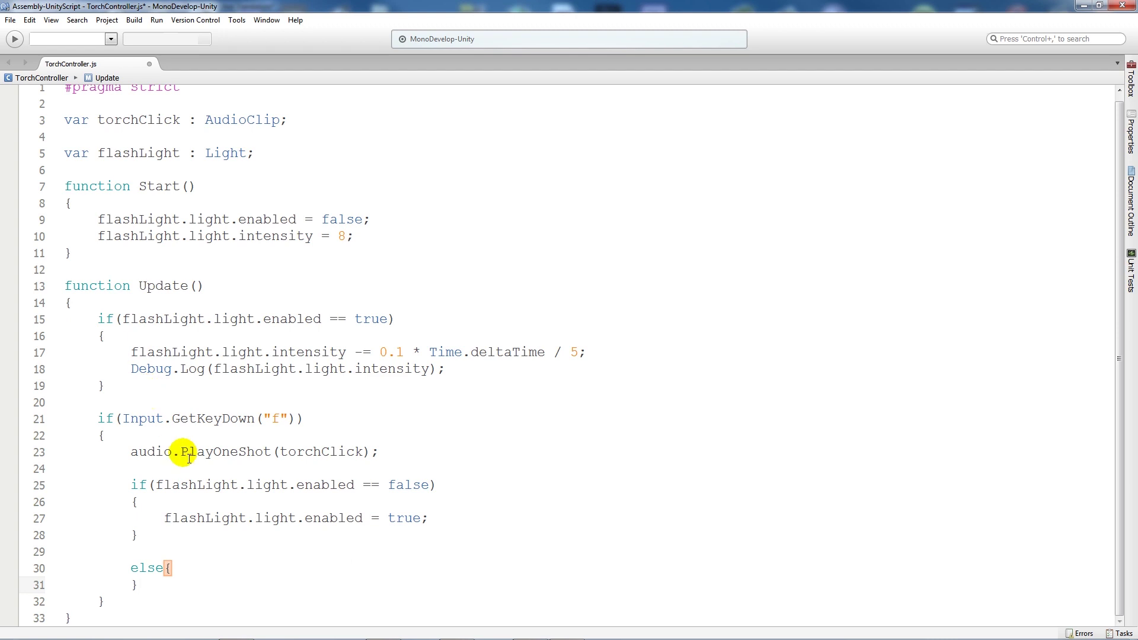
scroll(188, 453, "up", 1, "ctrl")
scroll(208, 452, "down", 2, "ctrl")
scroll(184, 453, "down", 1, "ctrl")
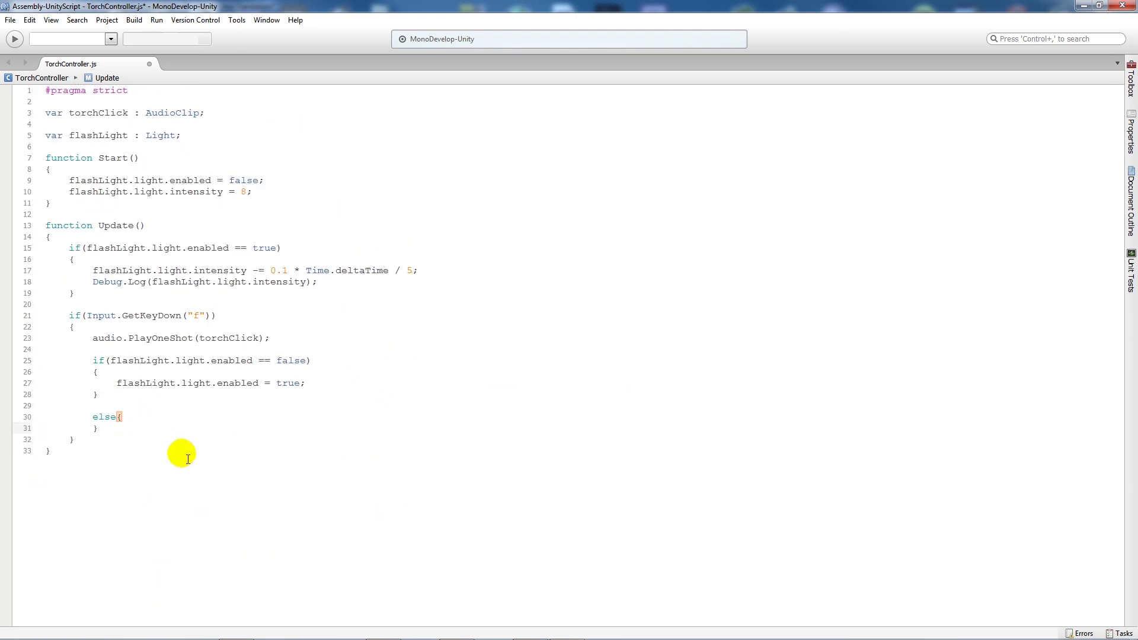
scroll(156, 434, "up", 1, "ctrl")
left_click(129, 452)
key("Return")
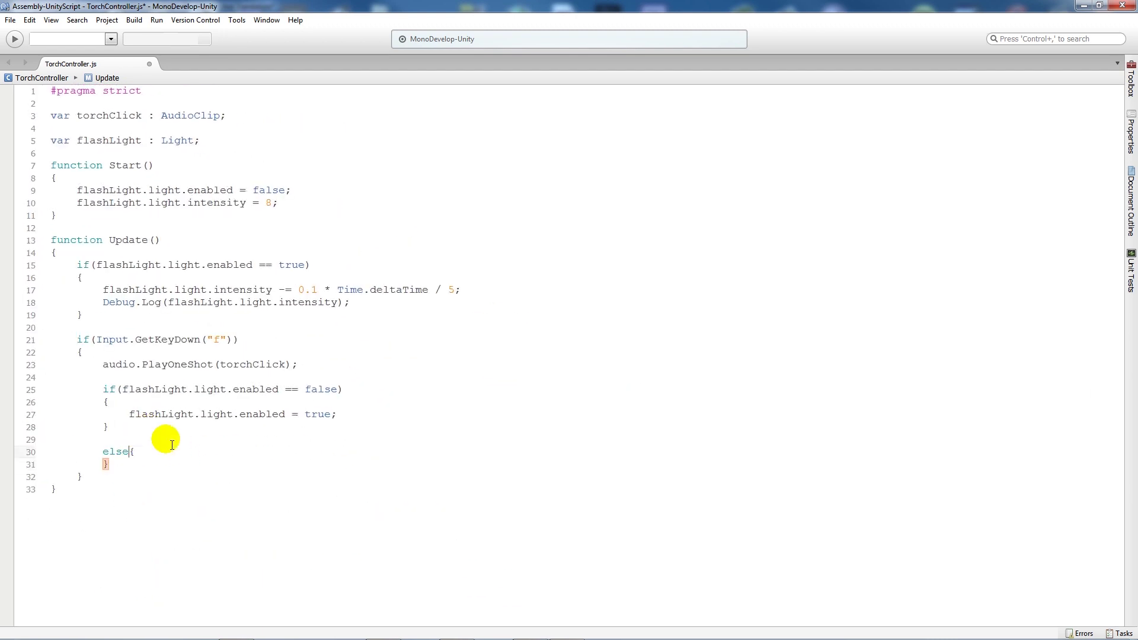
key("Return")
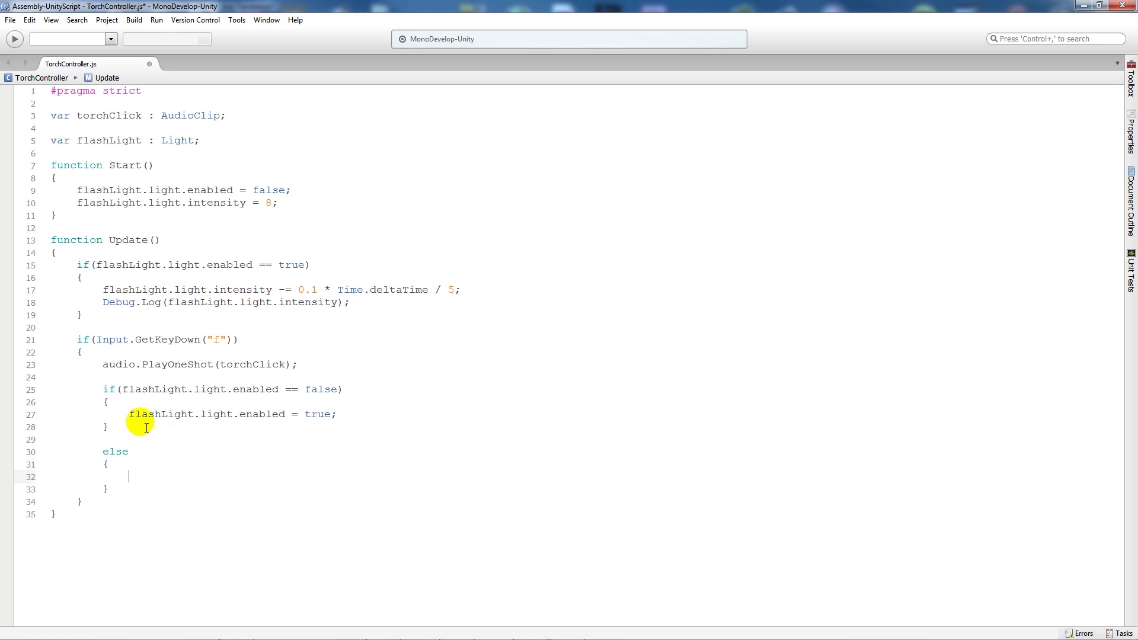
Reuse the enable statement in the else body and change it to flashLight.light.enabled = false.
left_click_drag(128, 415, 339, 423)
key("ctrl+c")
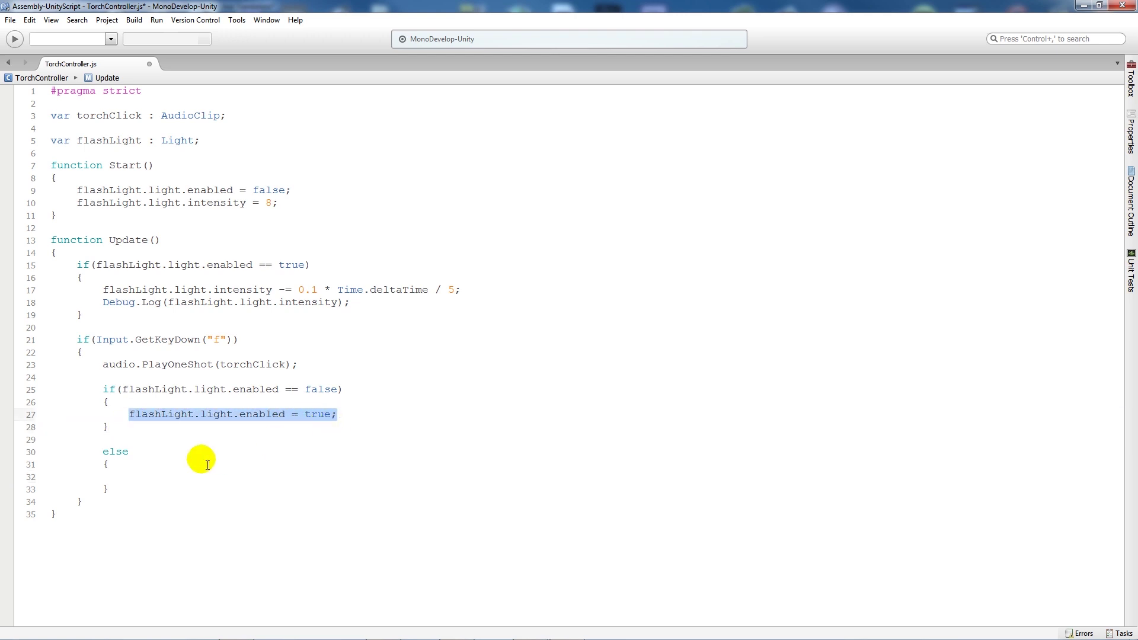
left_click(135, 476)
key("ctrl+v")
double_click(319, 476)
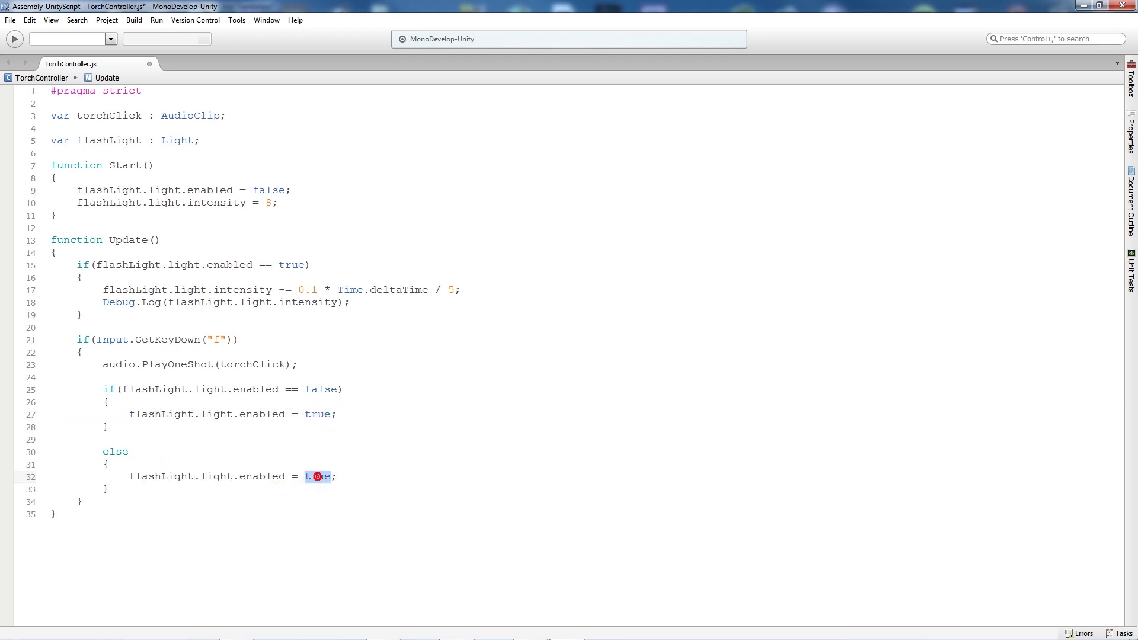
type("false")
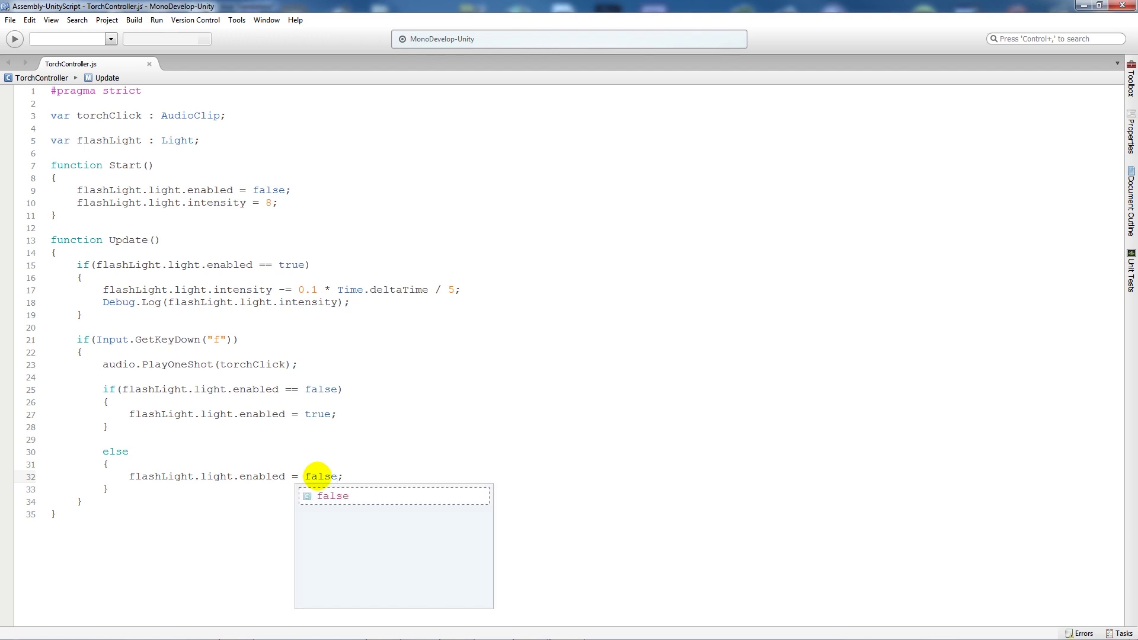
key("Escape")
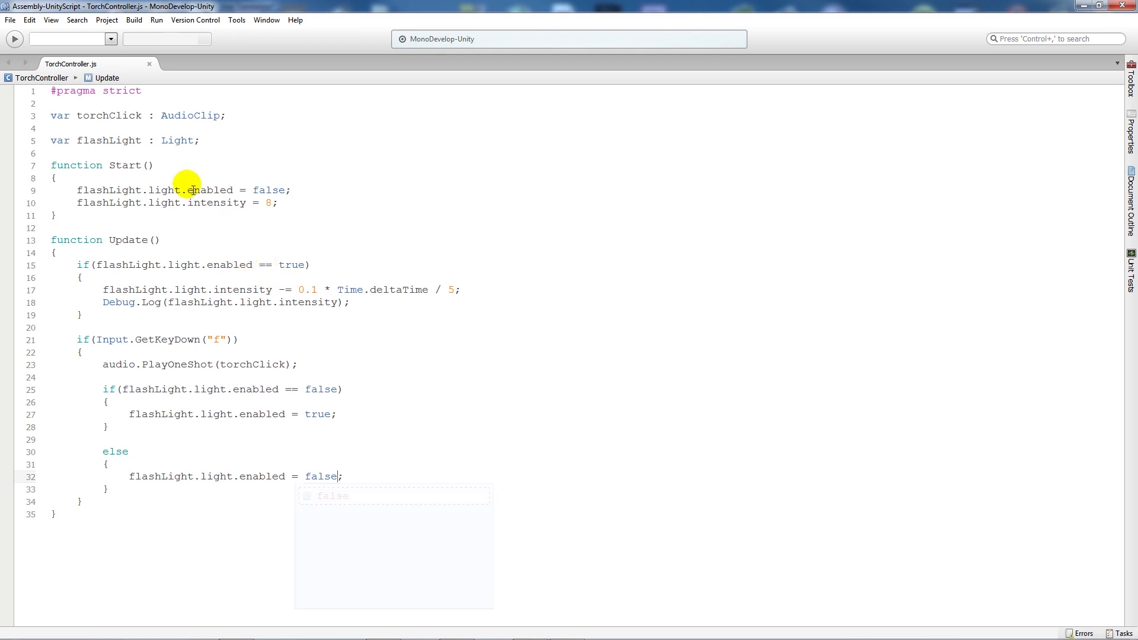
scroll(193, 189, "up", 2, "ctrl")
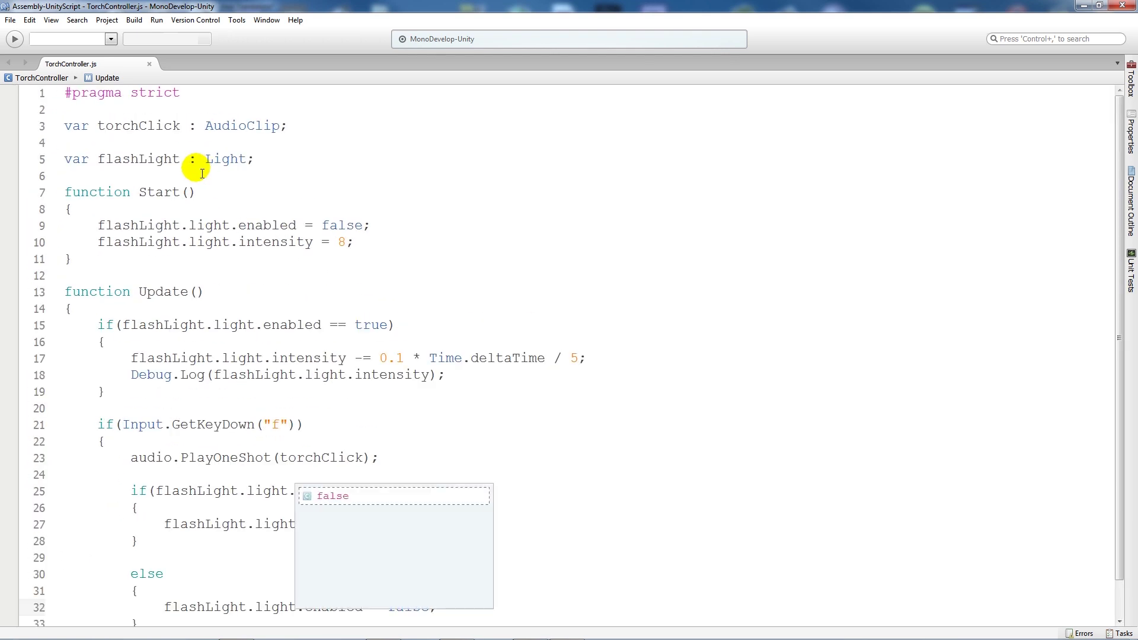
scroll(201, 171, "down", 1)
scroll(222, 204, "up", 1)
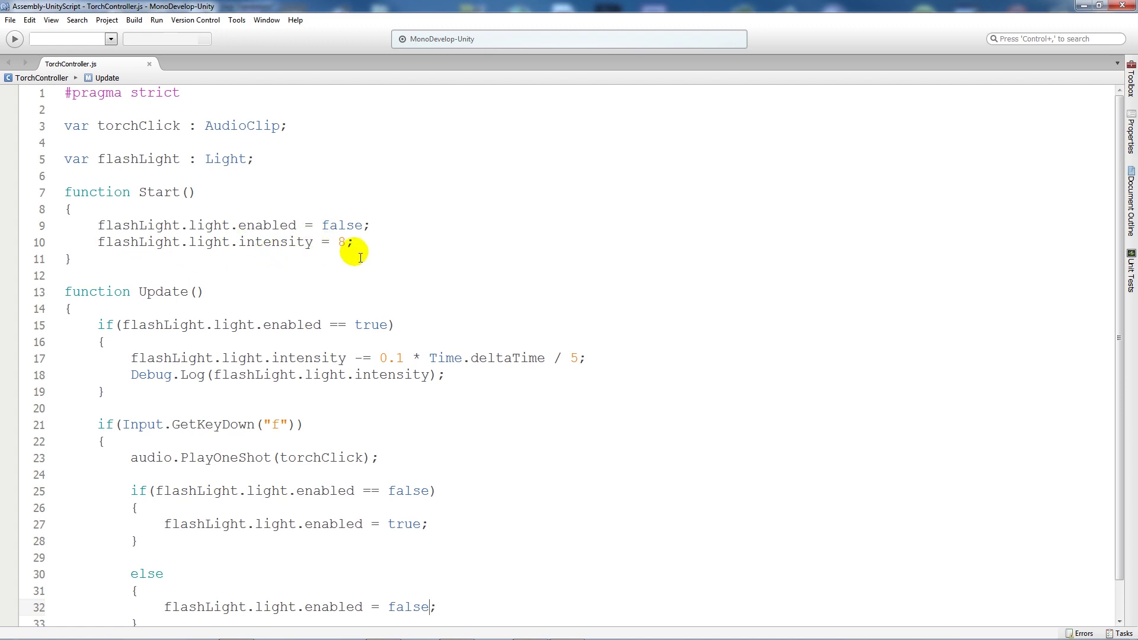
scroll(338, 258, "down", 1)
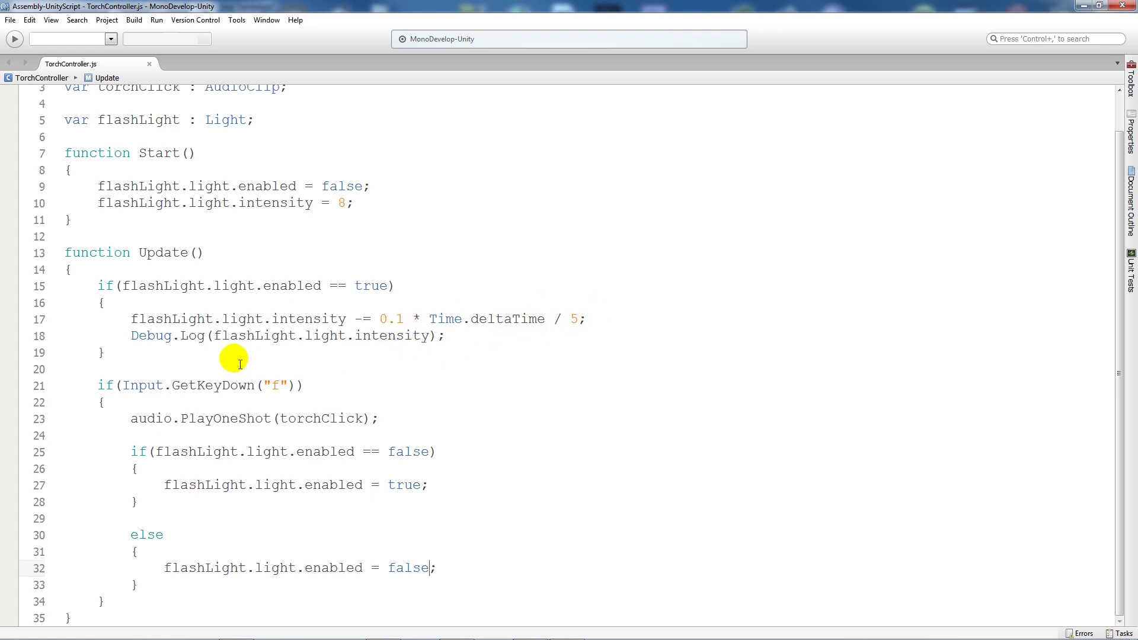
left_click(130, 337)
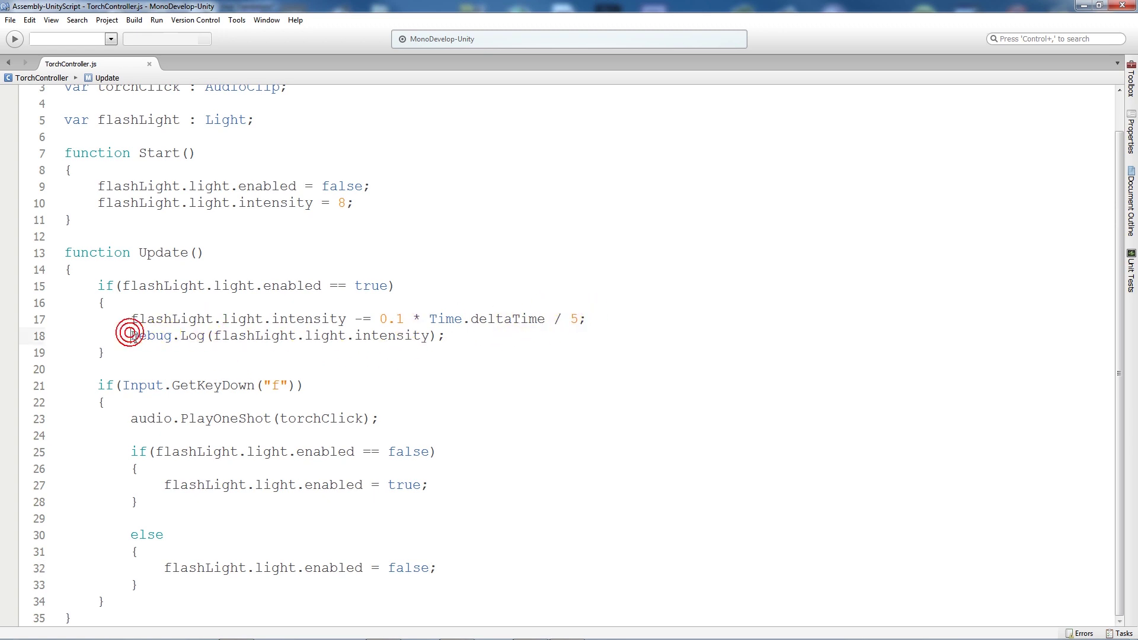
type("//")
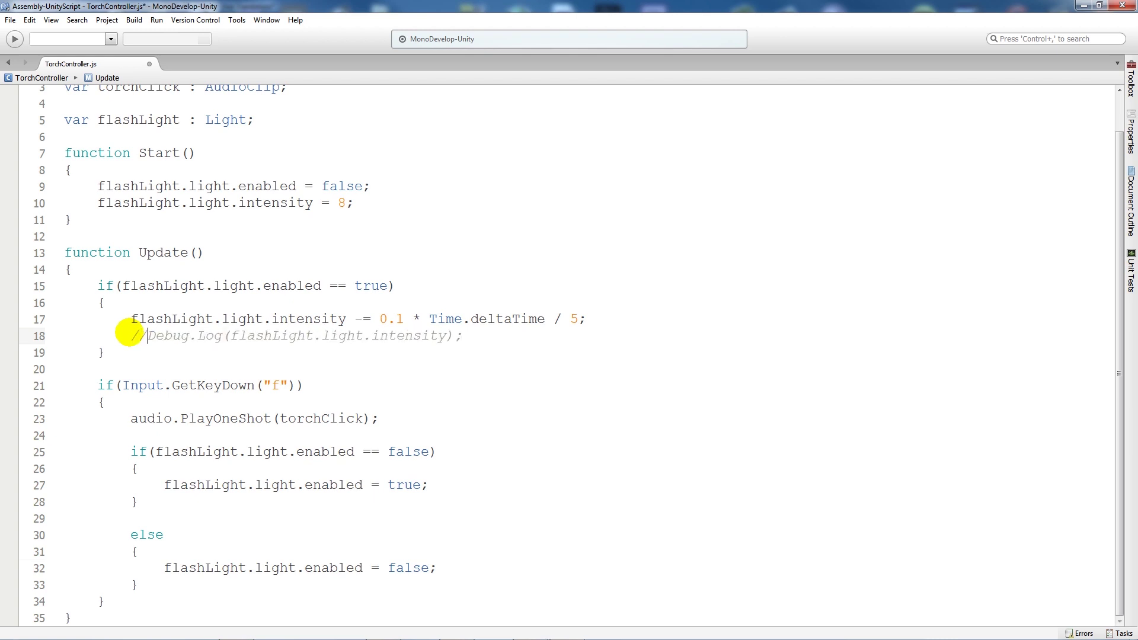
key("BackSpace")
key("BackSpace")
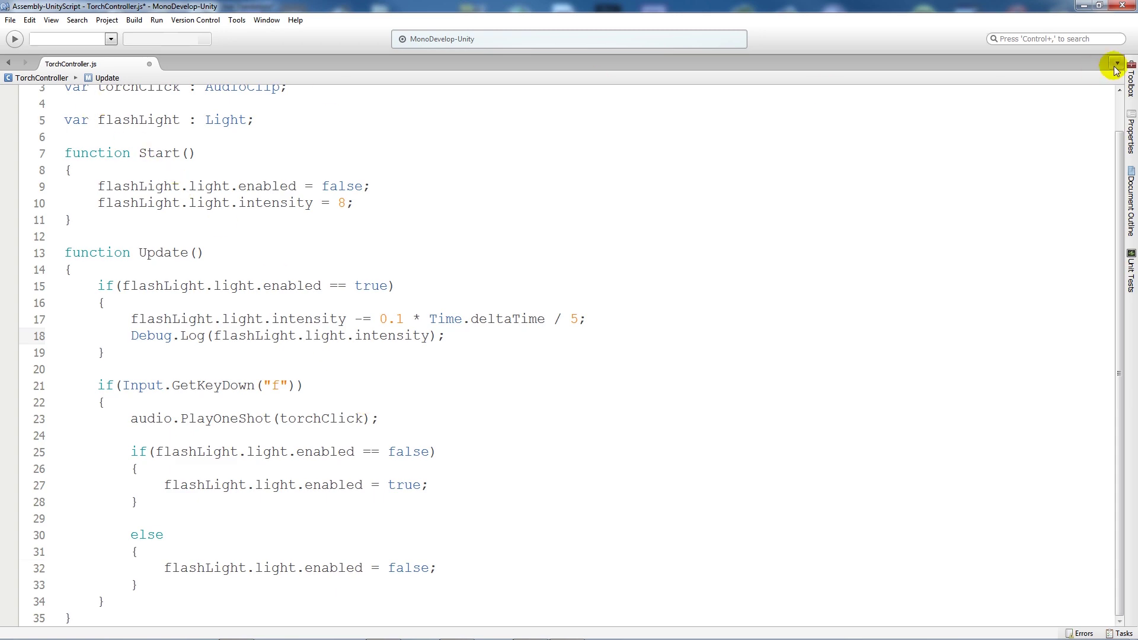
Attach TorchController to the Torch object and assign Torch (Light) to its Flash Light slot.
left_click(1088, 7)
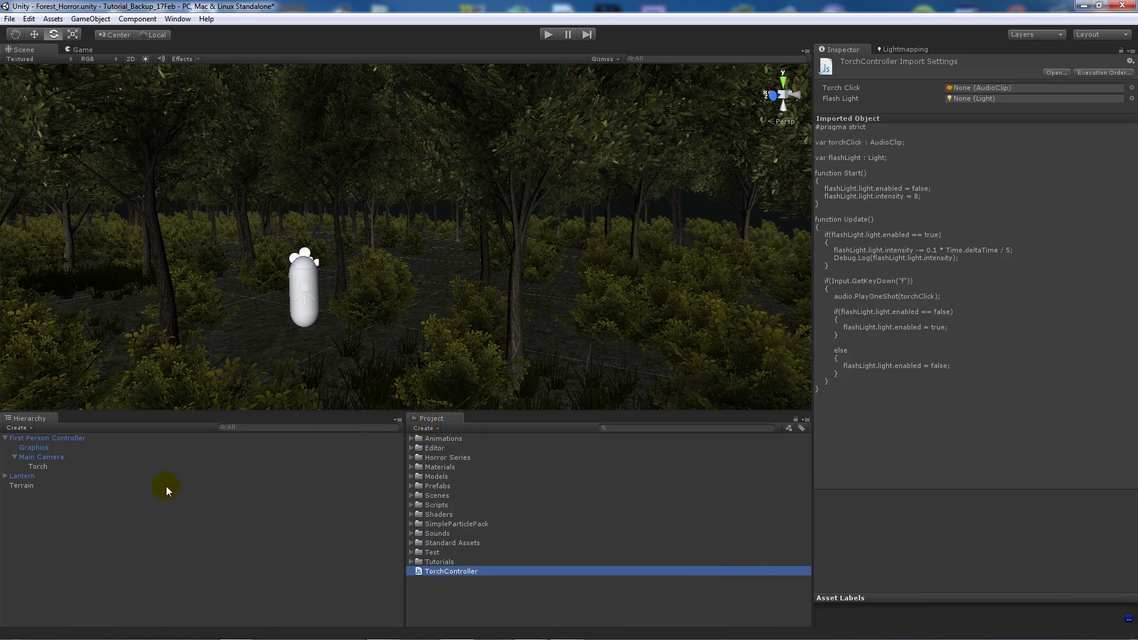
left_click(37, 466)
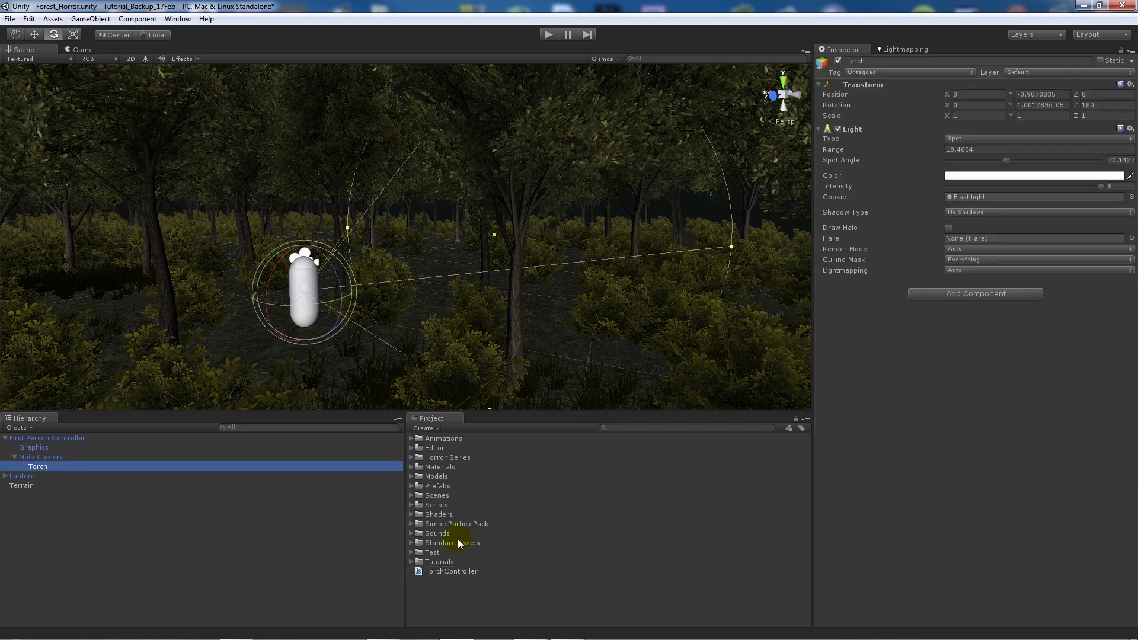
left_click_drag(444, 569, 916, 432)
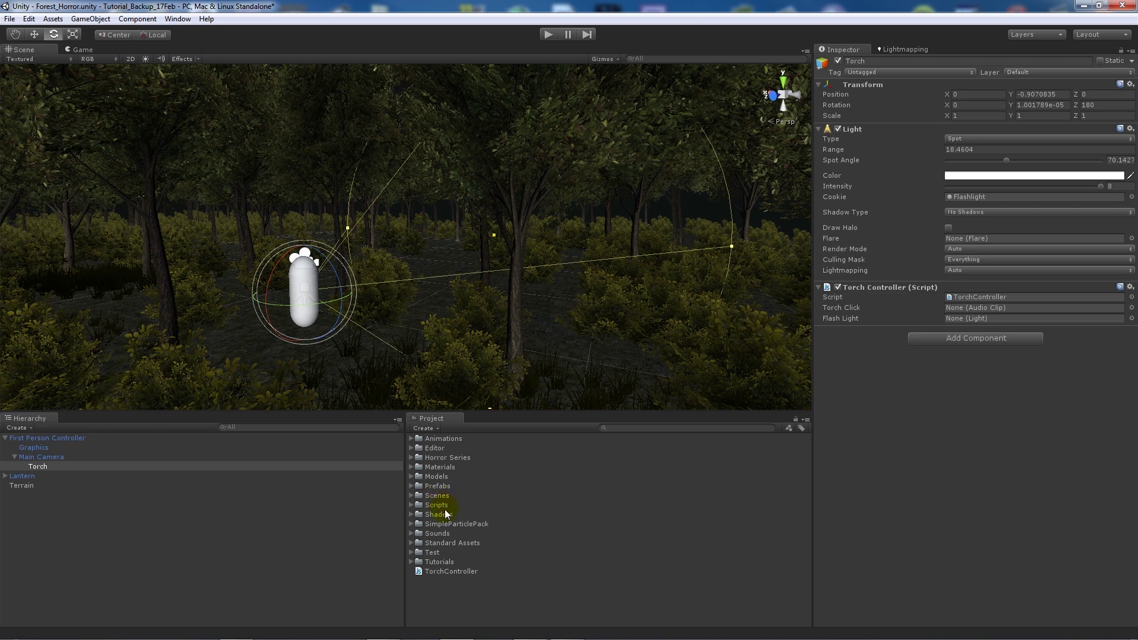
left_click_drag(37, 464, 948, 329)
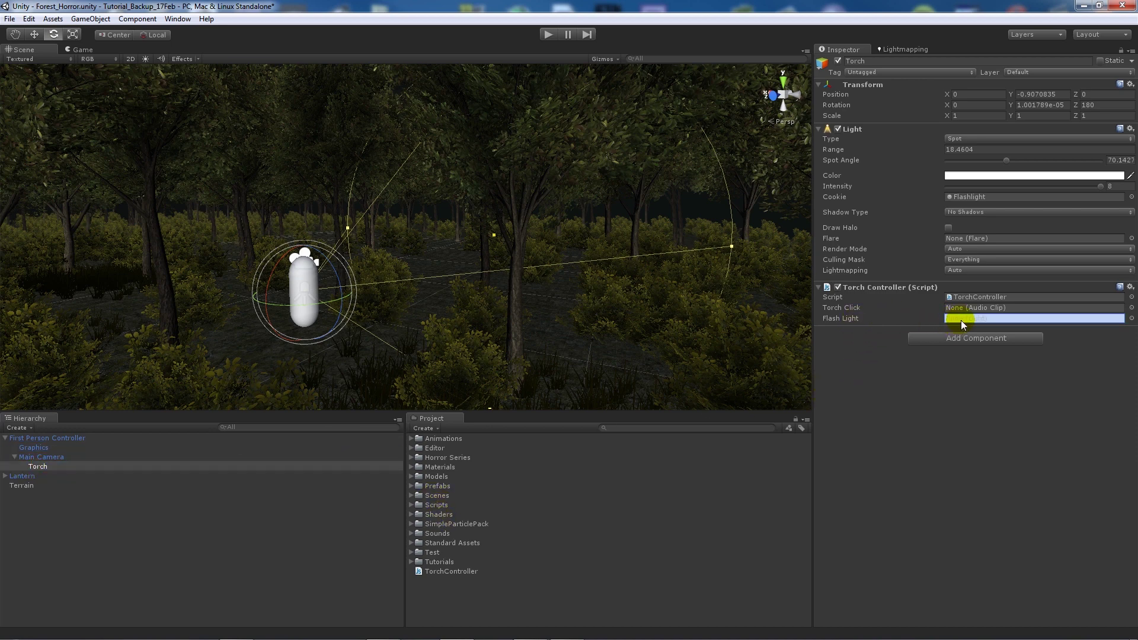
left_click_drag(947, 328, 962, 321)
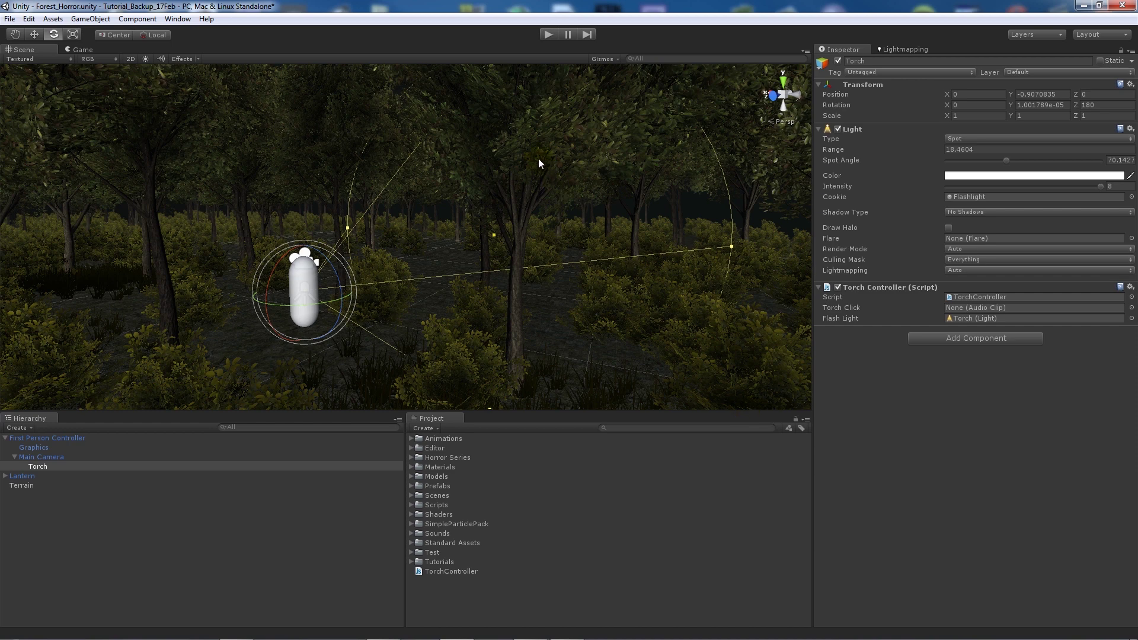
left_click(549, 35)
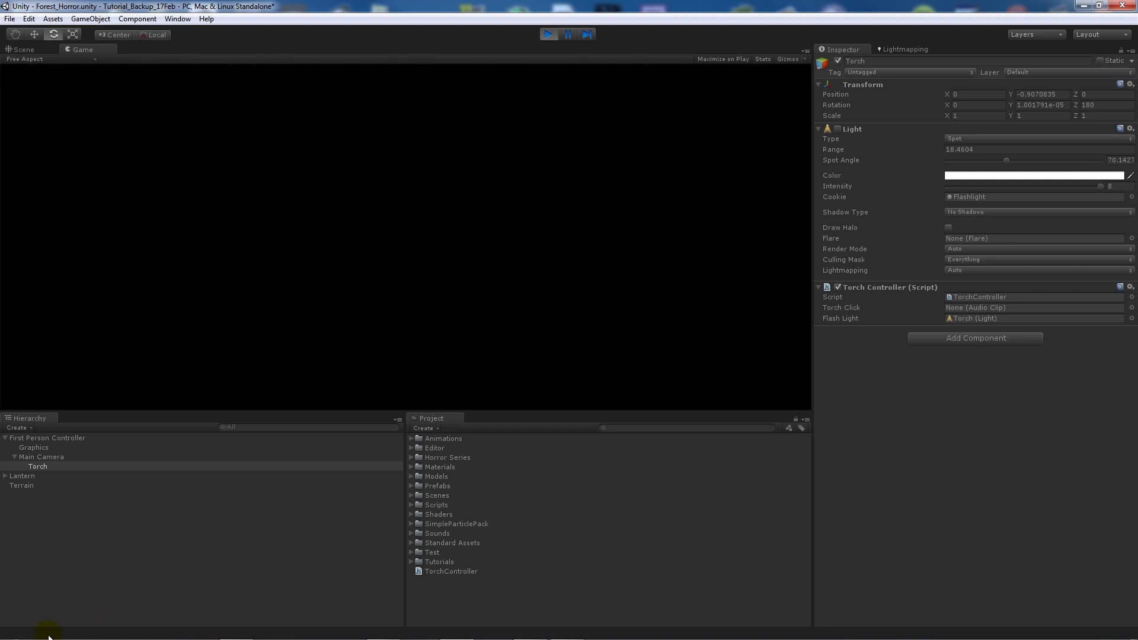
key("f")
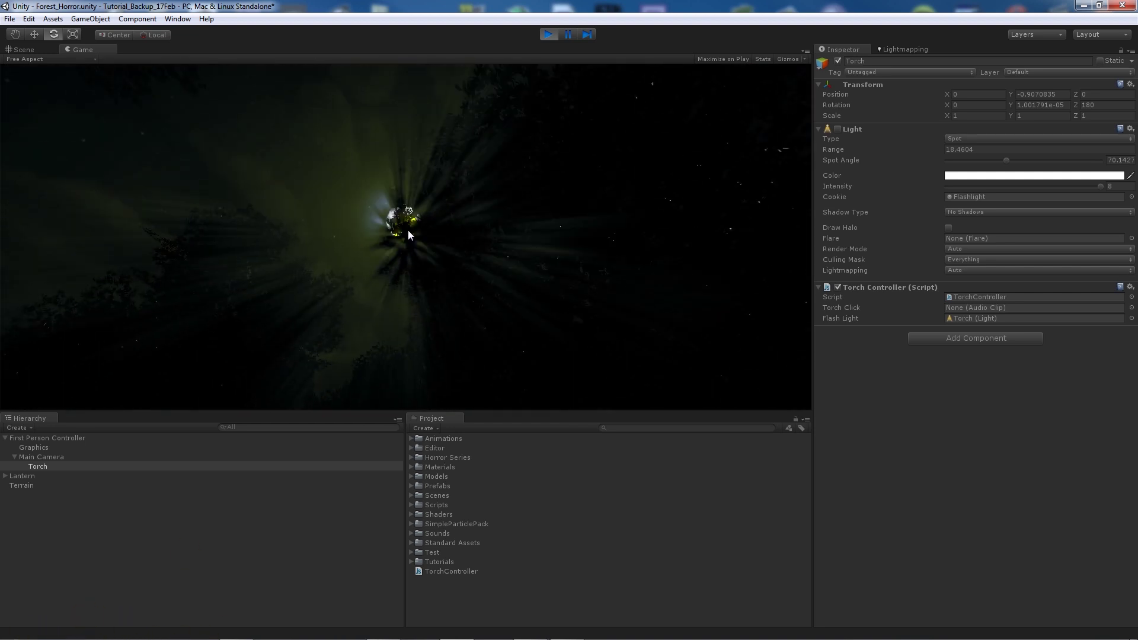
key("f")
key("f")
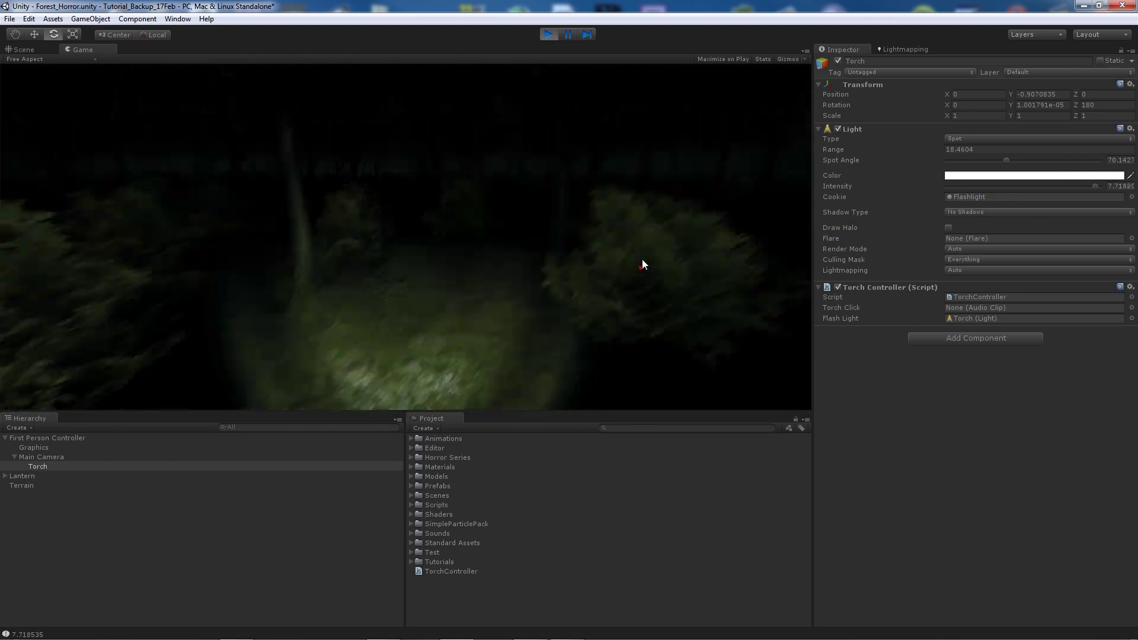
key("f")
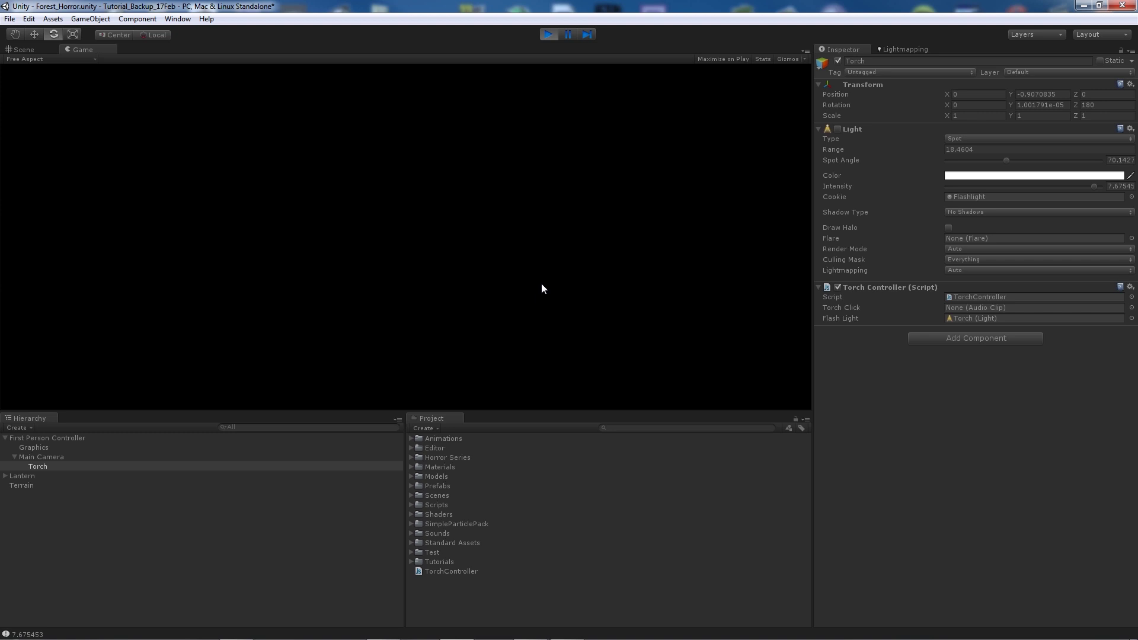
left_click(501, 296)
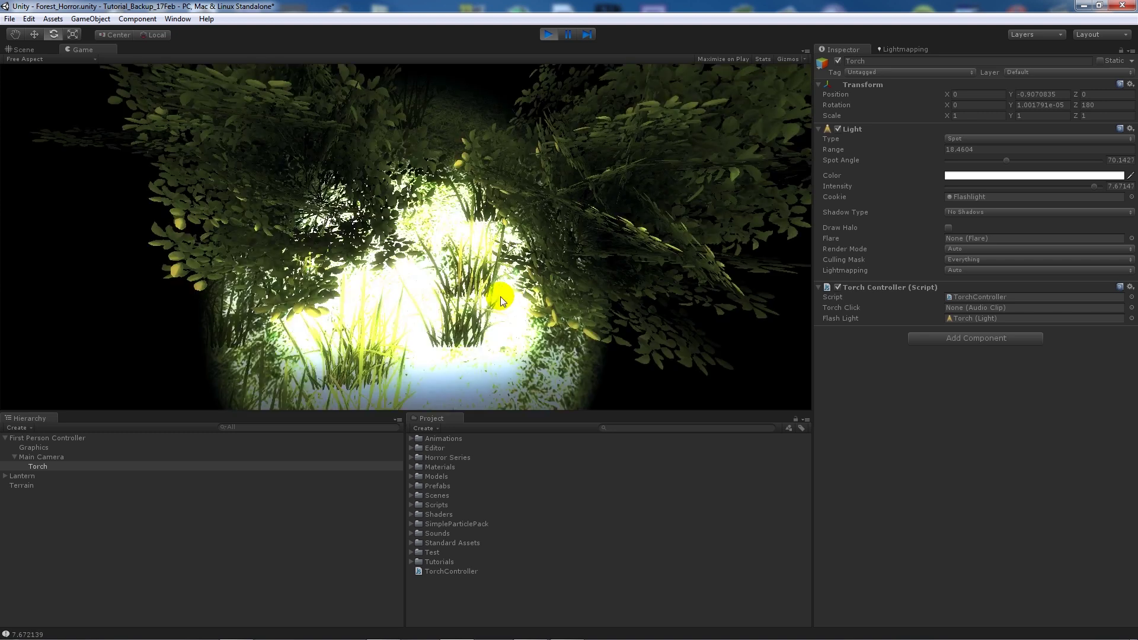
key("w")
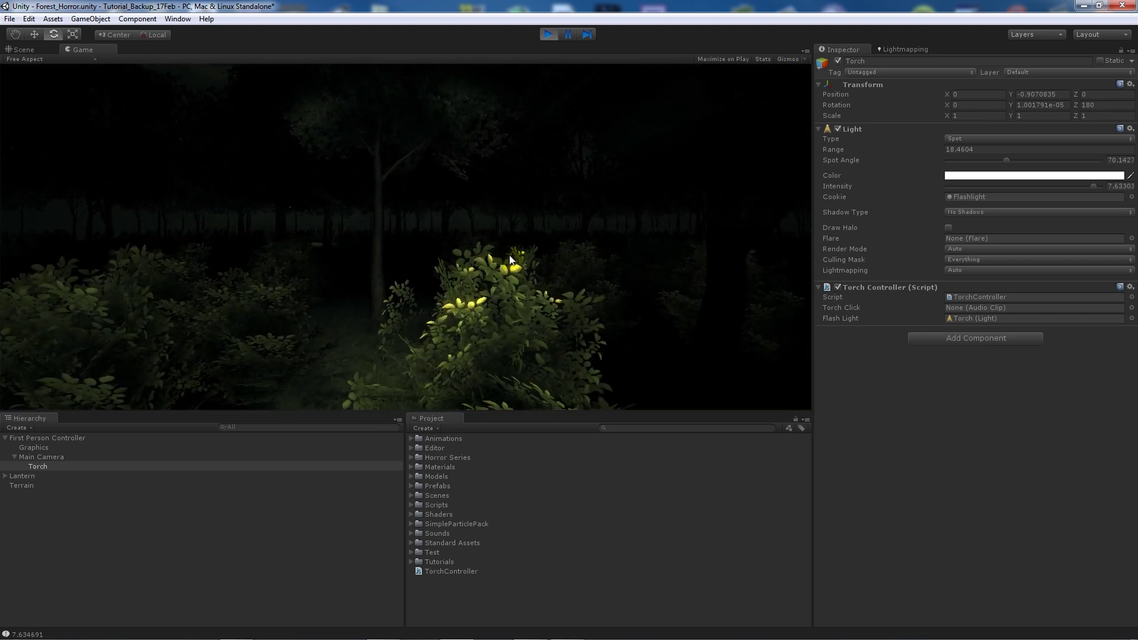
key("w")
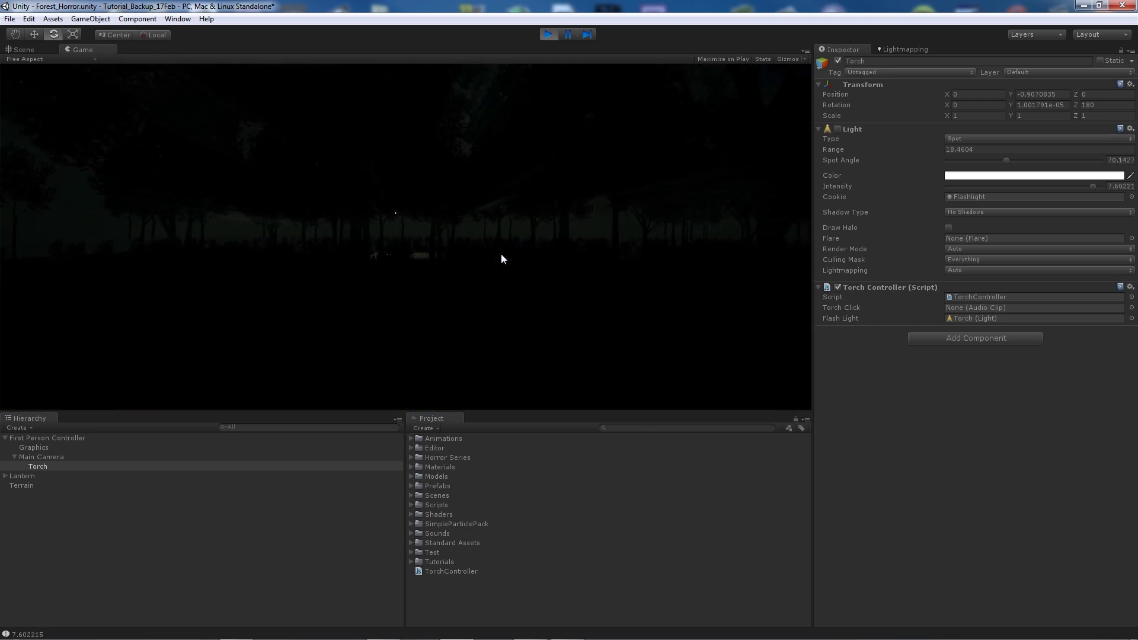
key("w")
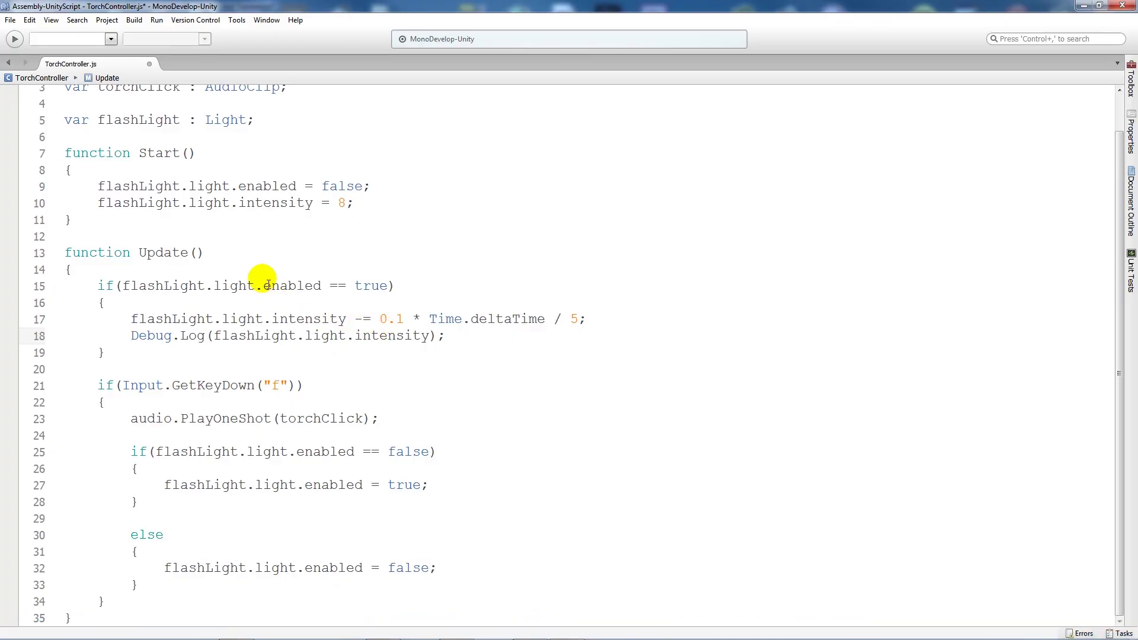
scroll(249, 277, "down", 2, "ctrl")
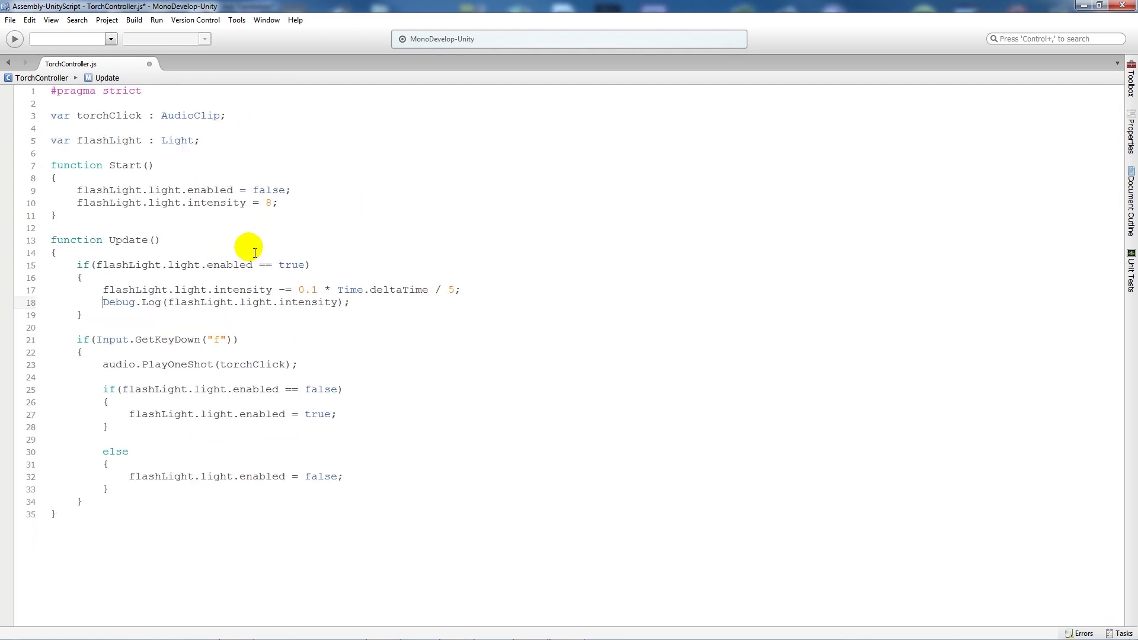
scroll(249, 278, "down", 1, "ctrl")
scroll(254, 279, "up", 1, "ctrl")
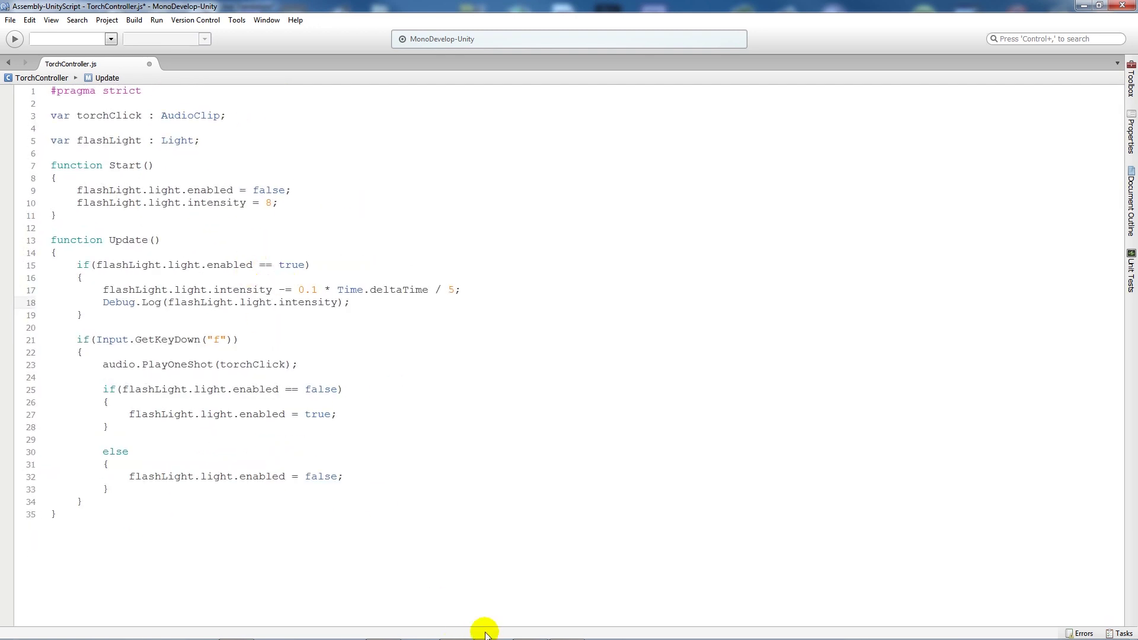
Switch between Unity and MonoDevelop via the taskbar, ending back in the Unity editor.
left_click(567, 629)
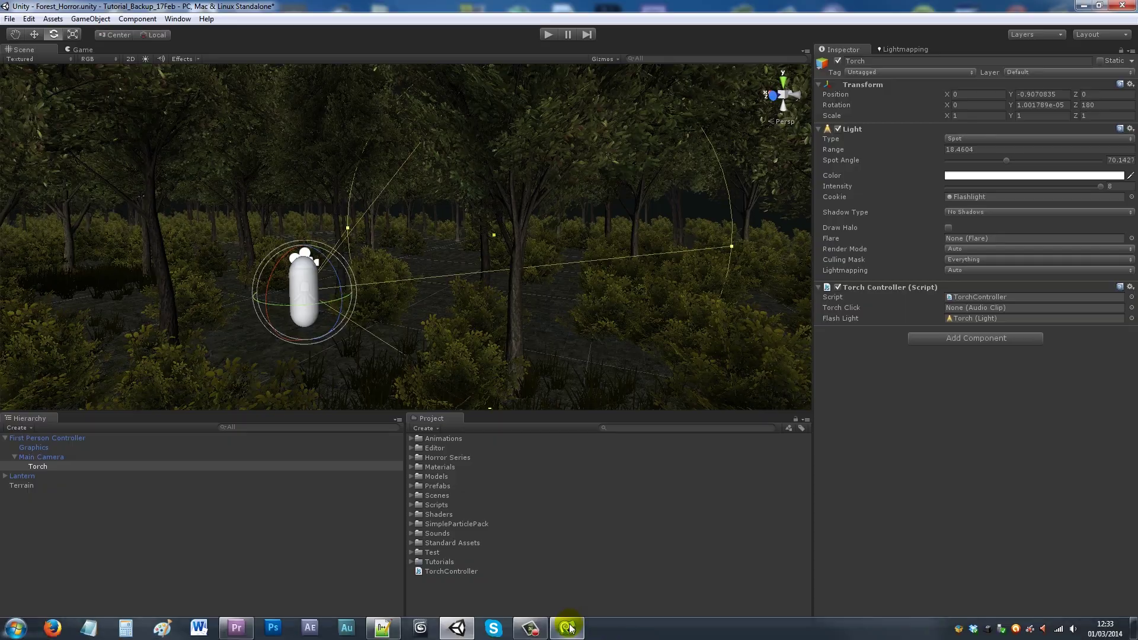
left_click(605, 630)
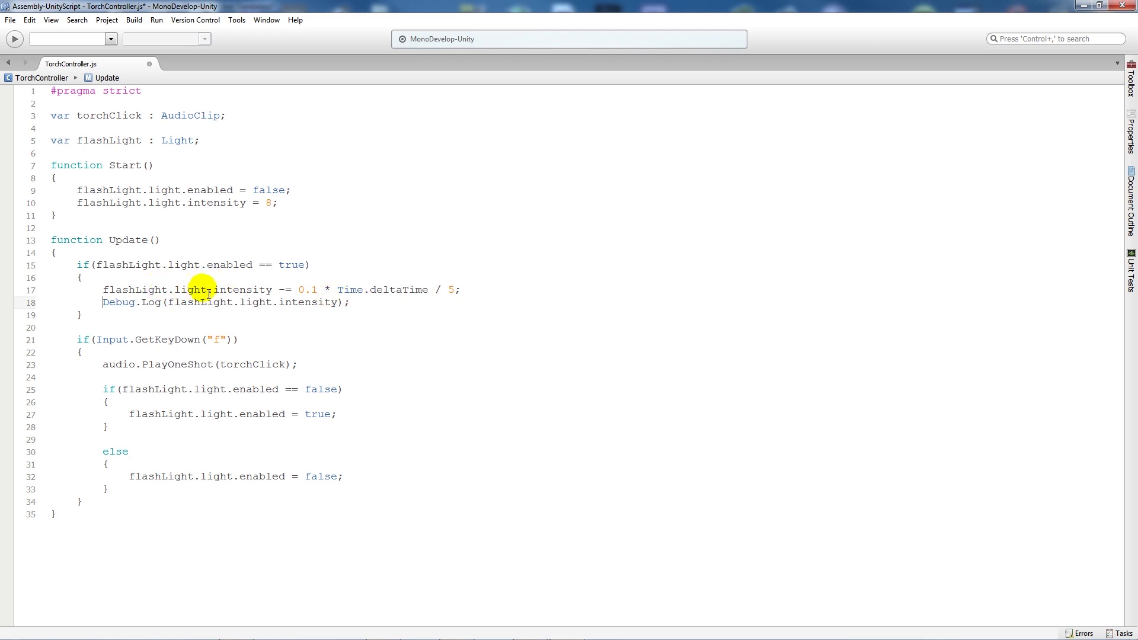
left_click(456, 629)
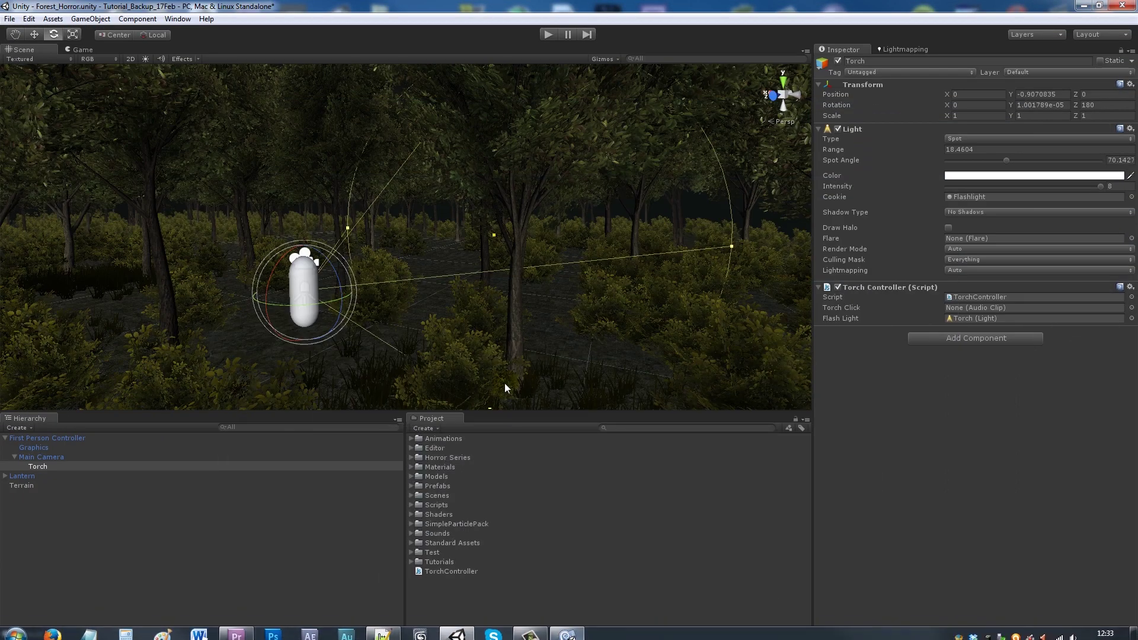